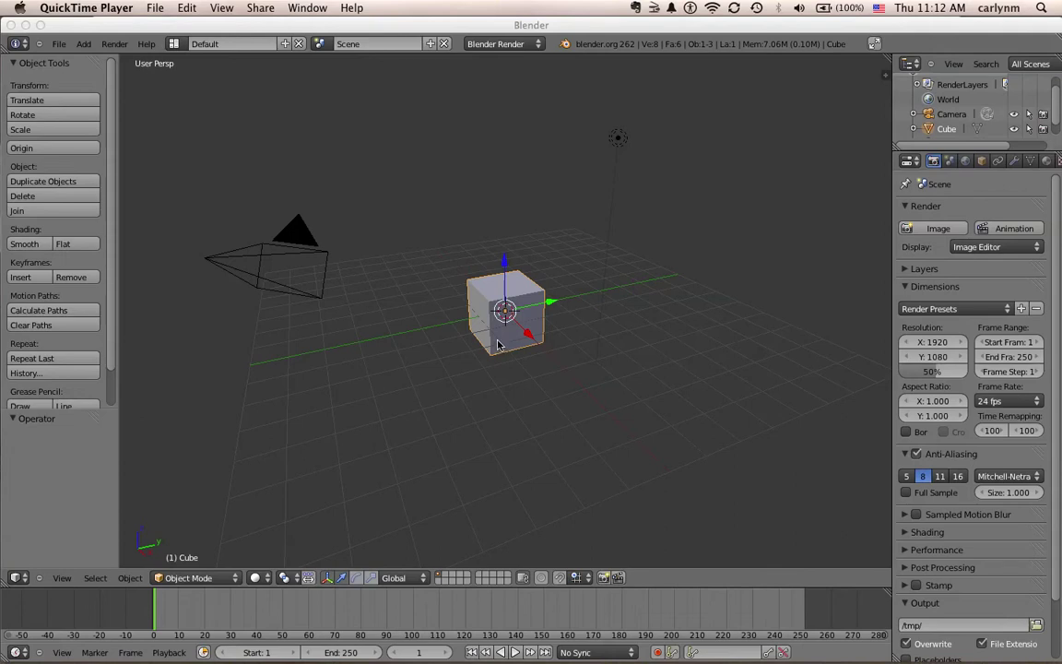
Bring the Blender window with its default cube, camera and lamp scene in front of QuickTime Player.
click(411, 369)
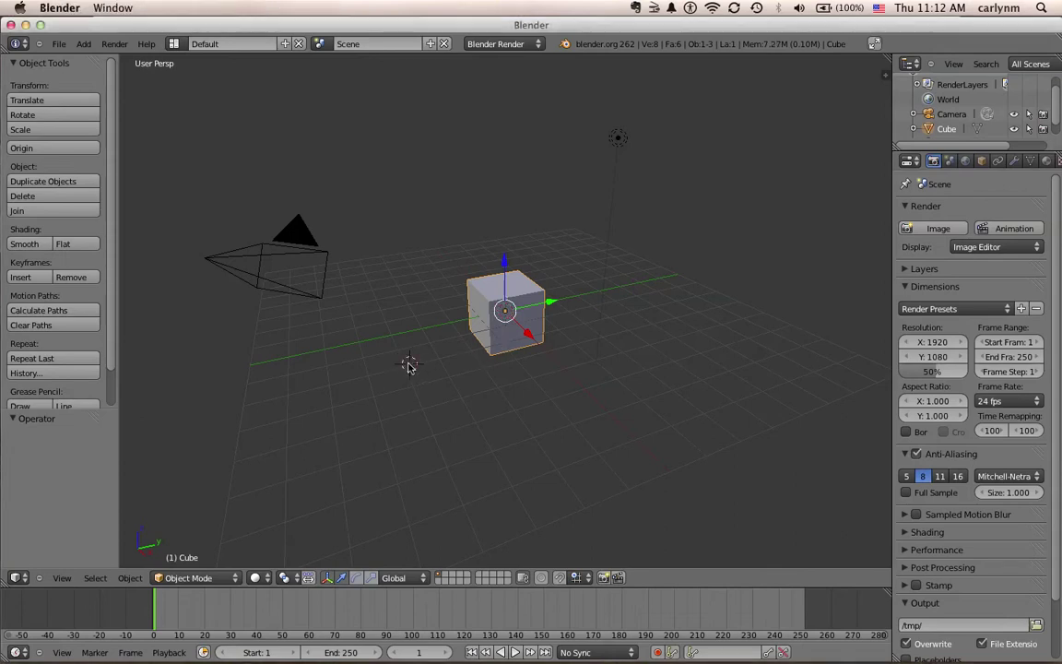
key(x)
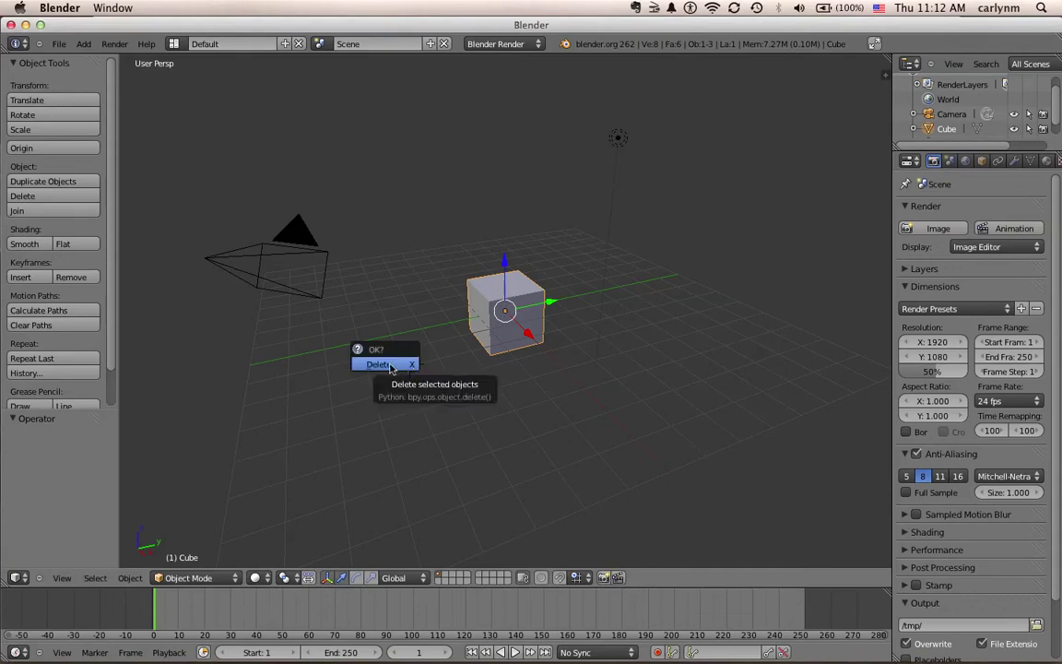
click(390, 366)
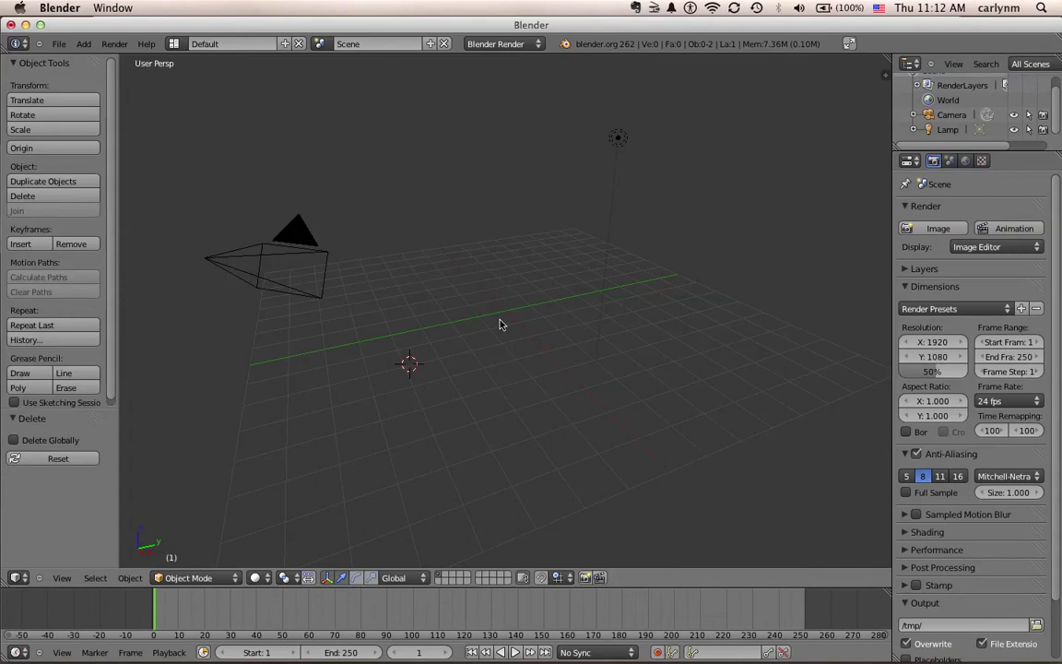
click(58, 44)
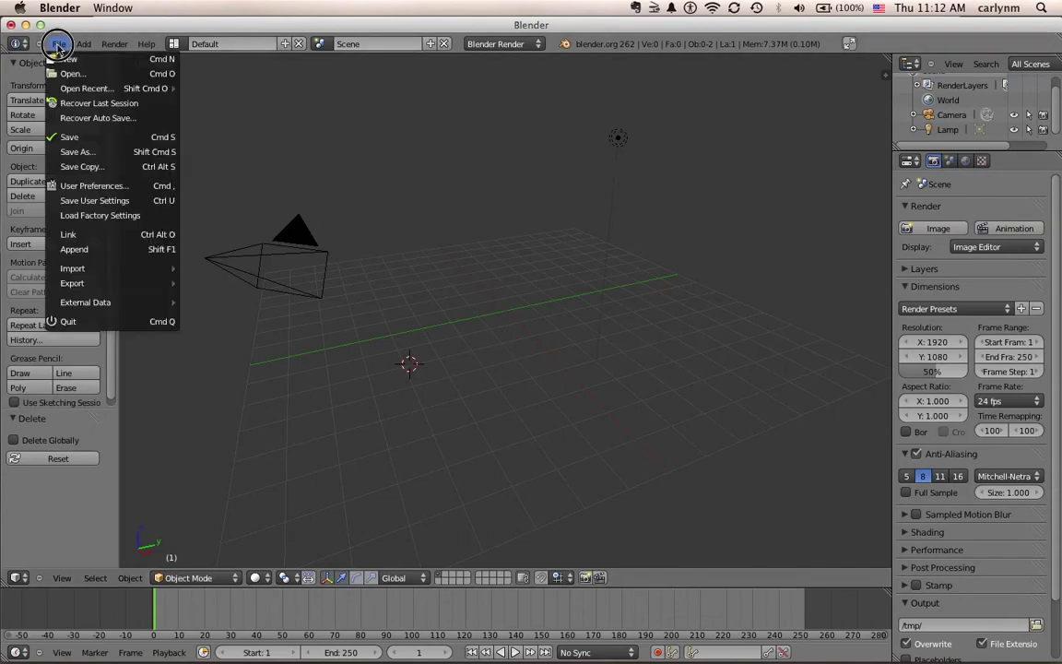
click(67, 60)
click(67, 61)
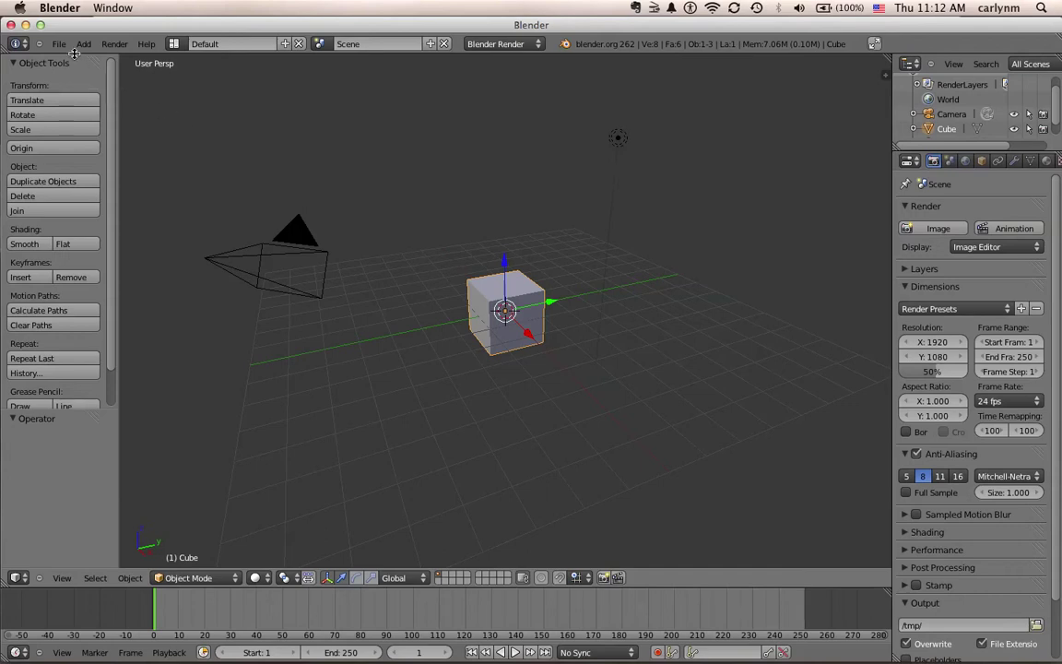
Delete the default cube and add a 32-vertex, radius 1 circle mesh at the origin.
key(x)
click(385, 220)
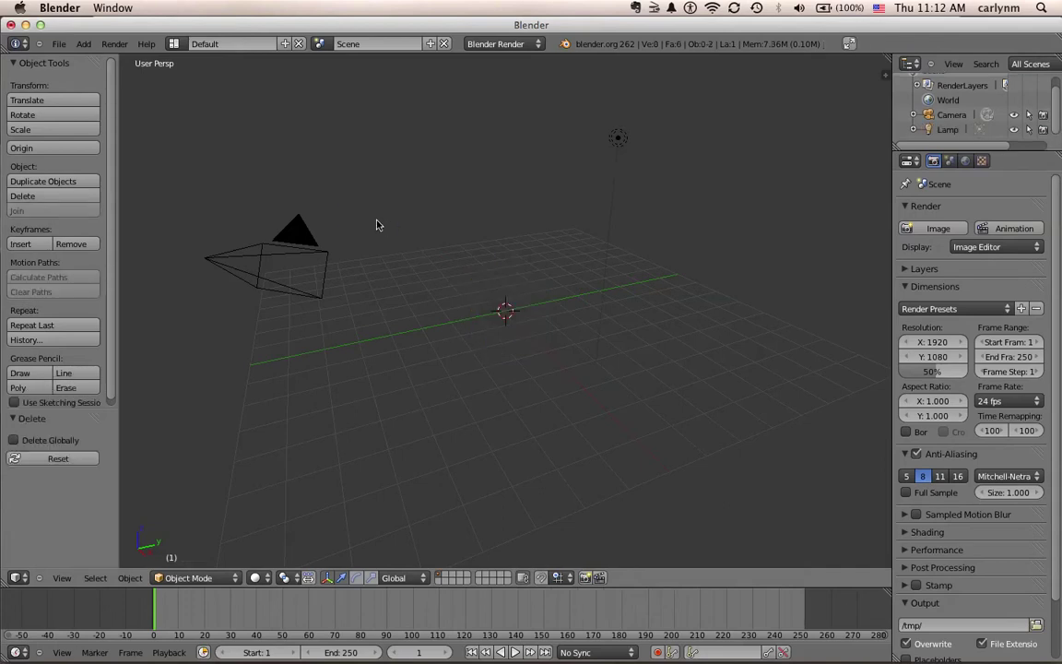
click(83, 44)
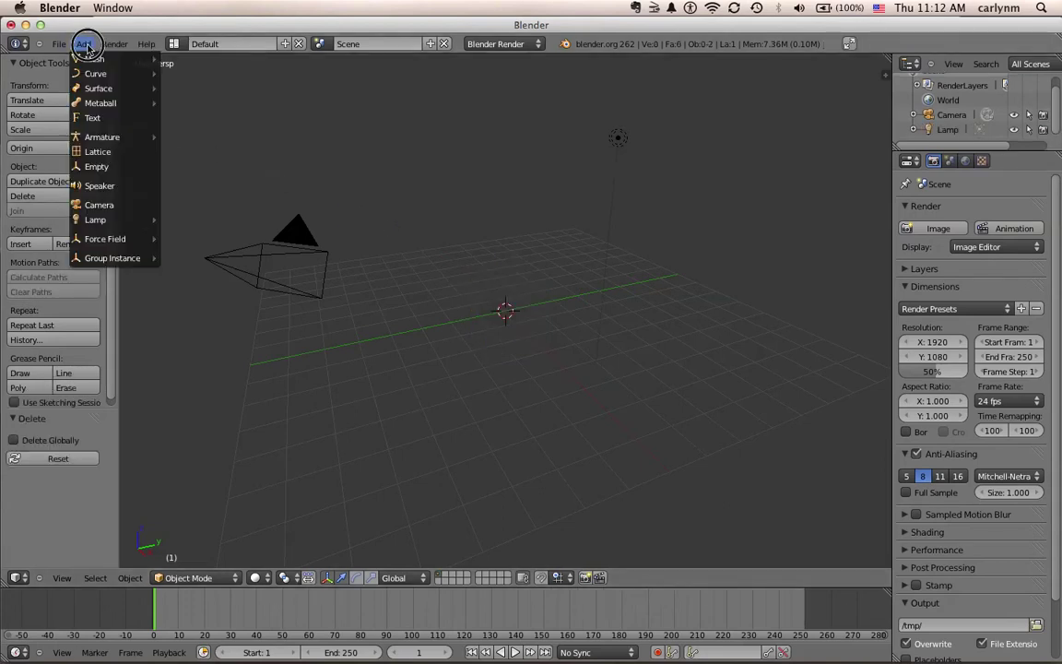
mouse_move(96, 58)
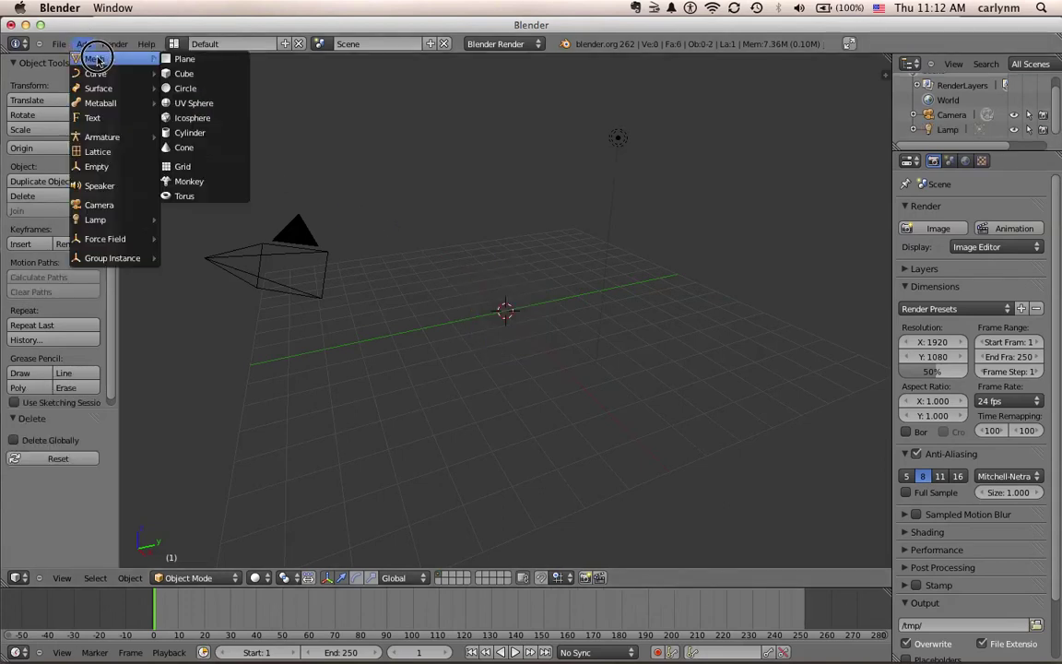
click(15, 43)
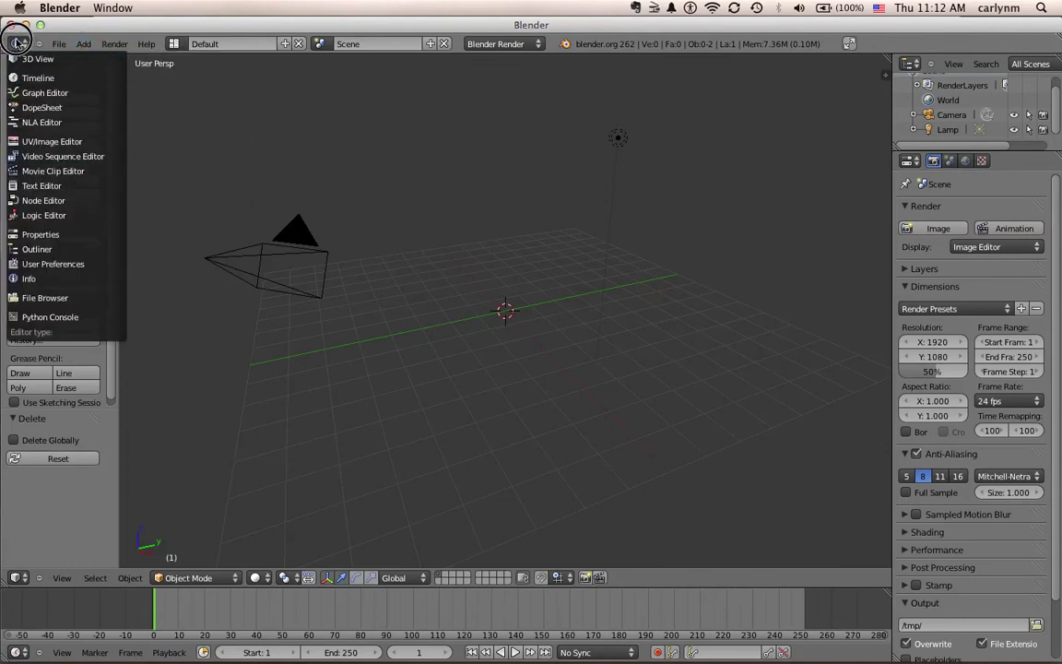
click(71, 42)
click(82, 45)
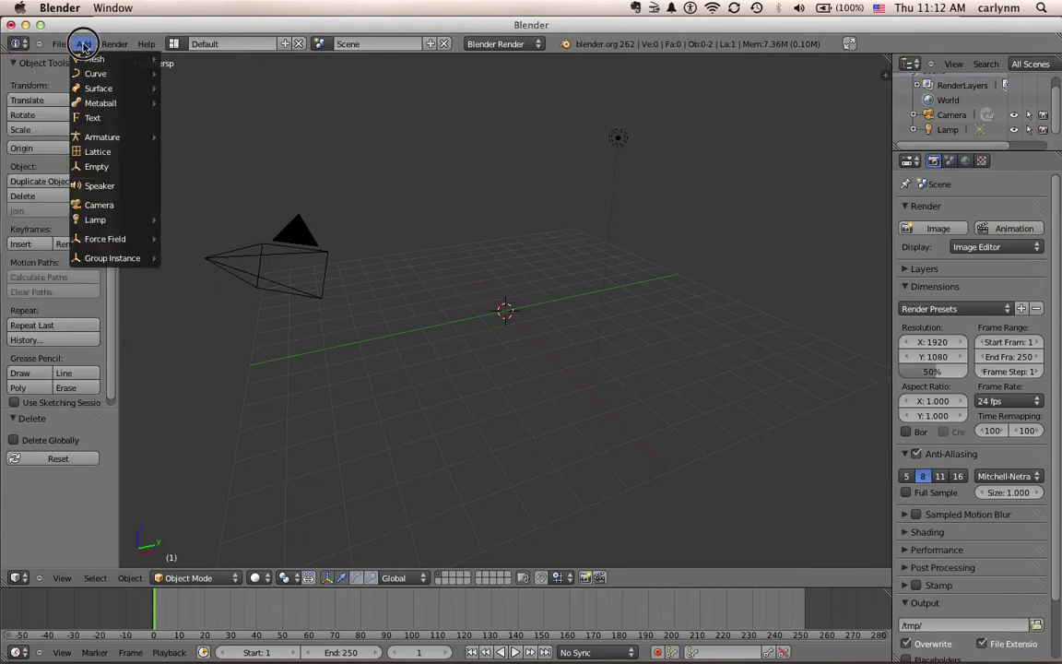
mouse_move(90, 59)
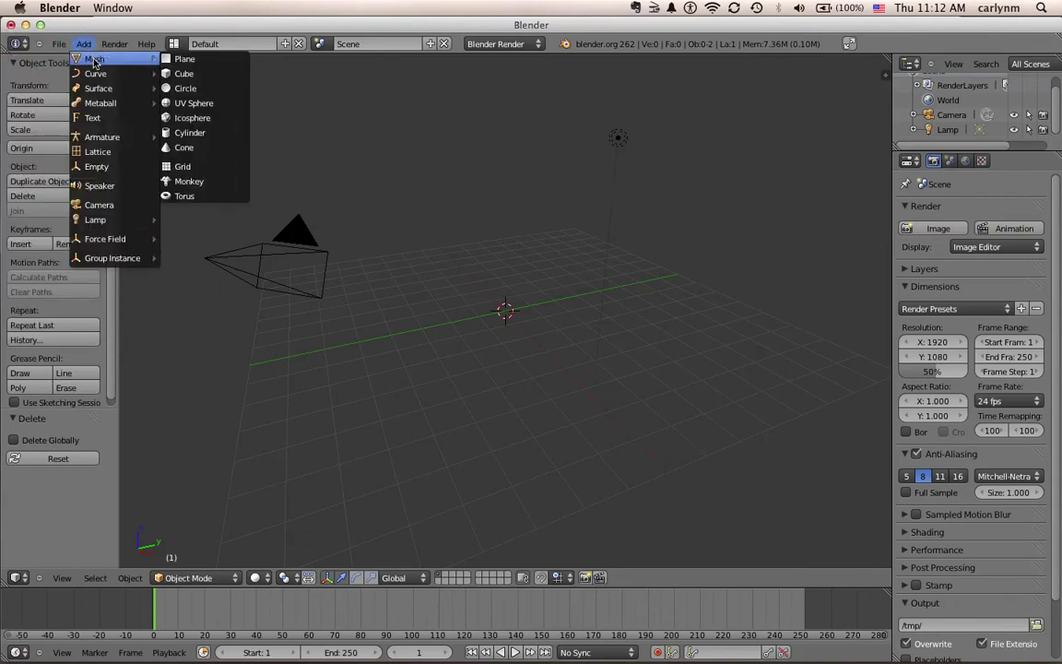
click(189, 89)
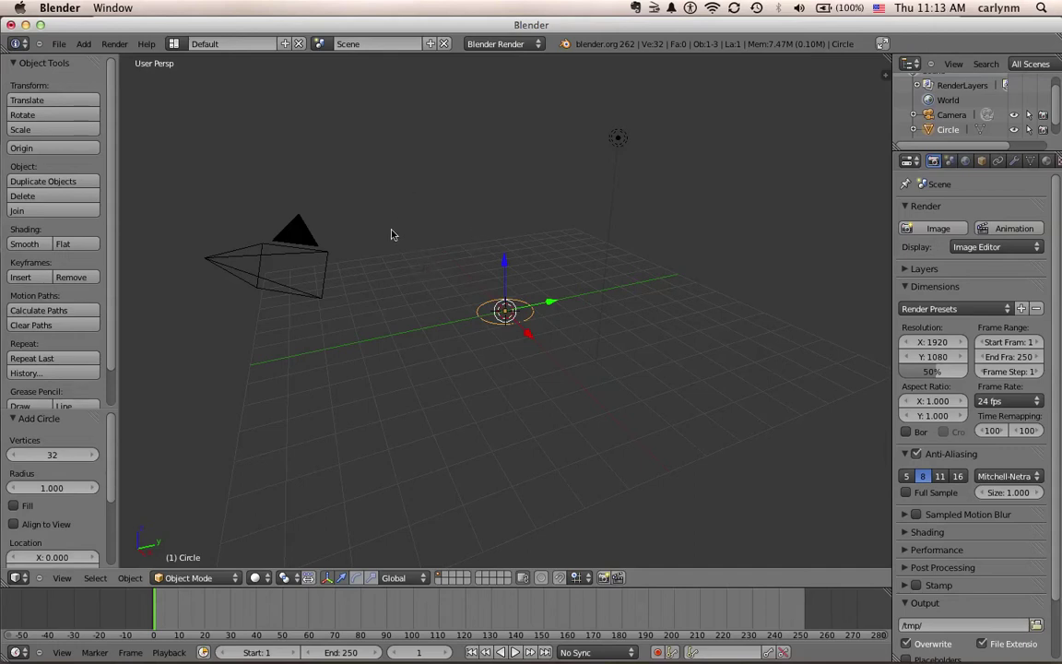
Show the viewport's N side panel with the circle's location, rotation, scale and dimensions.
key(n)
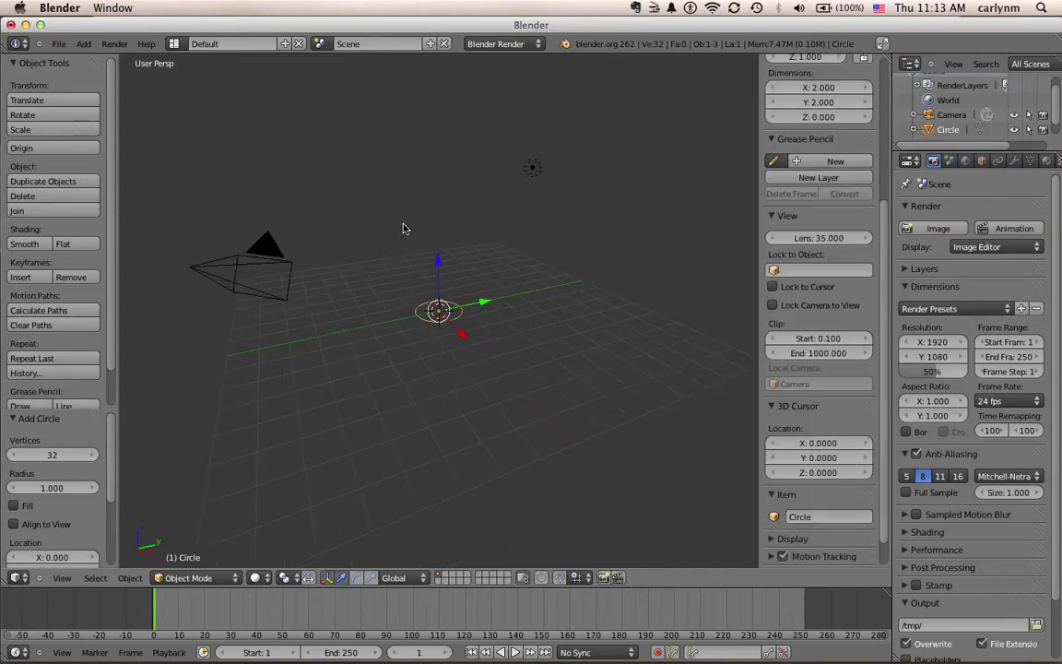
drag(887, 218, 885, 63)
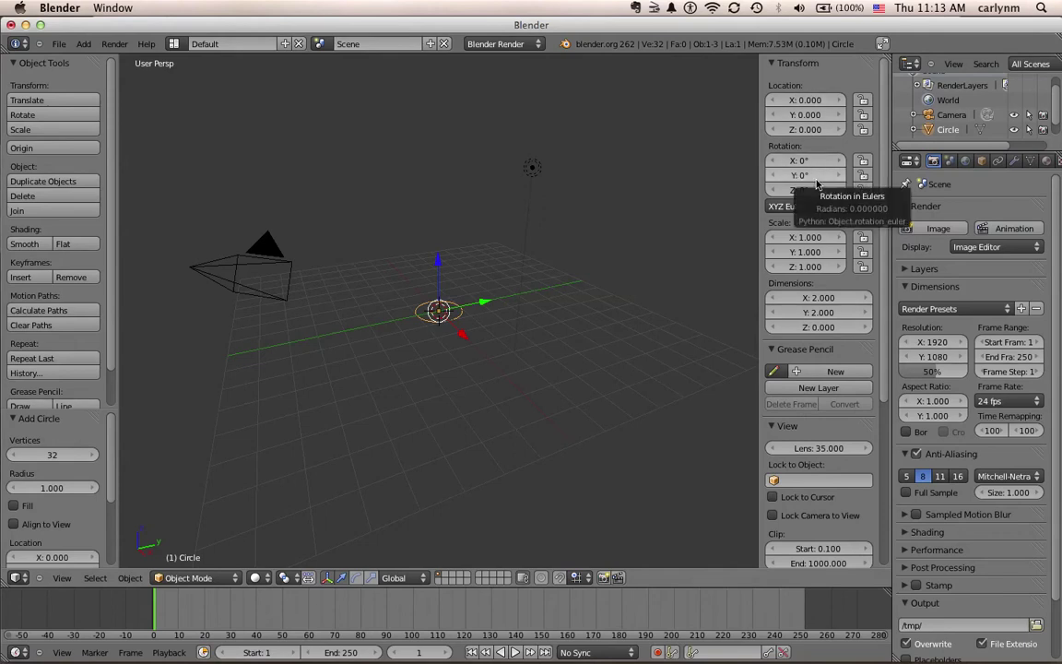
click(18, 43)
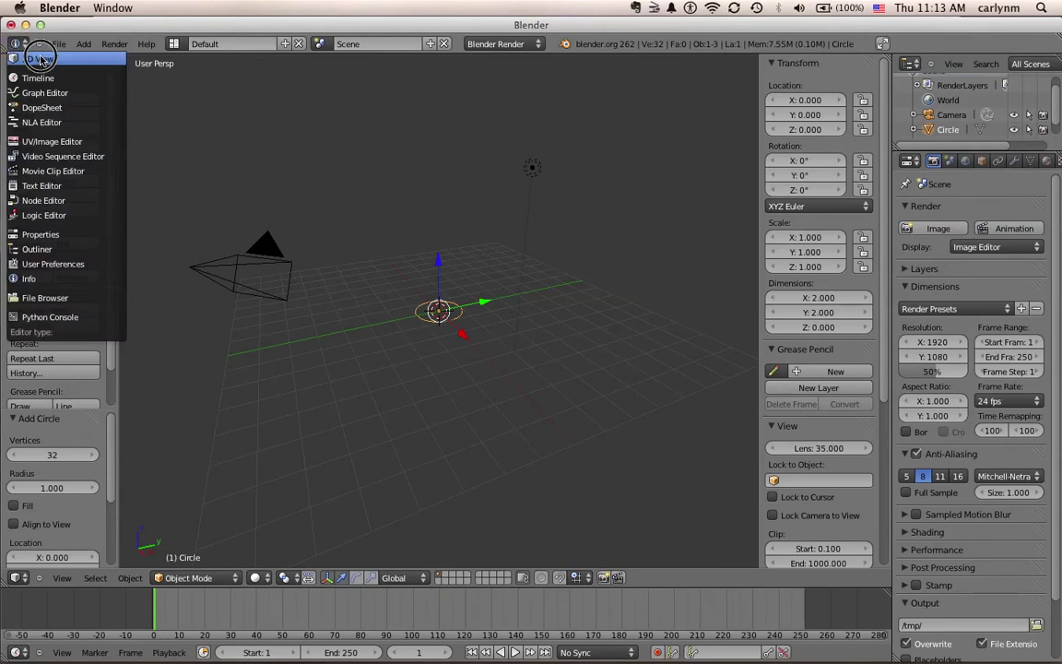
click(68, 59)
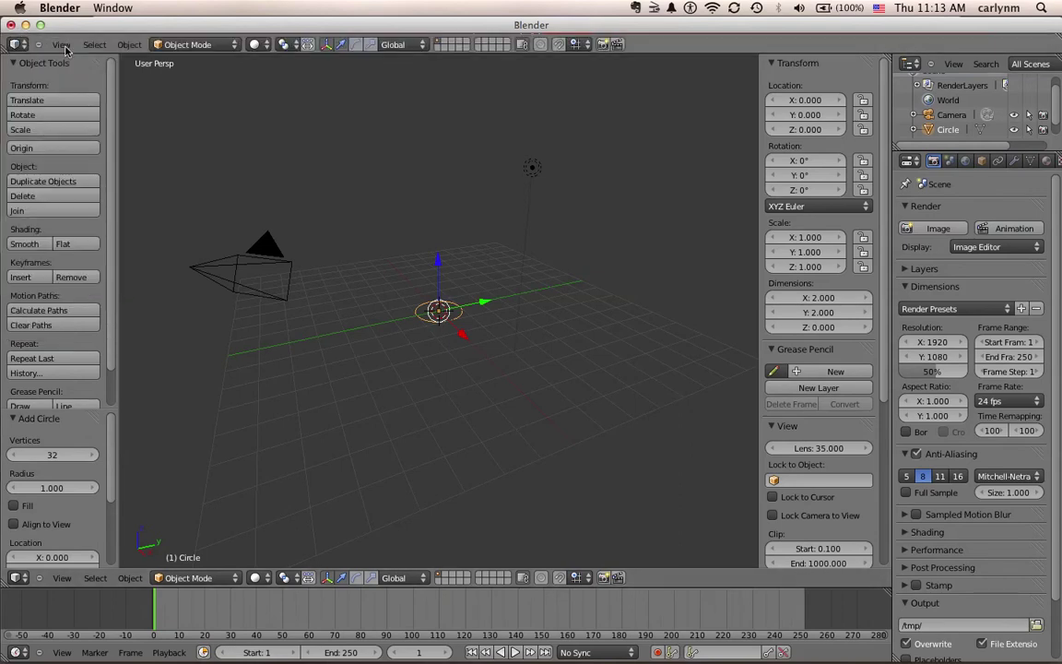
click(62, 45)
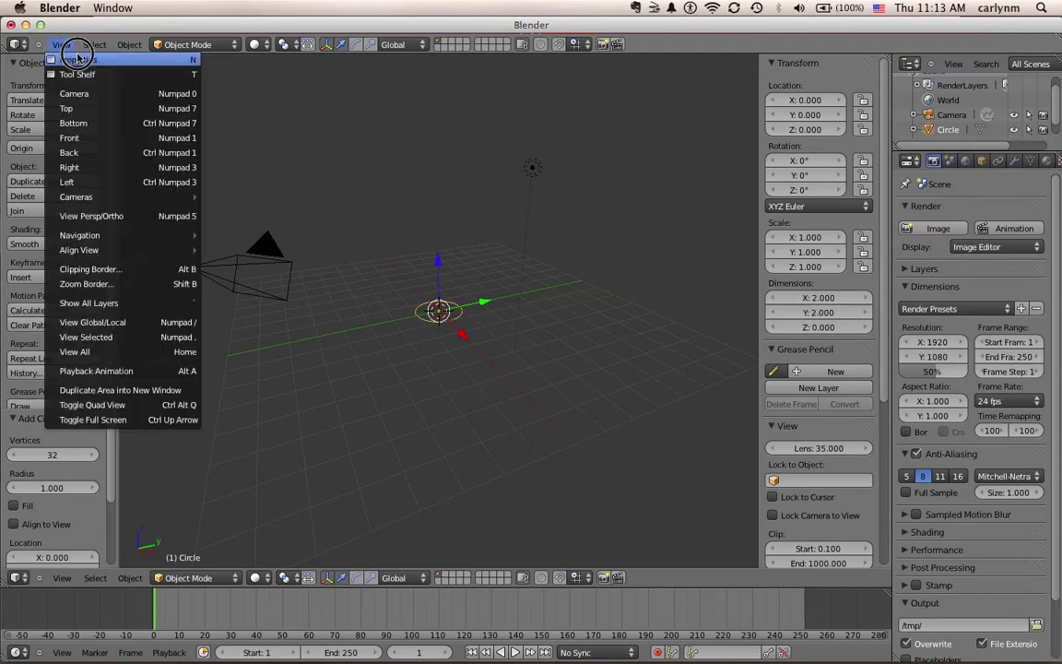
click(87, 60)
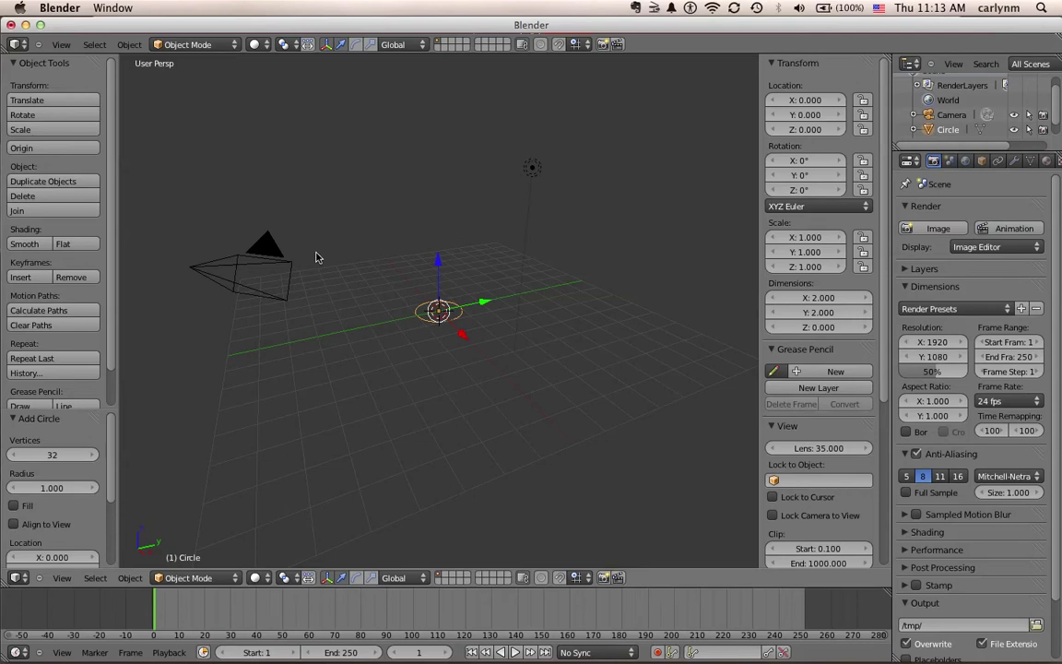
click(15, 45)
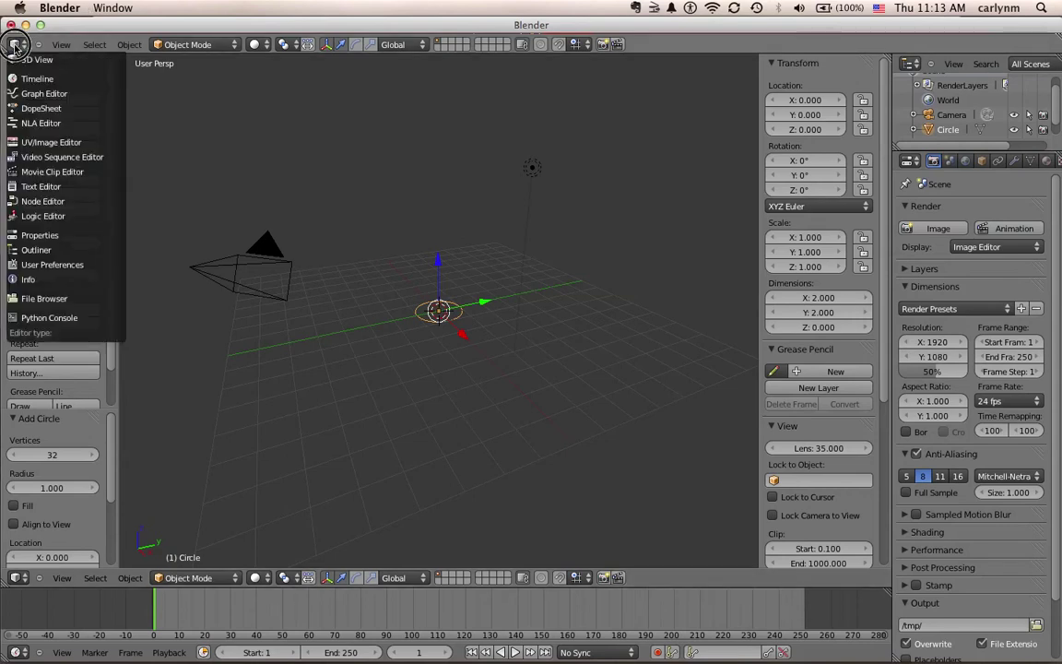
click(46, 280)
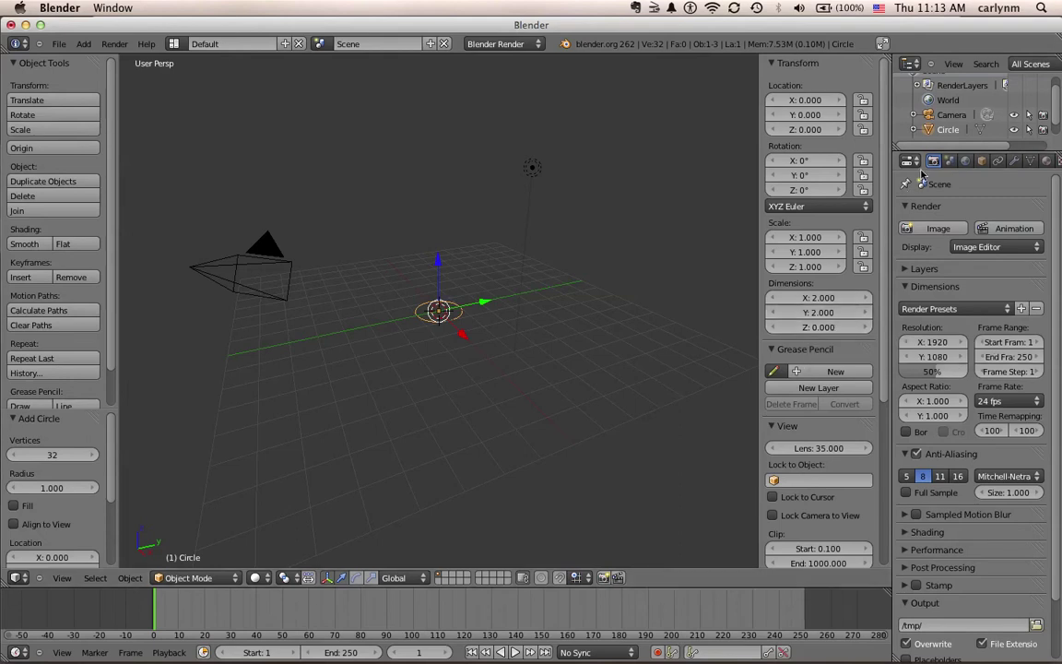
Switch the Properties editor to Scene settings and collapse the Audio and Scene panels.
click(951, 162)
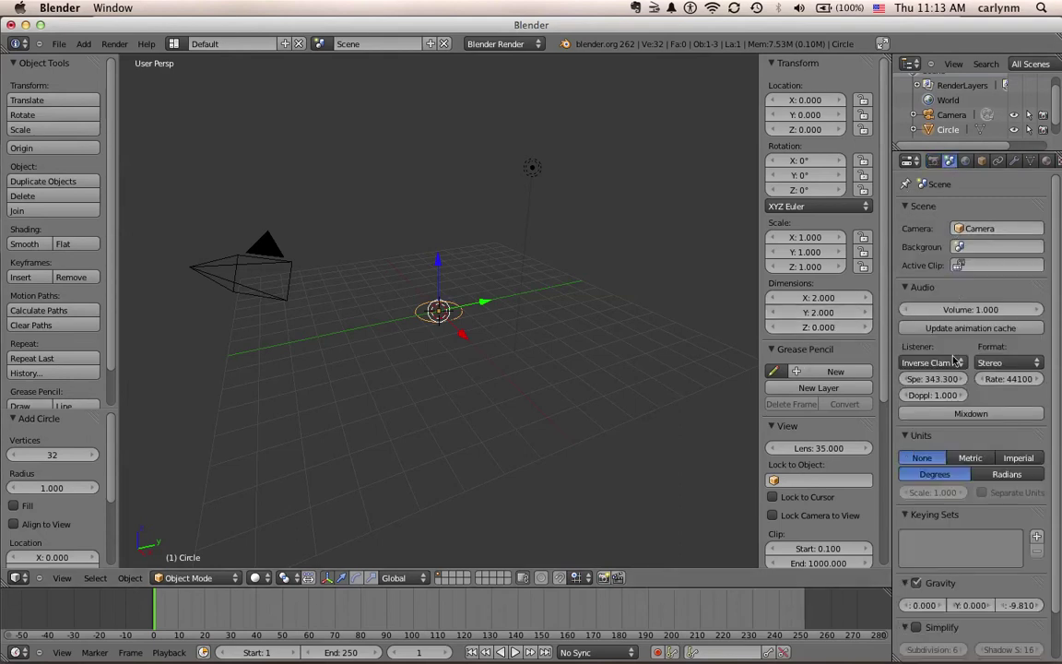
click(918, 286)
click(909, 206)
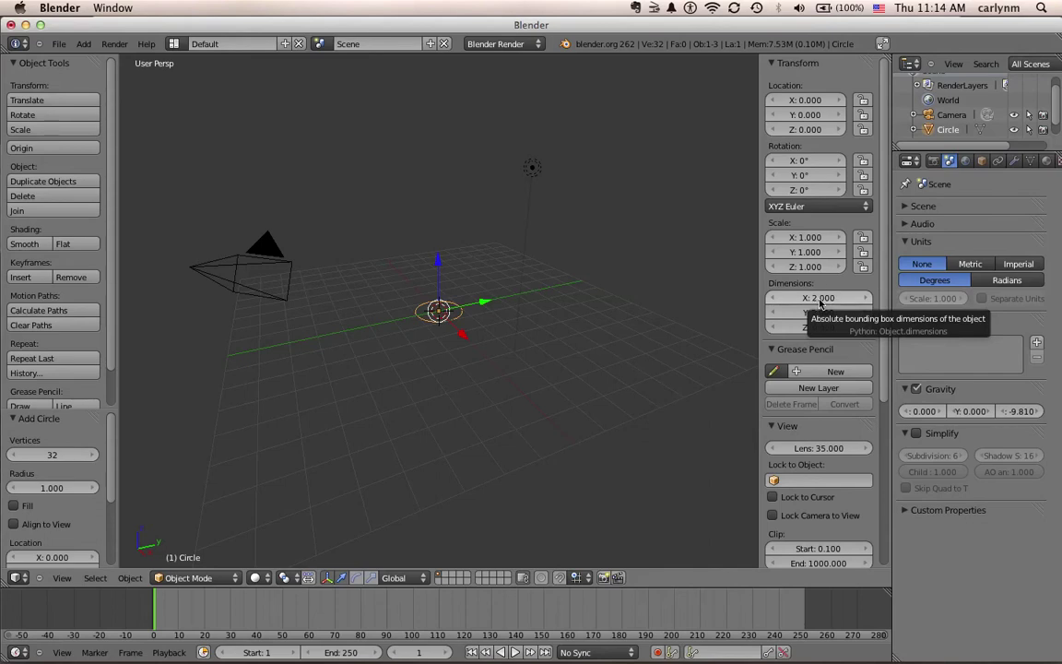
Enter 0.6 for both the X and Y dimensions of the circle in the N panel.
click(768, 295)
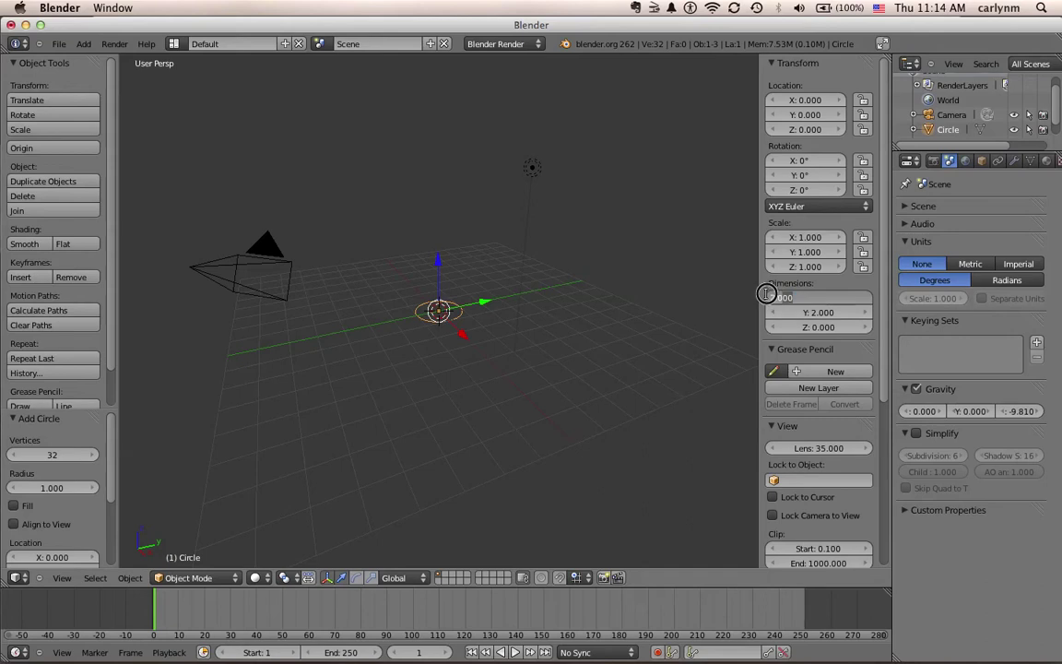
text(2)
text(0.6)
key(Tab)
text(.6)
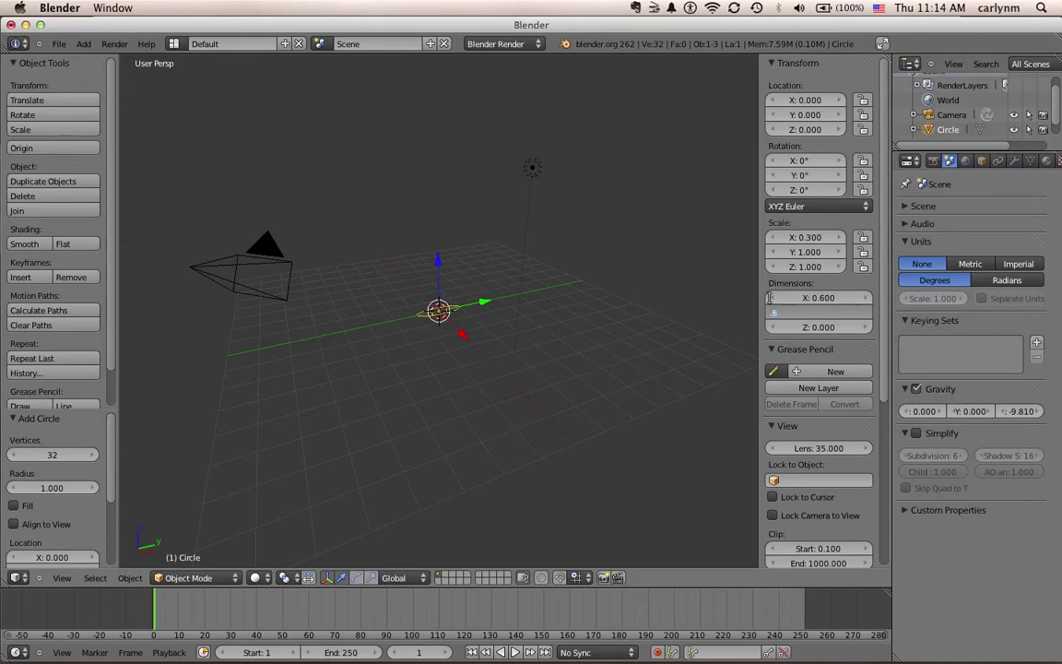
key(Return)
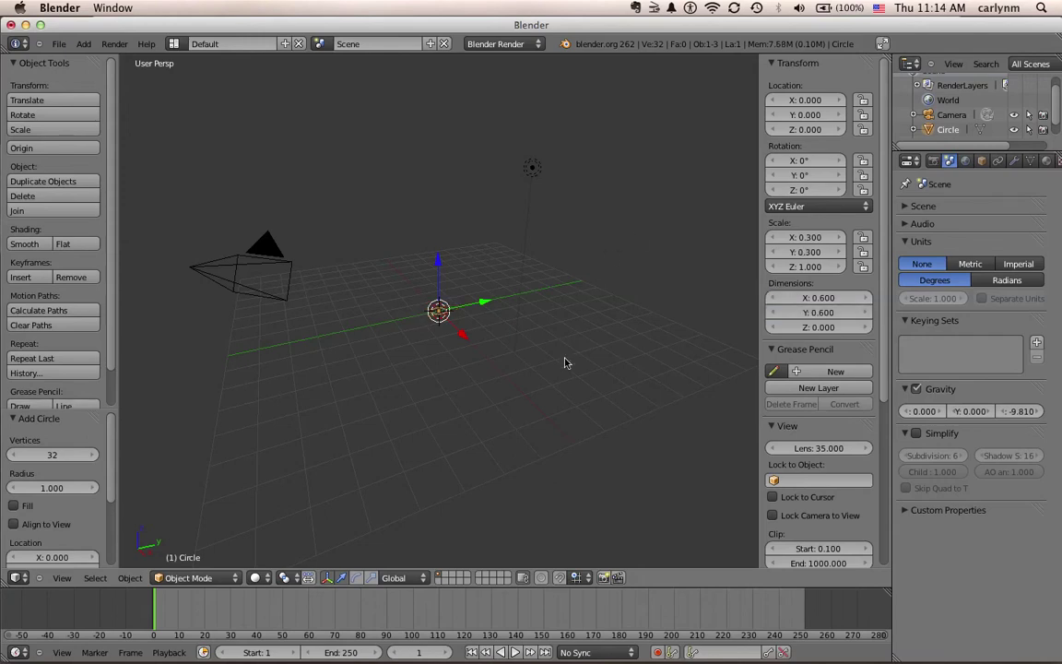
scroll(566, 363, up, 6)
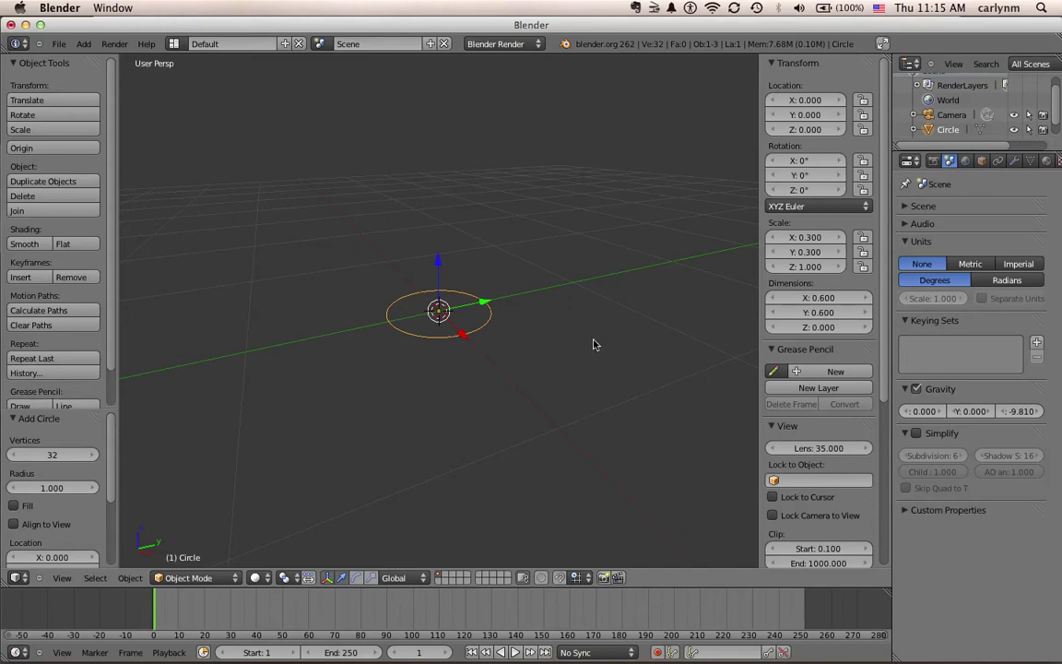
scroll(576, 344, down, 5)
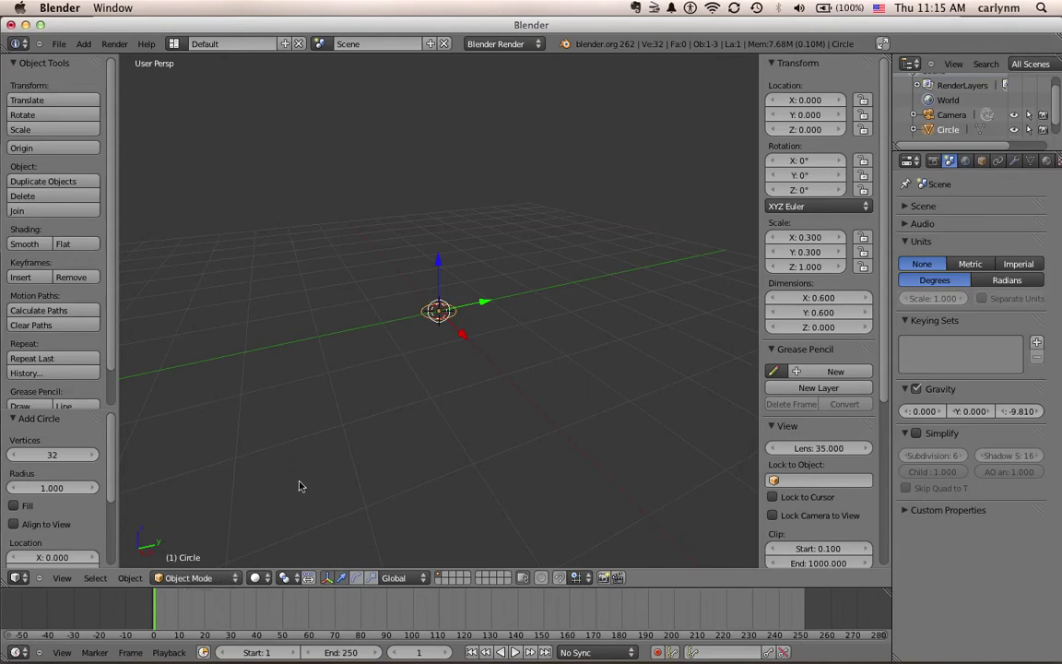
In Edit Mode, extrude the circle's vertices and scale the new ring outward by 9.1667.
key(Tab)
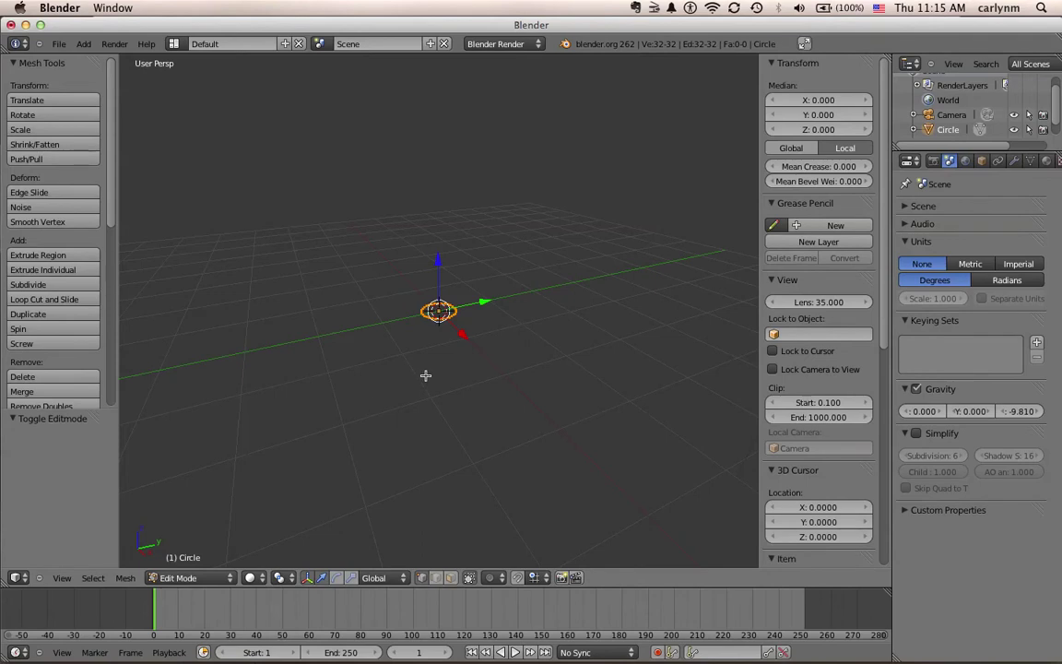
key(e)
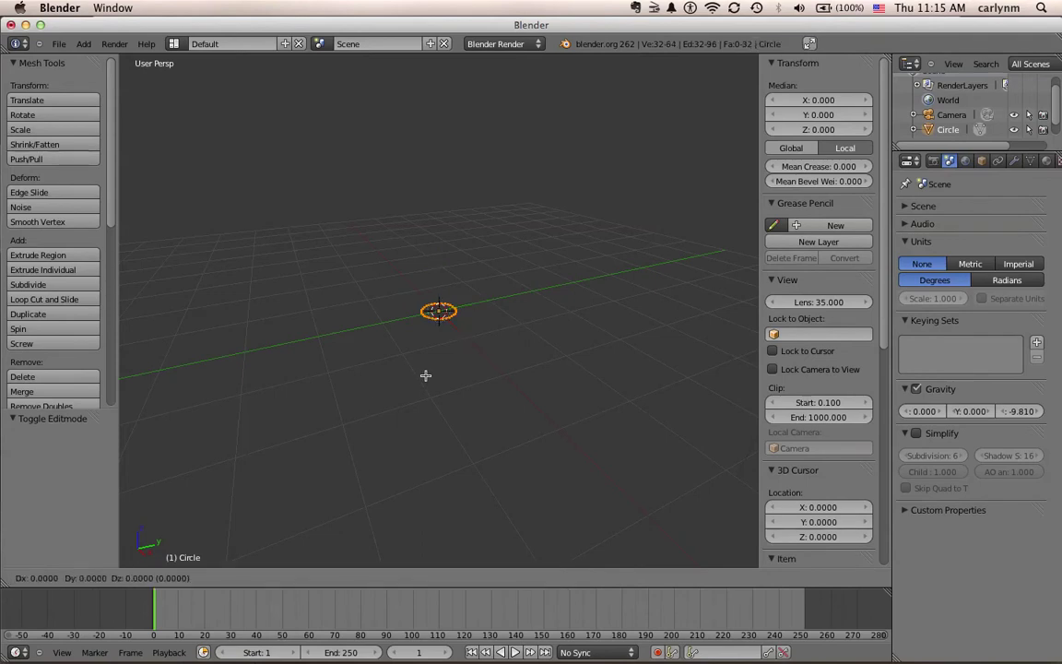
key(s)
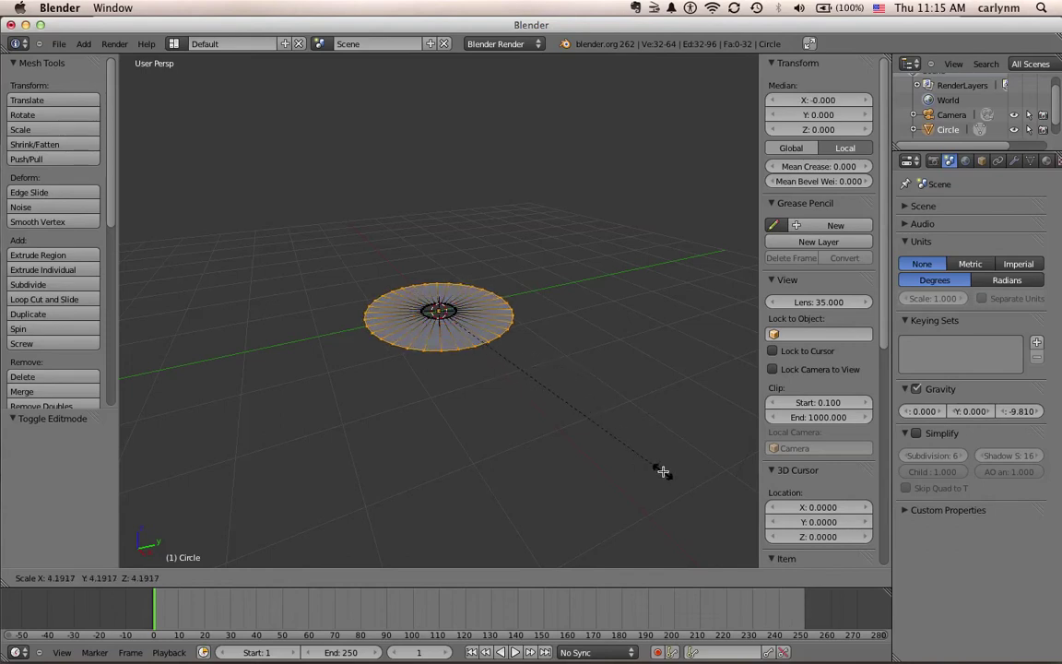
text(9.16)
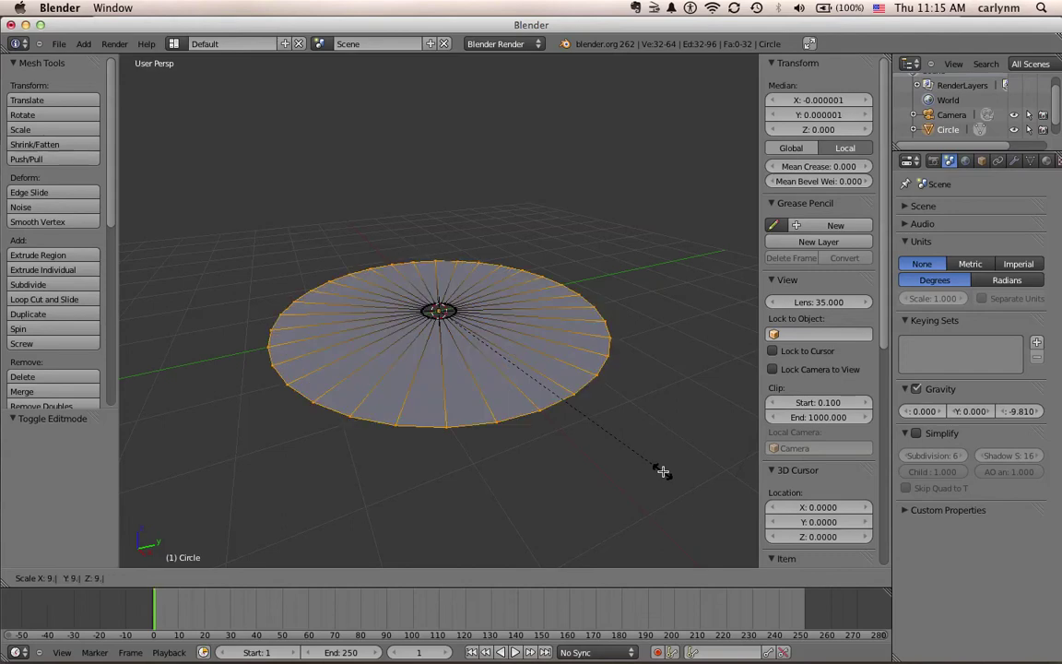
text(67e+00)
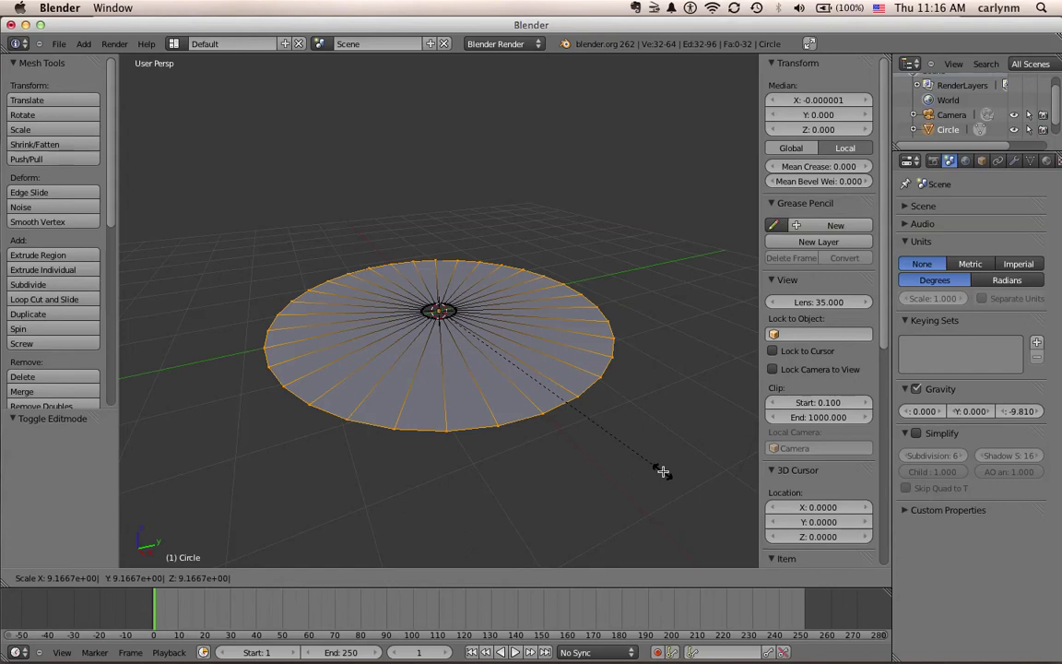
click(663, 472)
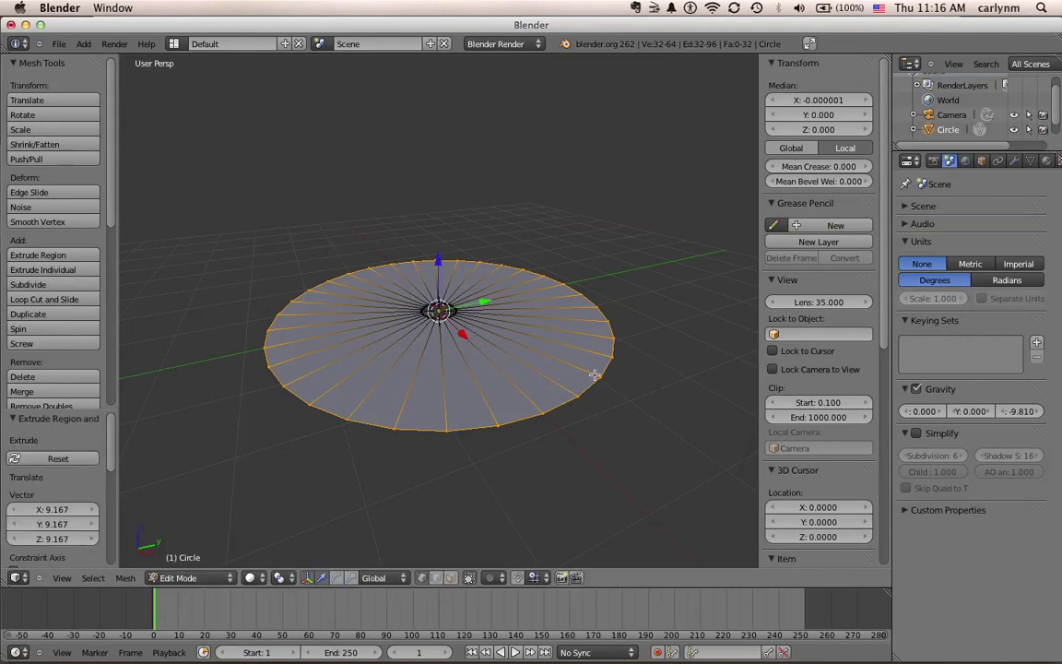
Extrude the whole disc upward, set its top to Z 0.3, then deselect everything.
key(a)
key(a)
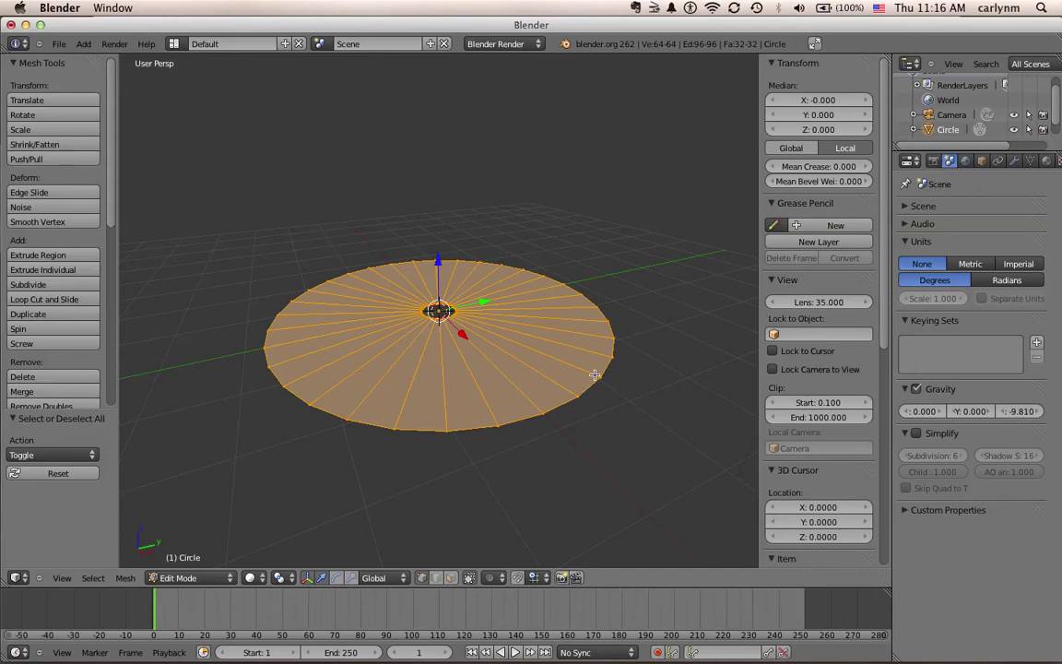
key(e)
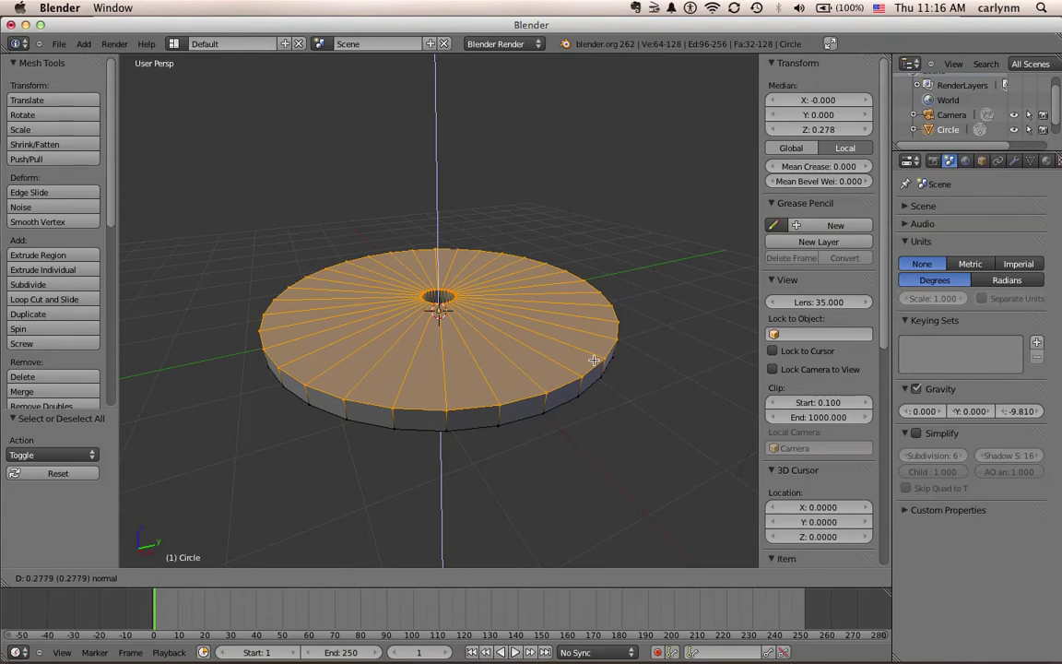
click(818, 129)
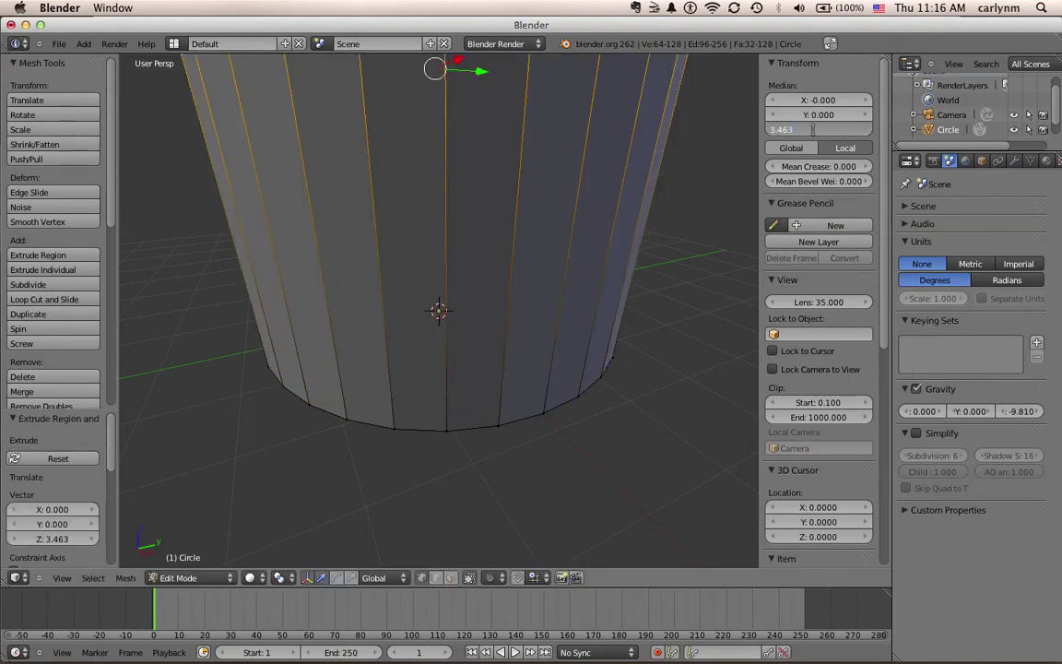
text(0.3)
key(Tab)
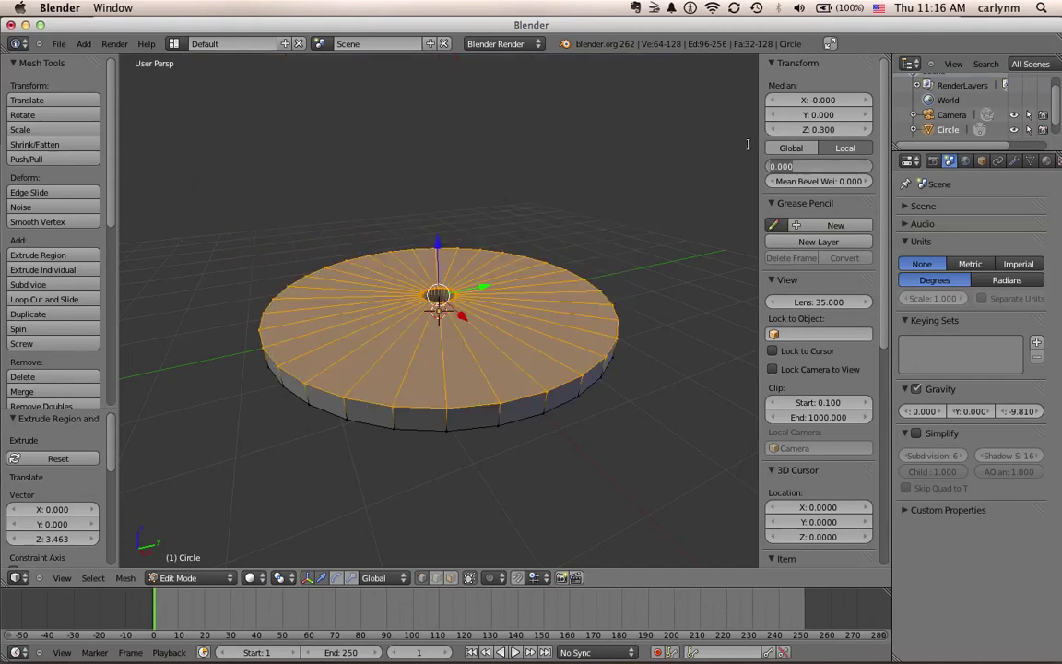
key(BackSpace)
text(aa)
key(Escape)
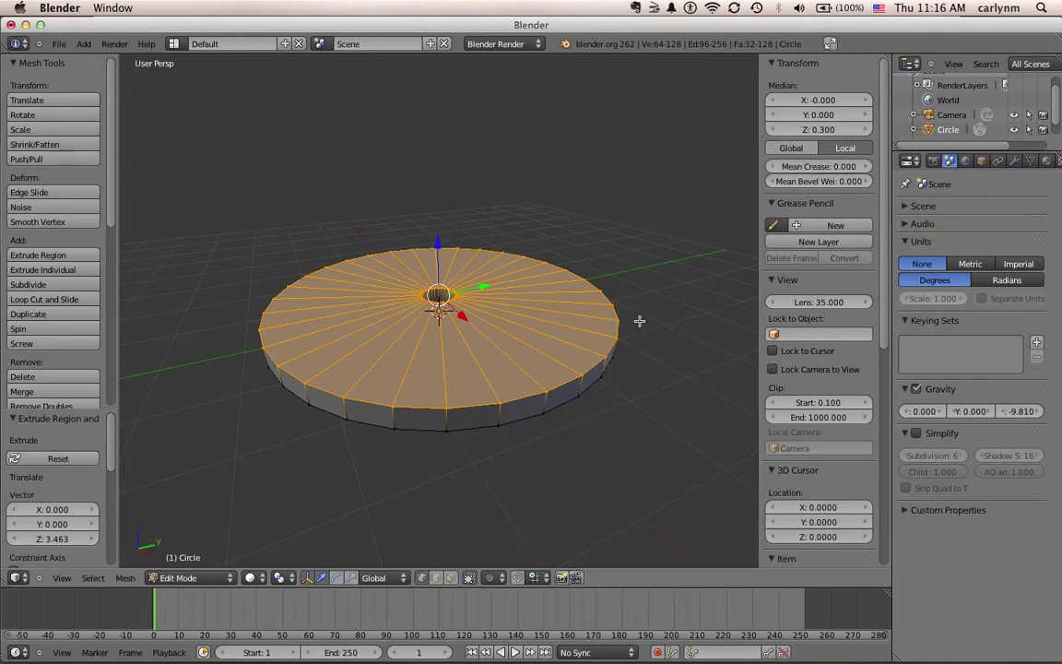
key(a)
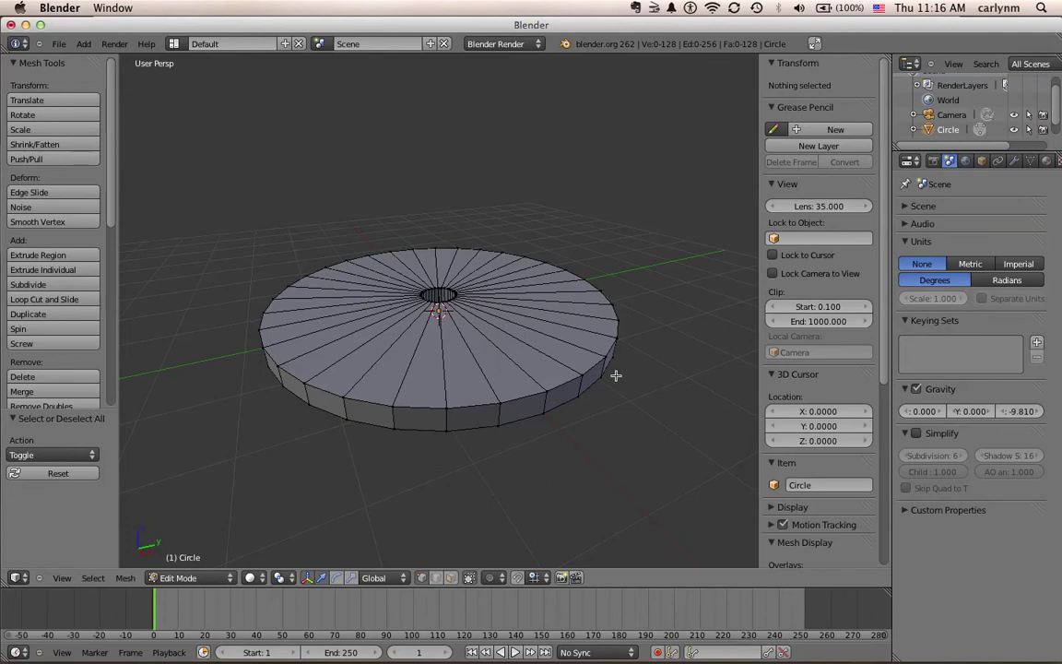
Select the slab's top outer edge loop and scale it inward to 0.956.
alt+right_click(569, 380)
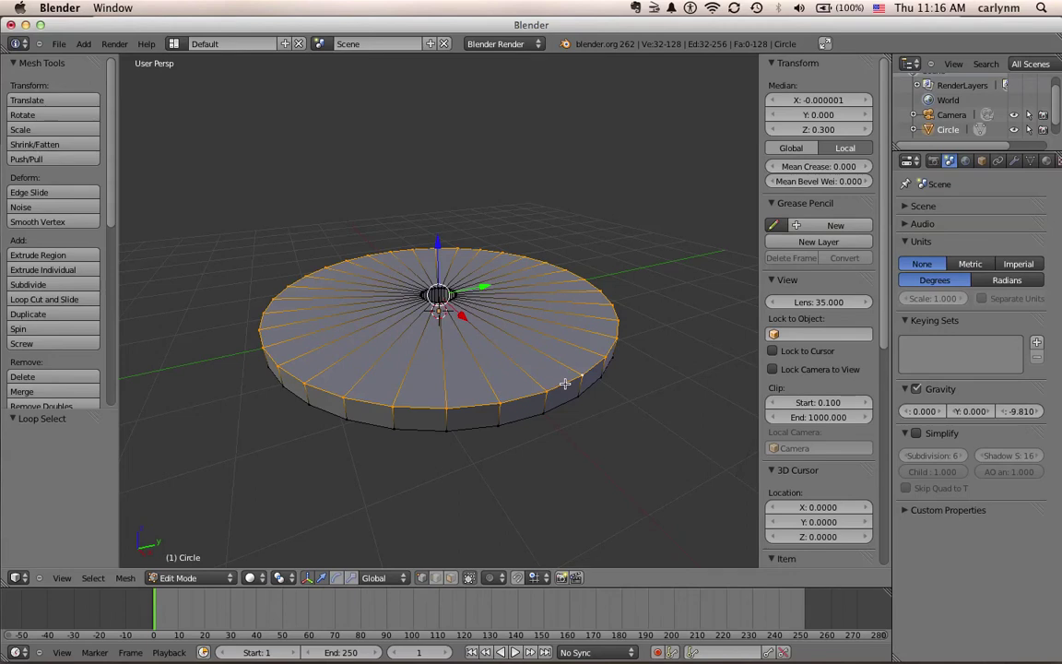
key(s)
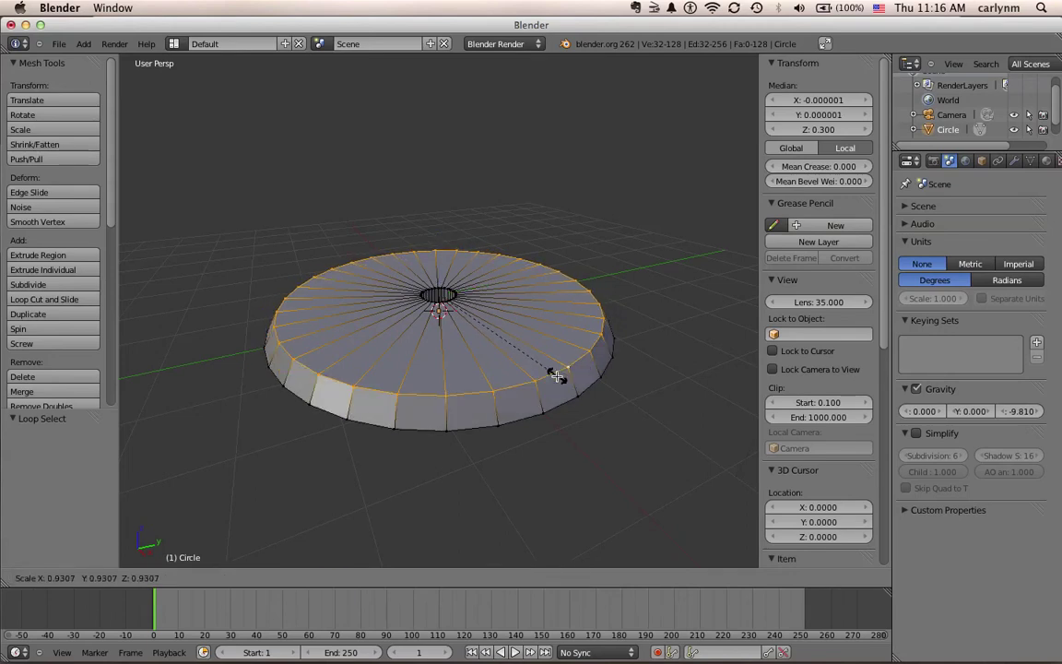
key(Escape)
key(s)
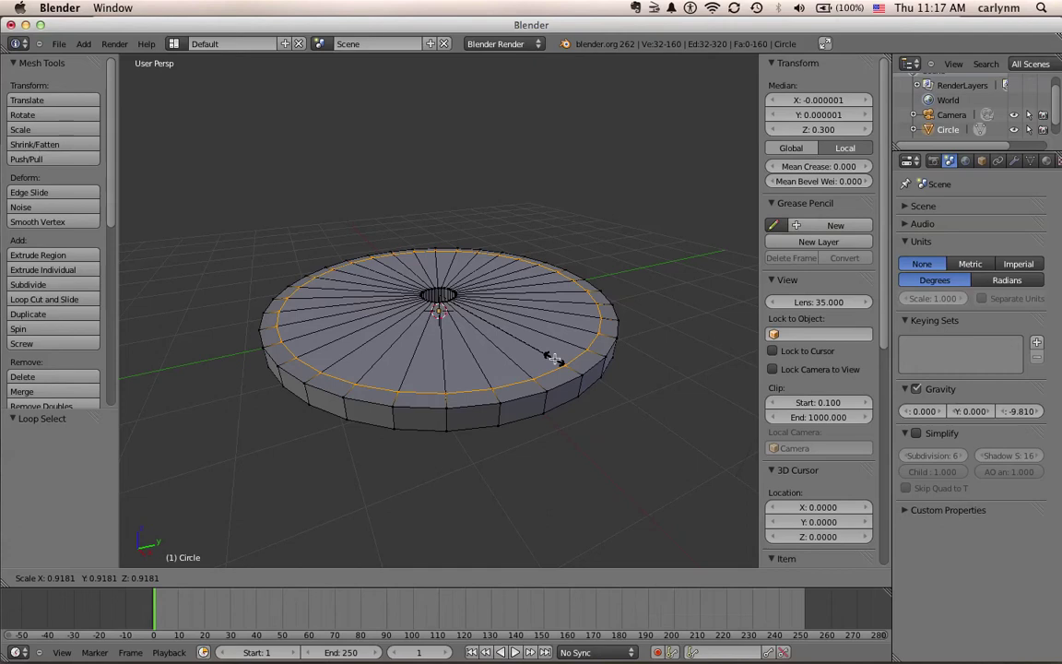
text(0.9)
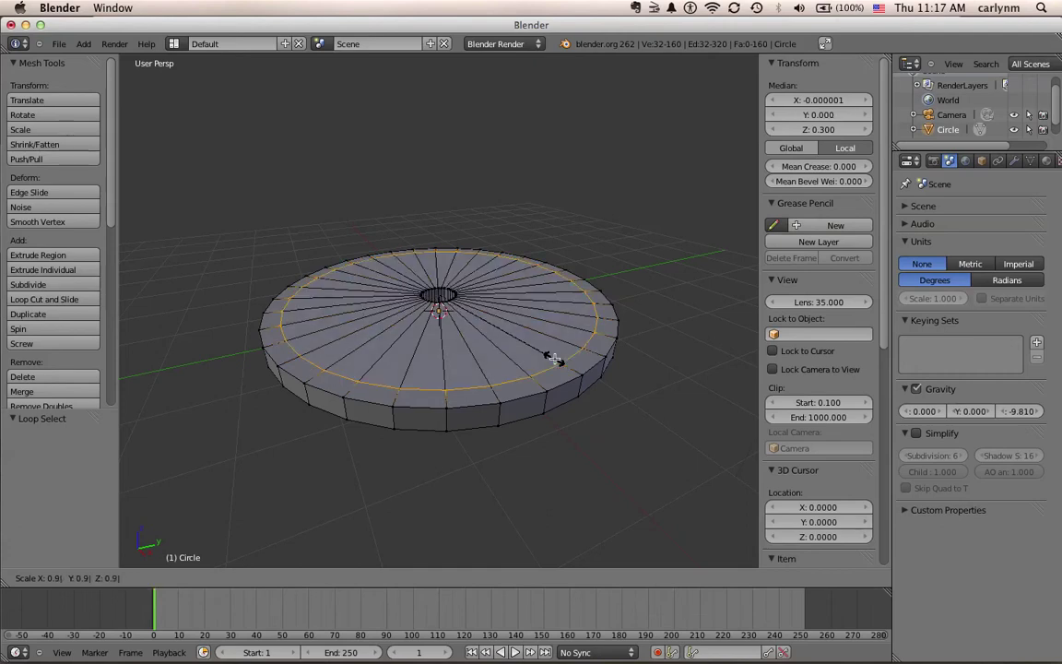
text(56)
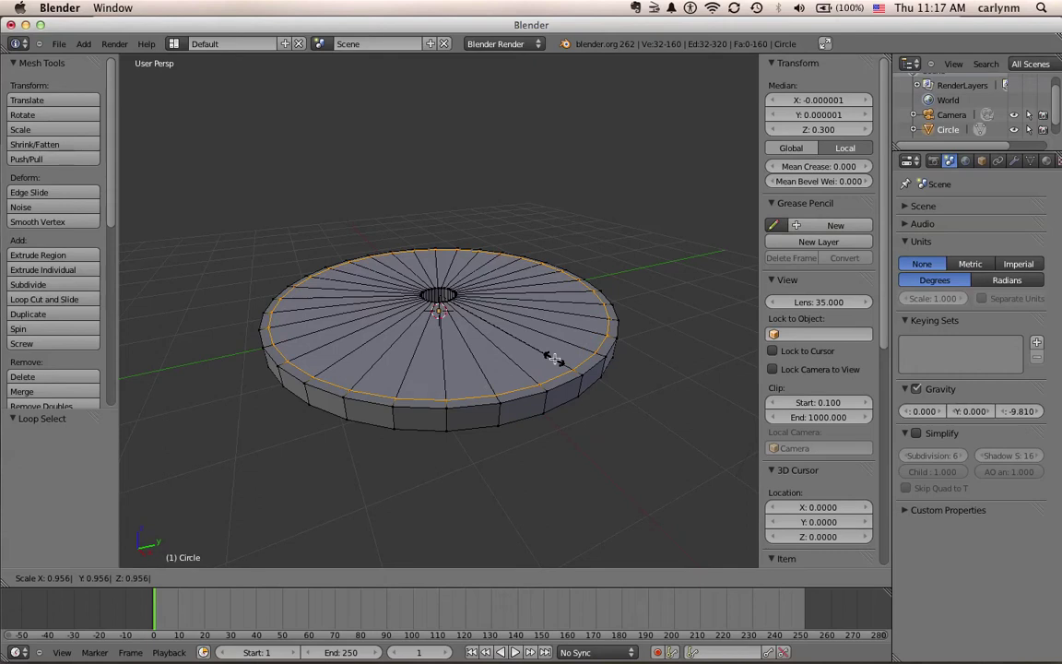
key(Return)
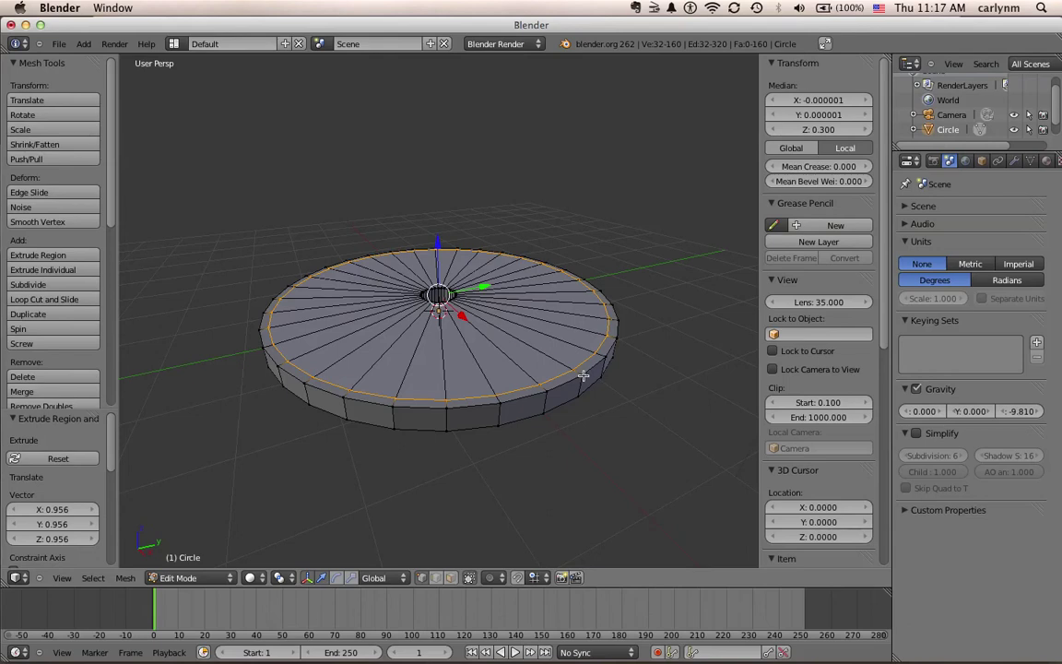
alt+right_click(583, 375)
alt+shift+right_click(600, 358)
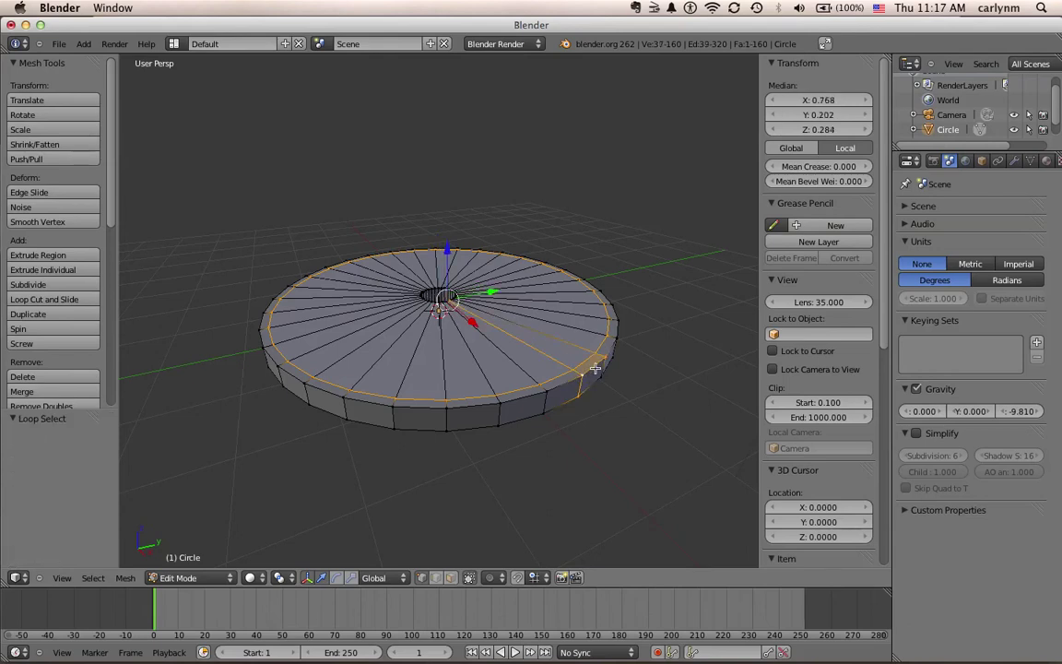
alt+shift+right_click(614, 346)
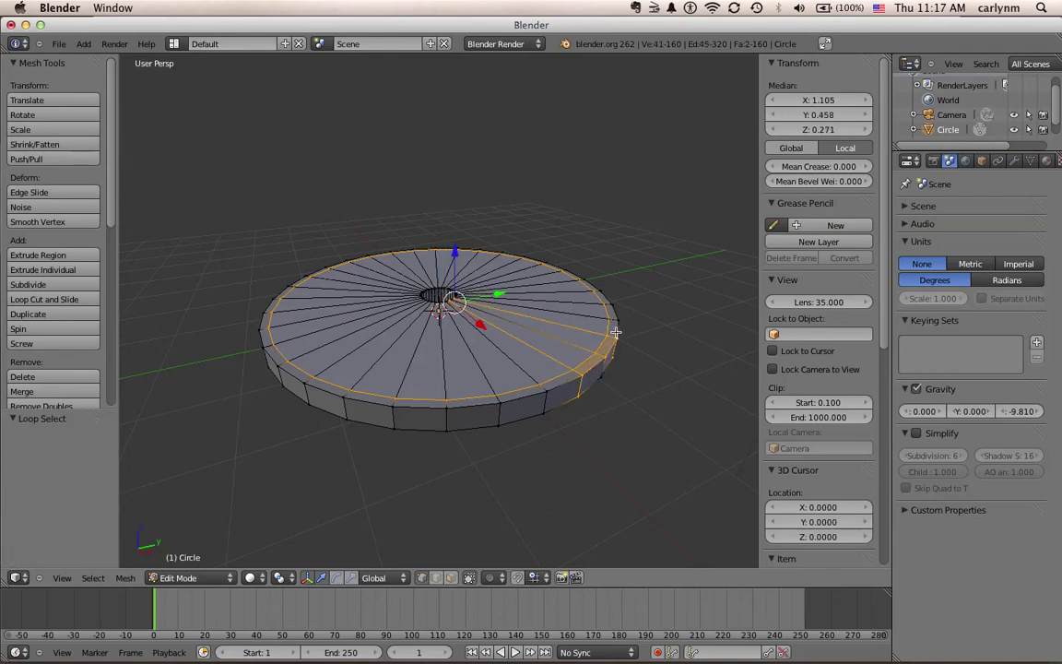
alt+shift+right_click(616, 316)
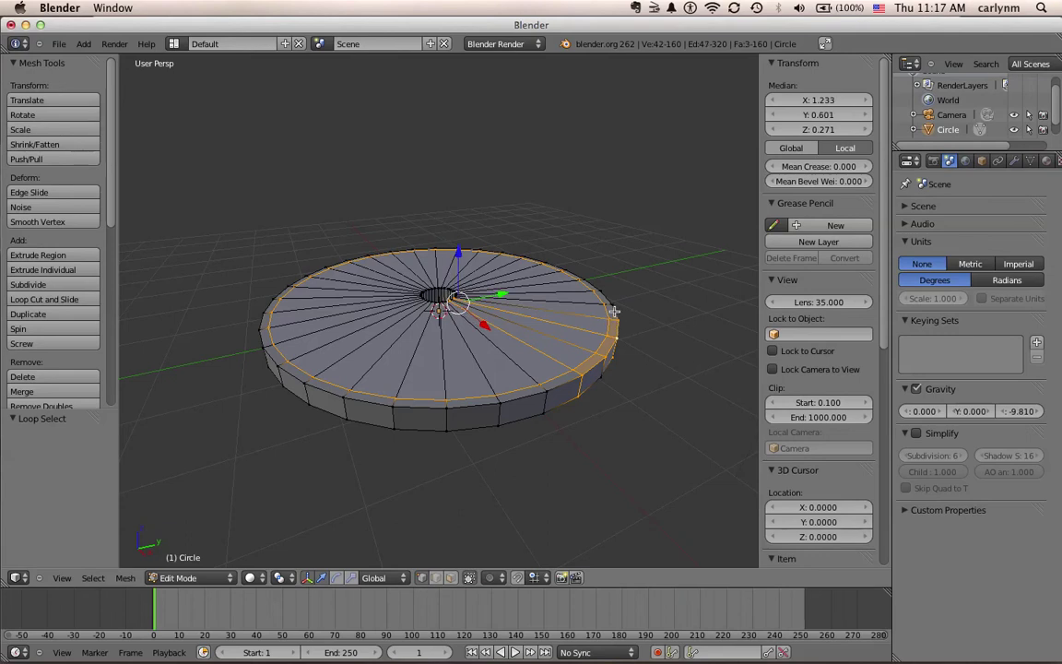
alt+shift+right_click(608, 303)
alt+shift+right_click(601, 294)
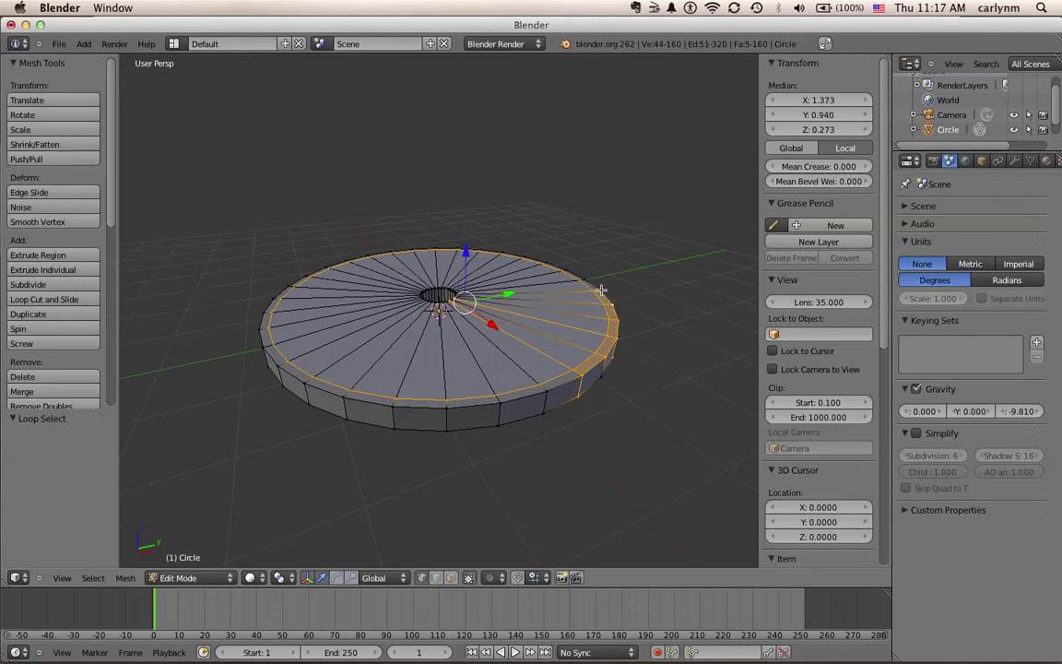
alt+shift+right_click(588, 282)
alt+shift+right_click(577, 277)
middle_drag(572, 304, 552, 394)
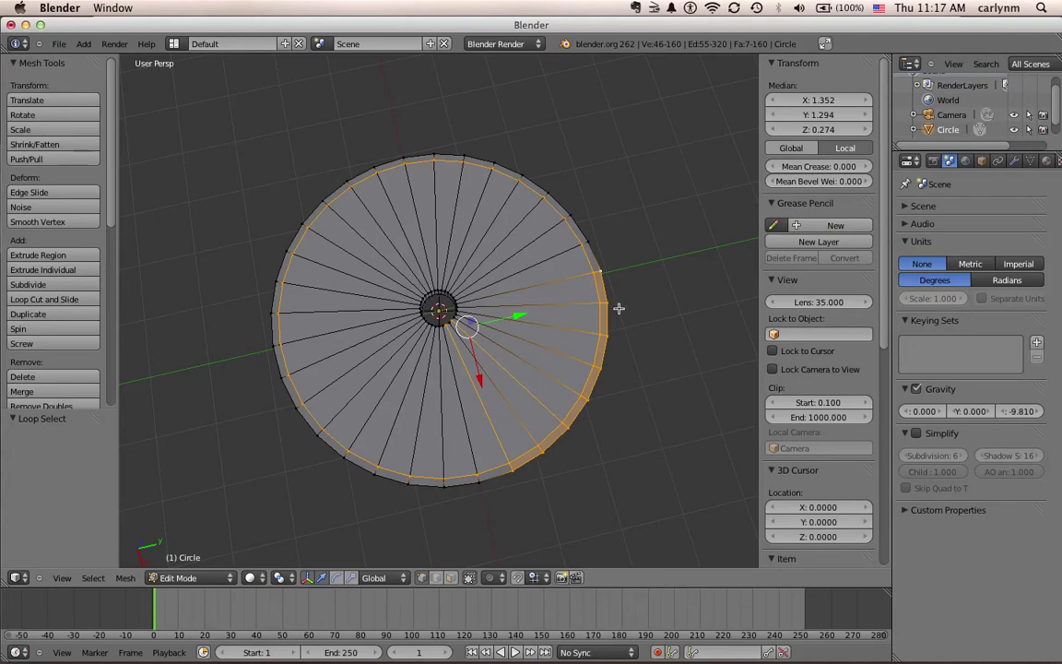
key(a)
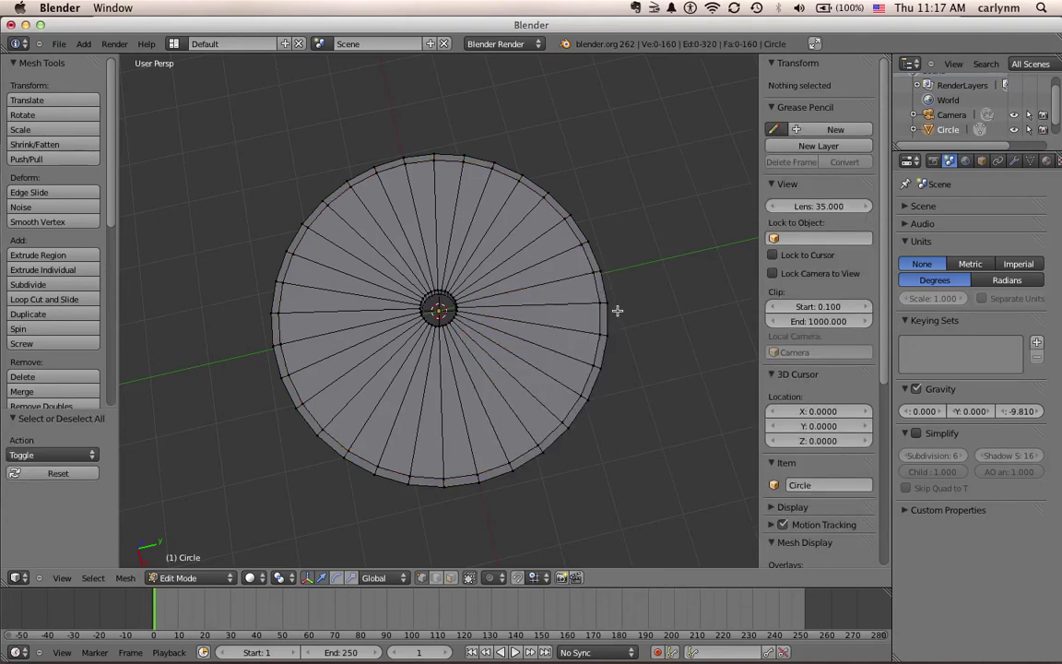
Add the outer rim faces one by one around the disc until all 32 are selected.
alt+right_click(595, 352)
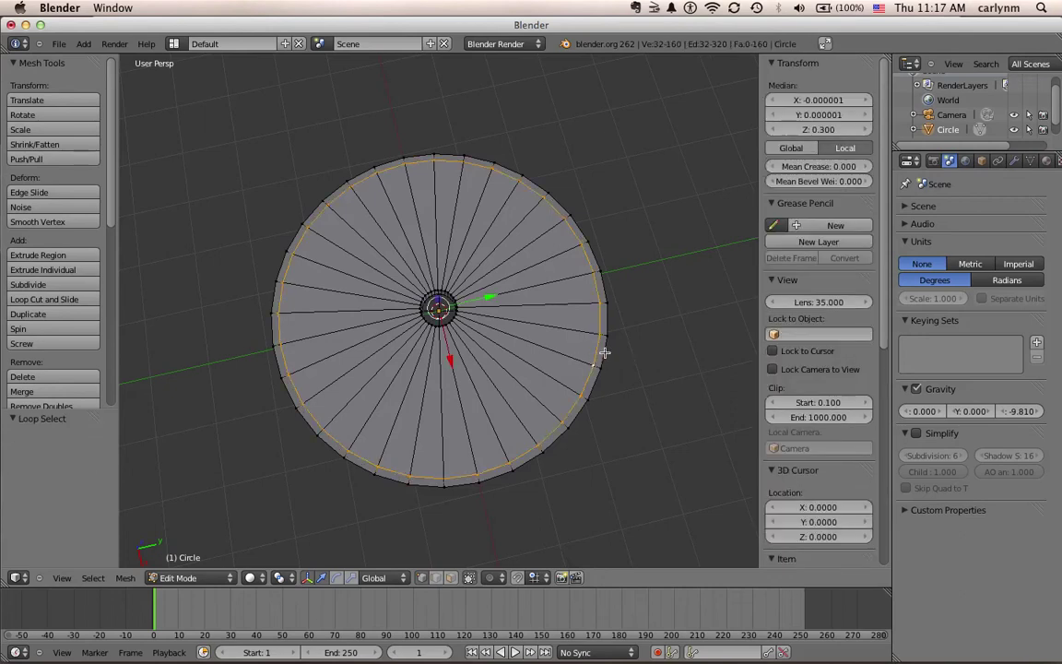
shift+right_click(598, 337)
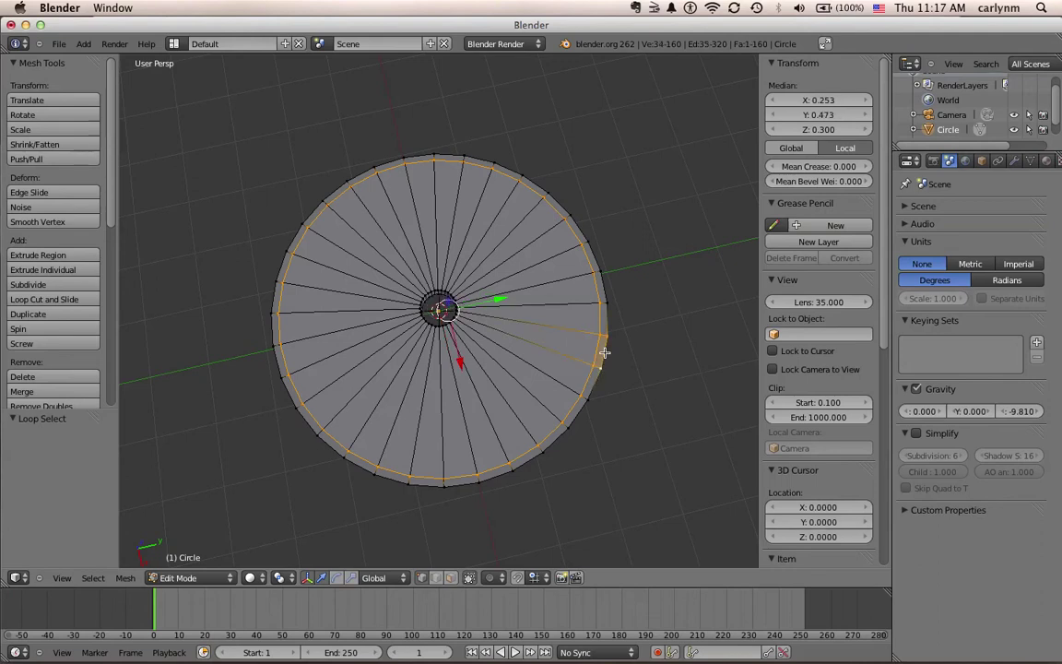
shift+right_click(608, 309)
shift+right_click(605, 286)
shift+right_click(594, 257)
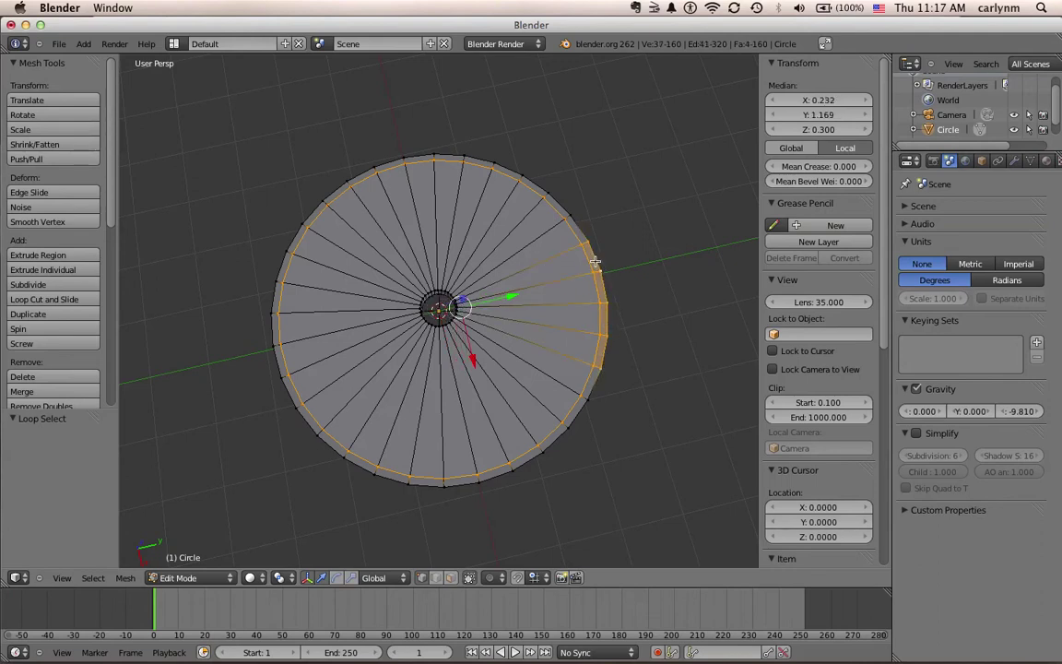
shift+right_click(569, 213)
shift+right_click(556, 204)
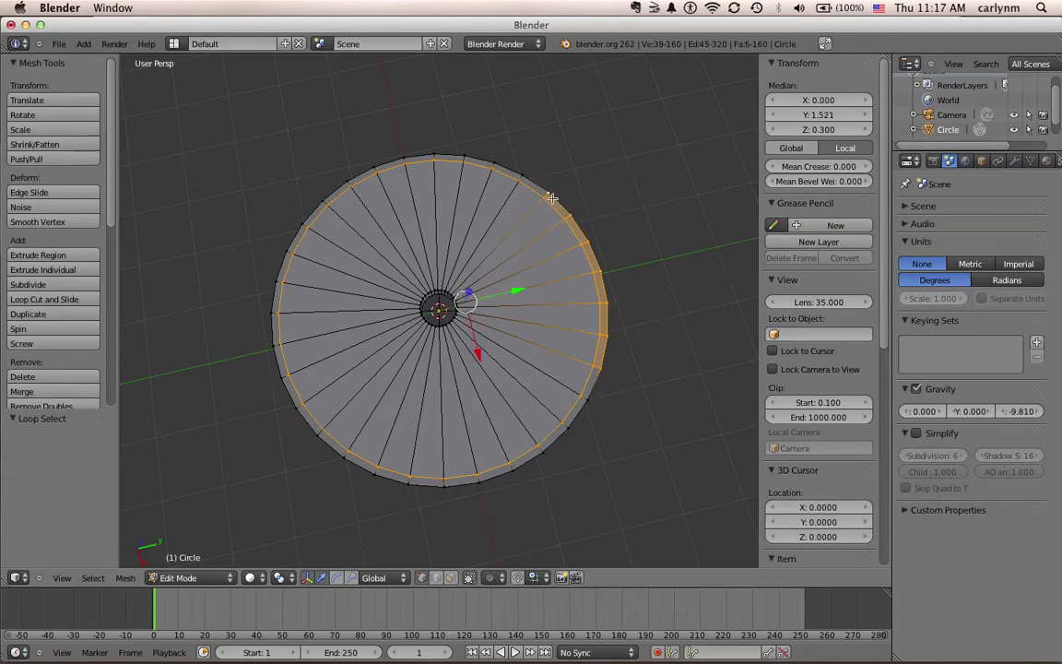
shift+right_click(535, 182)
shift+right_click(491, 168)
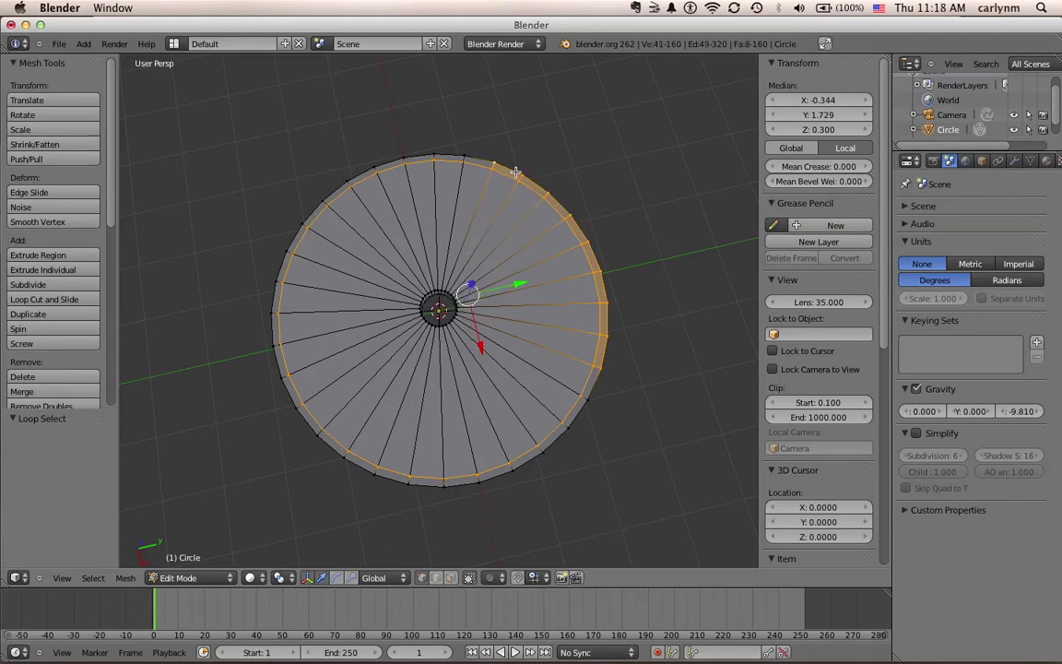
shift+right_click(466, 163)
shift+right_click(437, 159)
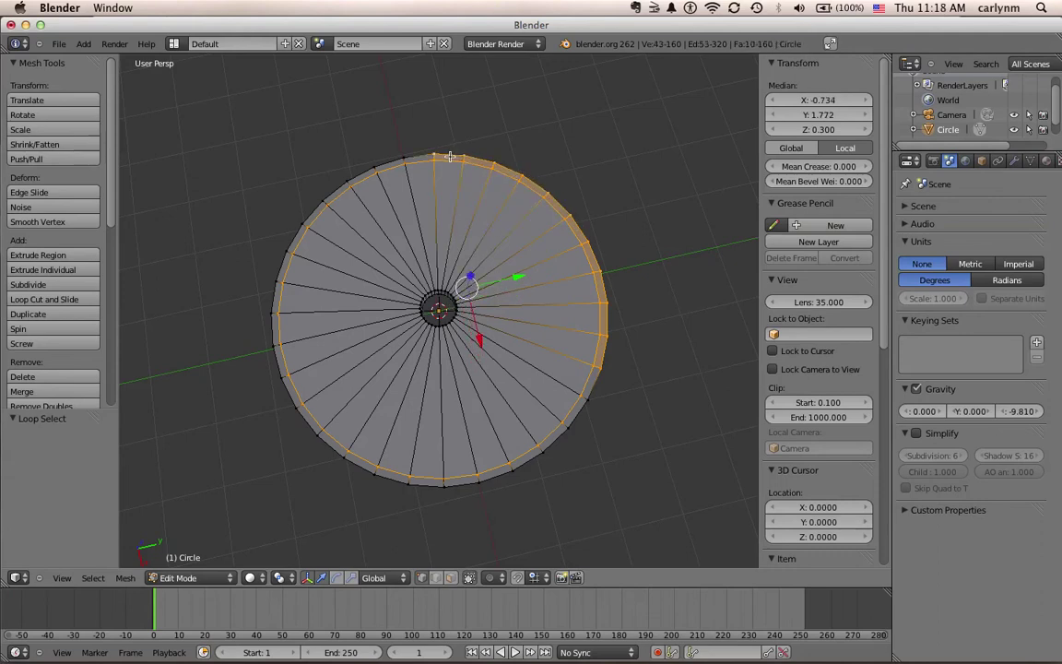
shift+right_click(407, 161)
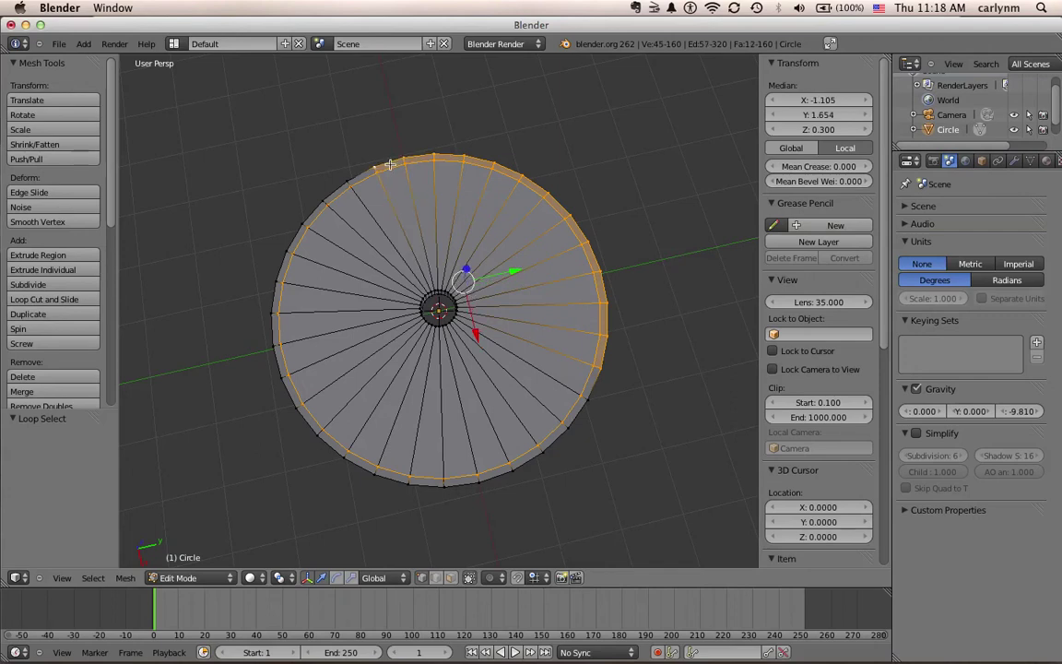
ctrl+right_click(359, 177)
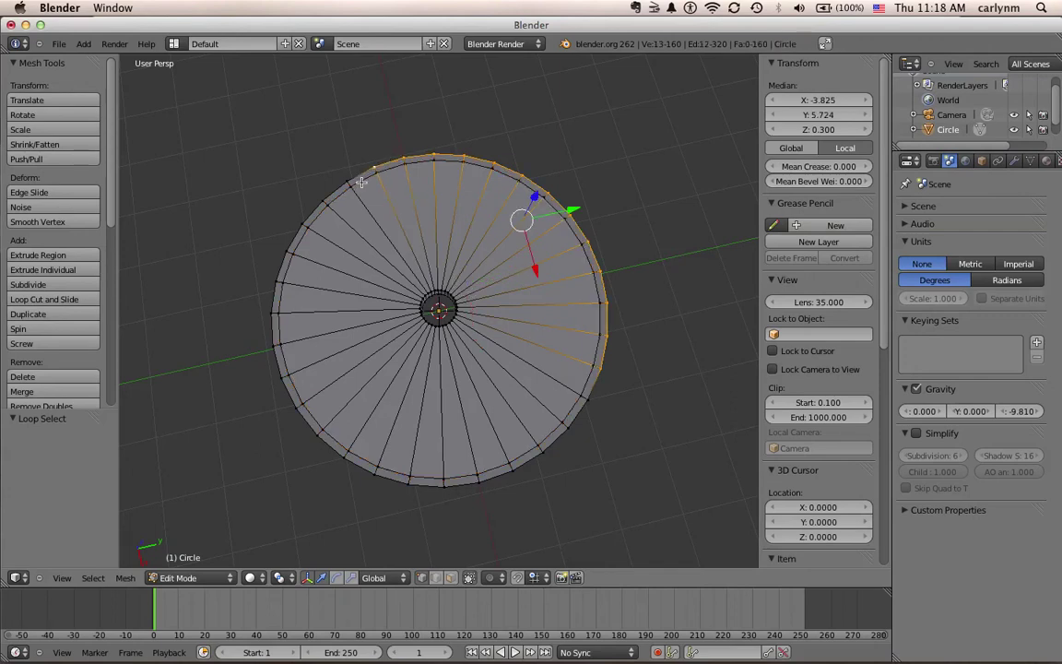
ctrl+right_click(356, 178)
ctrl+right_click(321, 201)
ctrl+right_click(281, 192)
ctrl+right_click(266, 214)
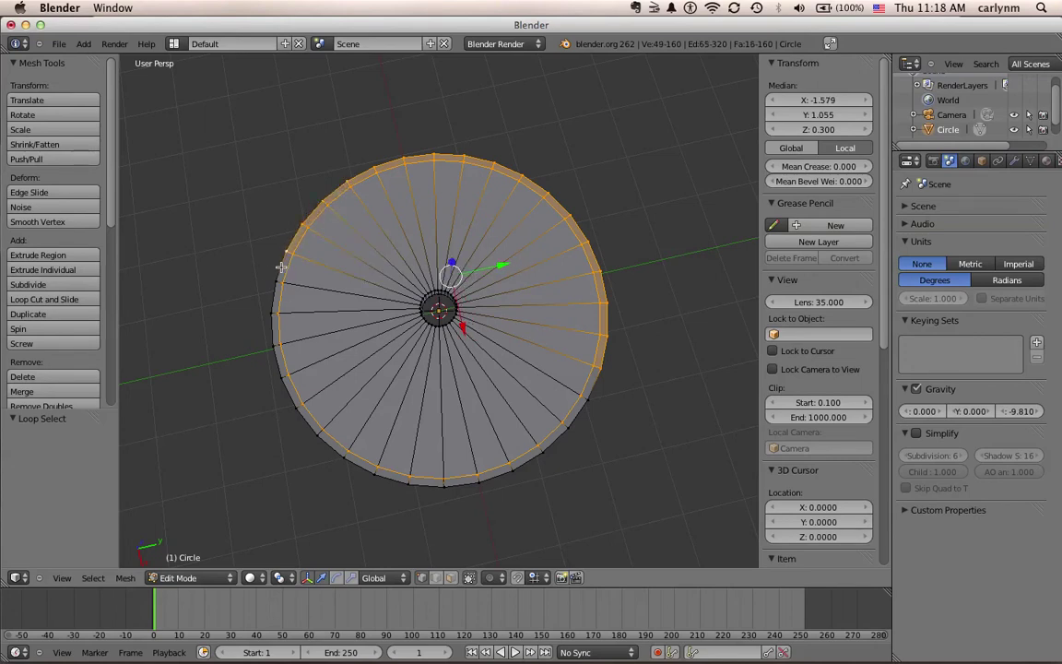
ctrl+right_click(274, 295)
ctrl+right_click(275, 309)
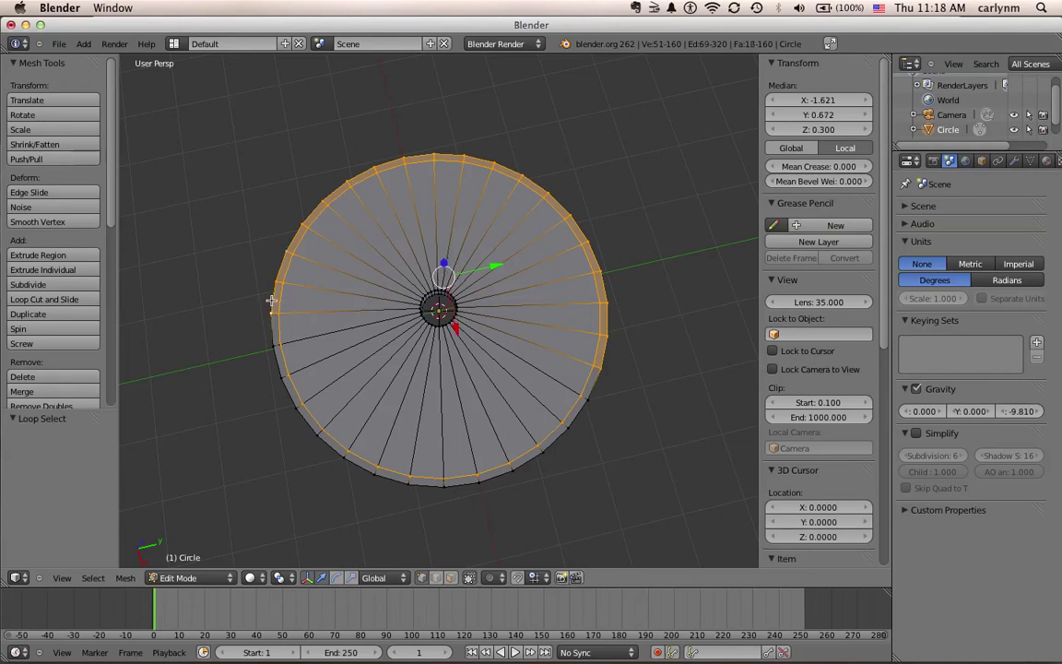
ctrl+right_click(273, 332)
ctrl+right_click(276, 360)
ctrl+right_click(284, 376)
ctrl+right_click(304, 422)
ctrl+right_click(324, 442)
ctrl+right_click(362, 464)
ctrl+right_click(392, 481)
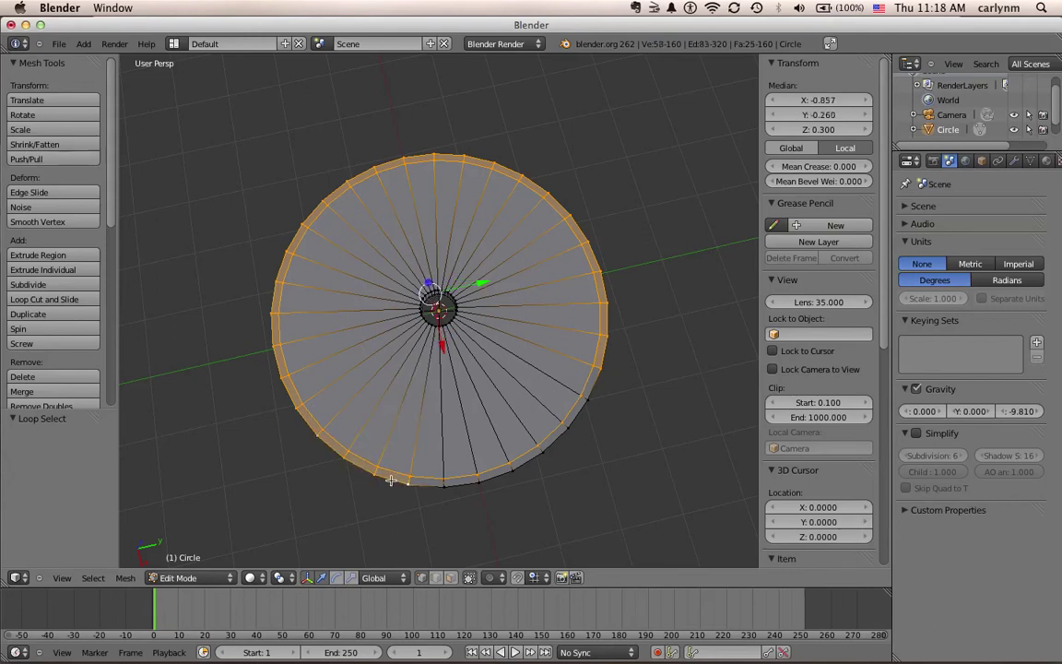
ctrl+right_click(420, 486)
ctrl+right_click(458, 483)
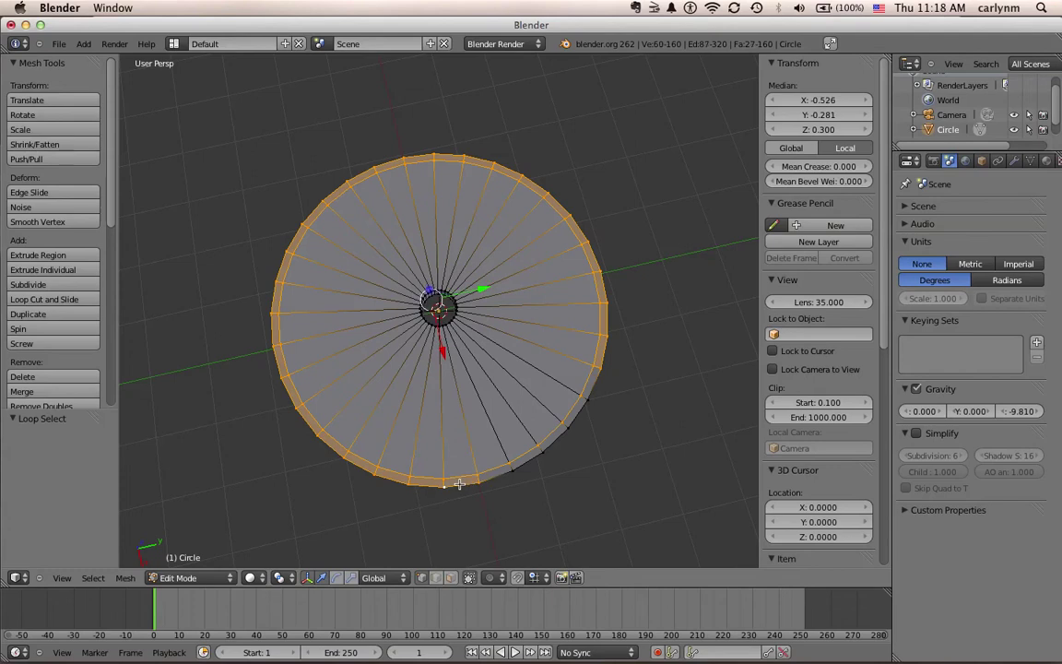
ctrl+right_click(495, 475)
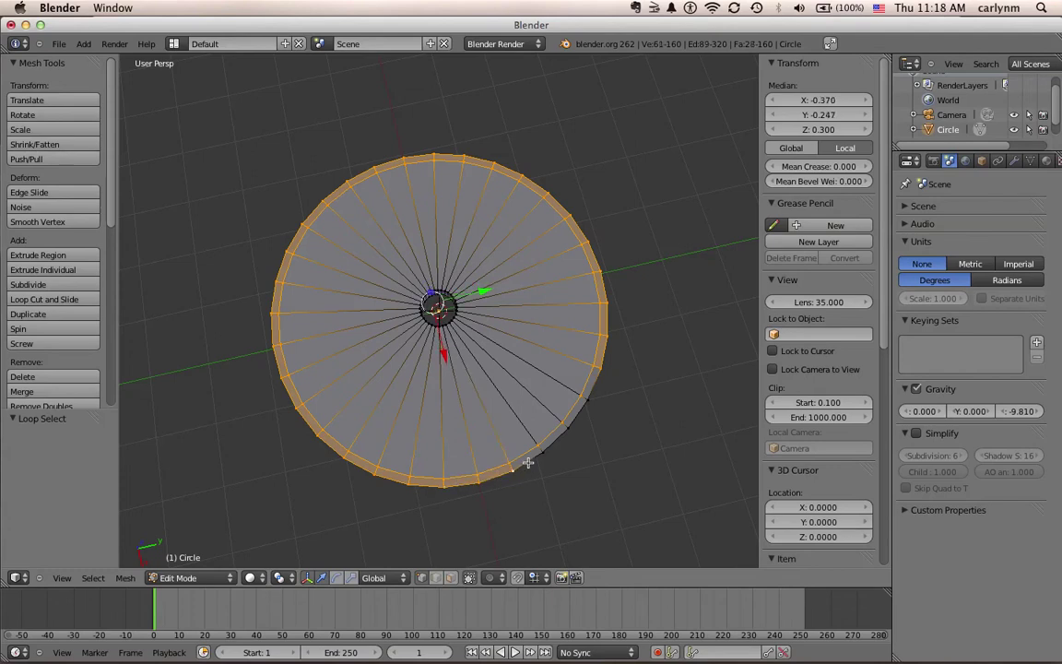
ctrl+right_click(551, 439)
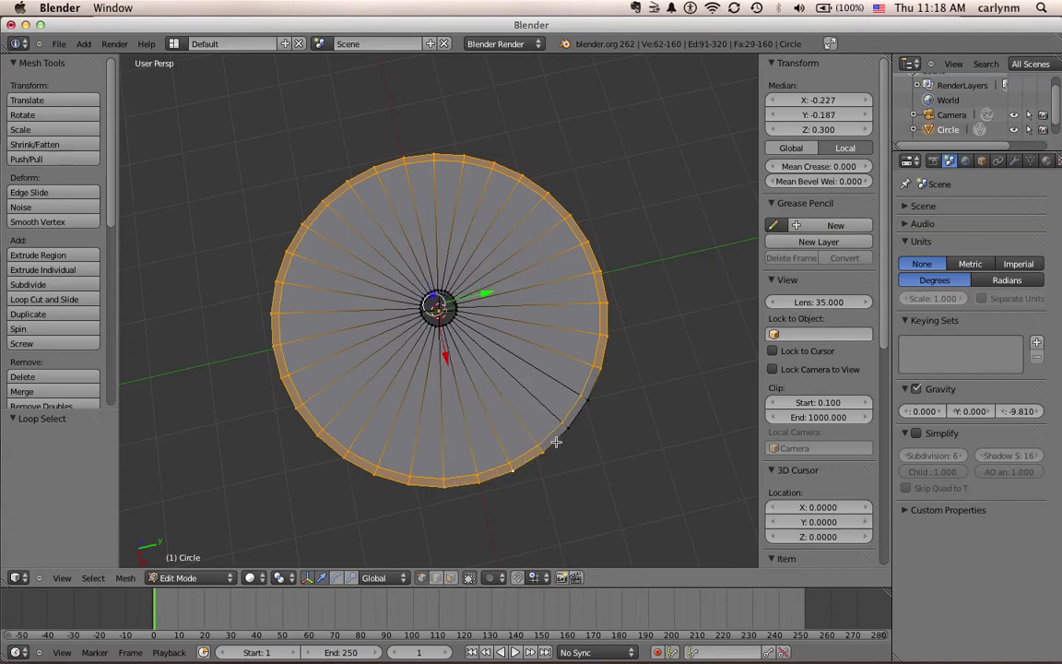
ctrl+right_click(554, 439)
ctrl+right_click(579, 410)
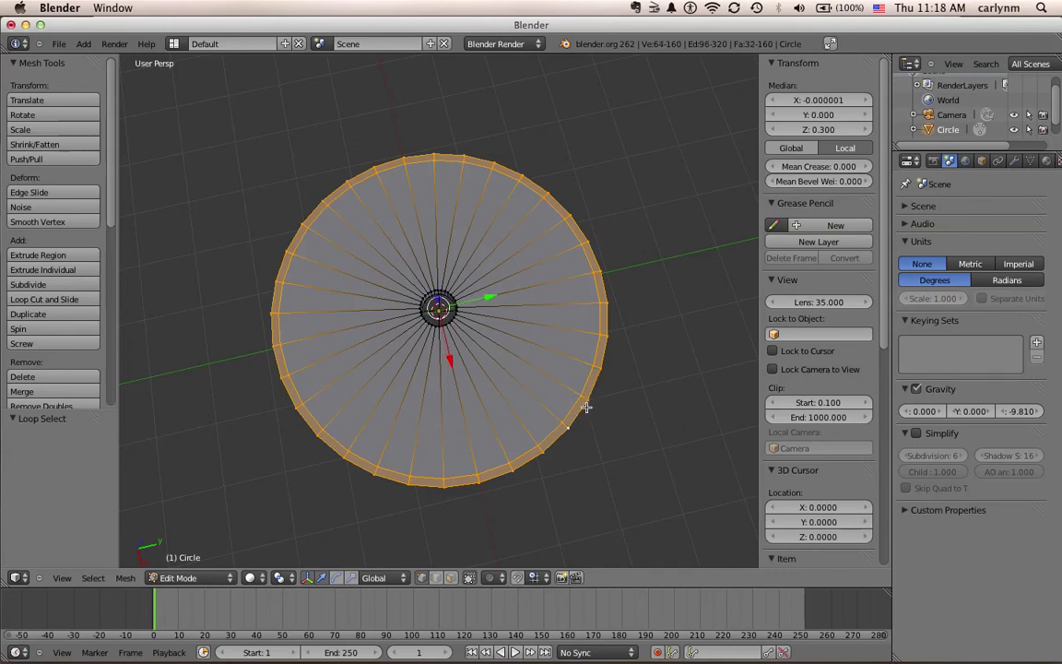
middle_drag(517, 417, 507, 302)
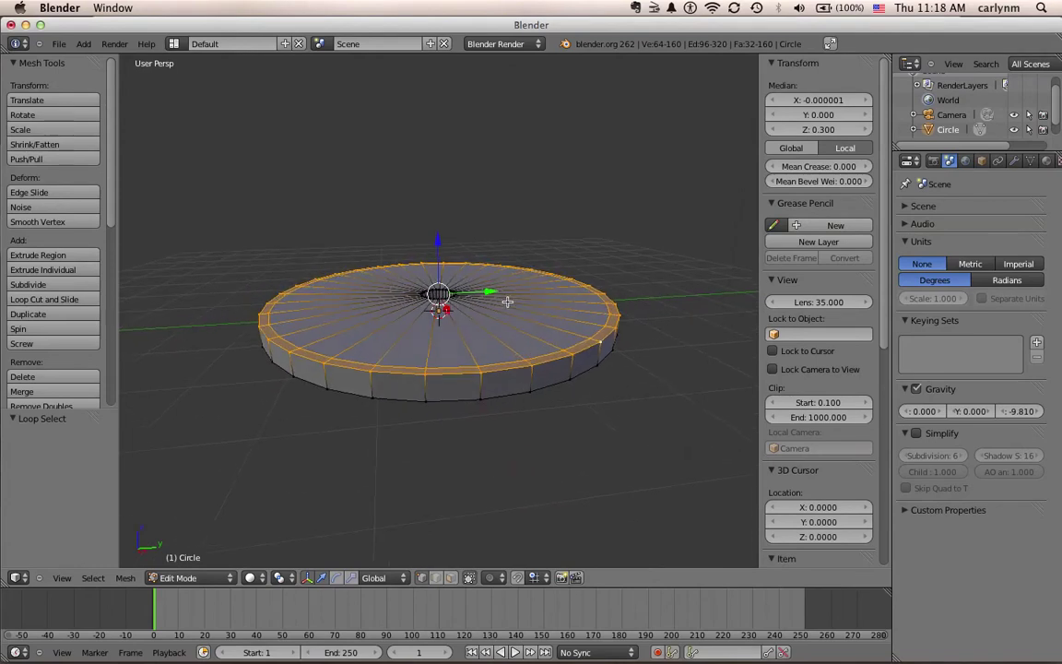
Extrude the selected rim ring upward and set its Median Z to 5.5.
key(e)
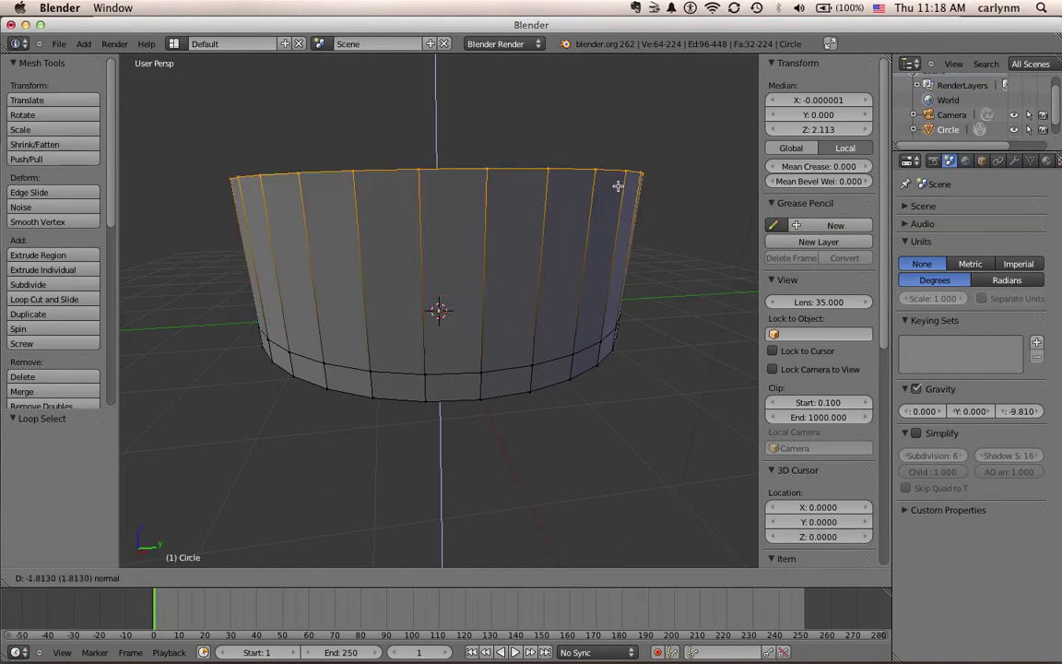
click(816, 129)
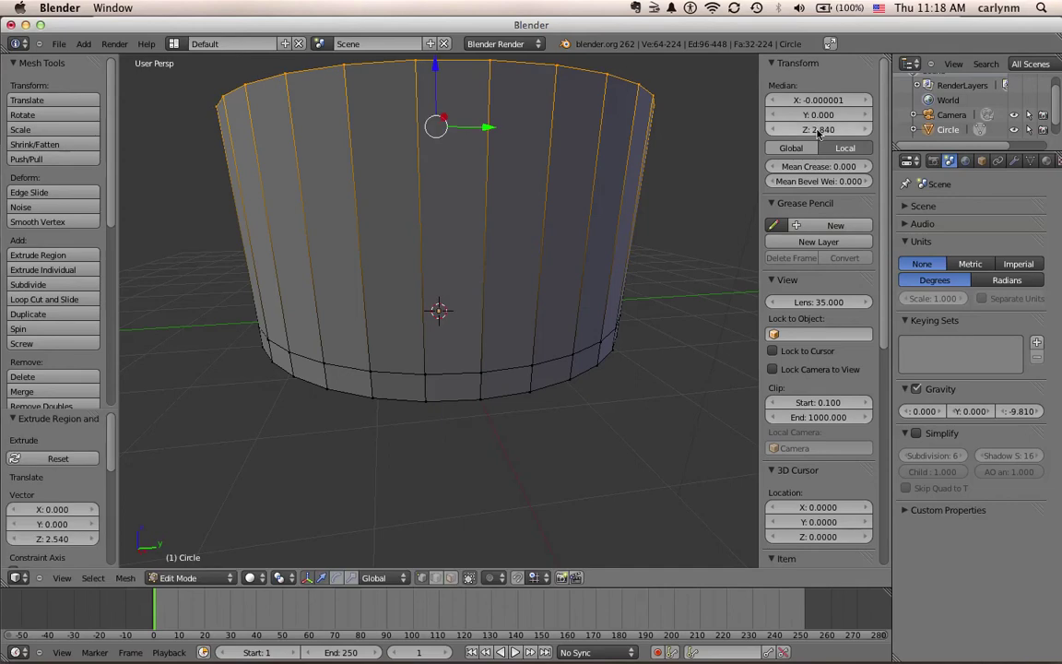
double_click(816, 129)
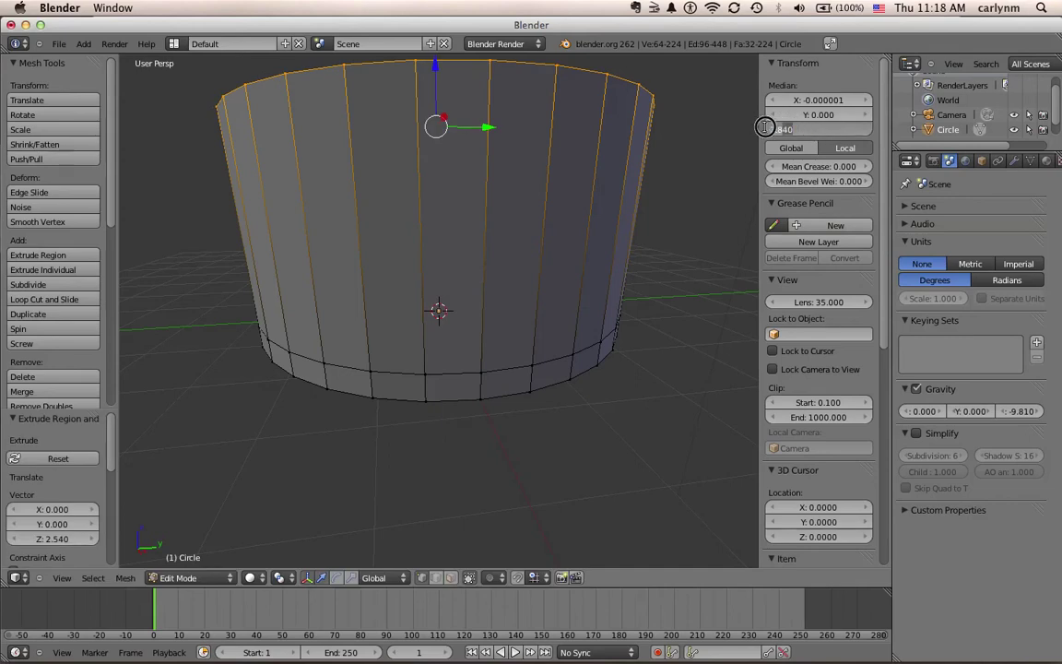
click(773, 129)
key(BackSpace)
text(5.5)
key(Return)
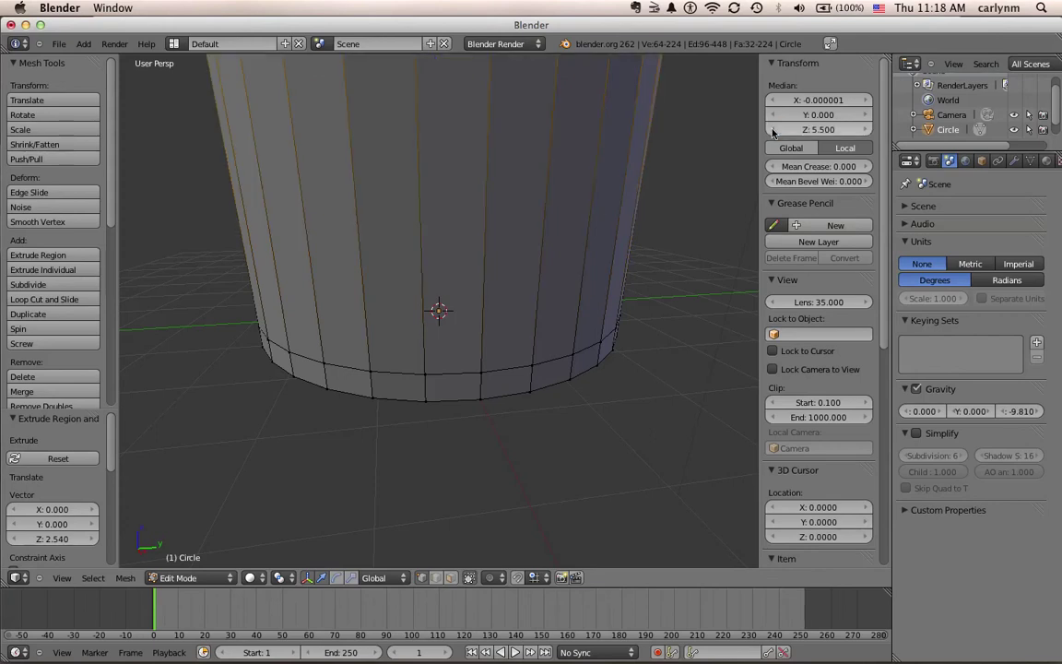
Orbit down and zoom out over the flared cylinder, then deselect the entire mesh.
middle_drag(690, 152, 660, 184)
middle_drag(652, 277, 647, 396)
scroll(644, 294, down, 3)
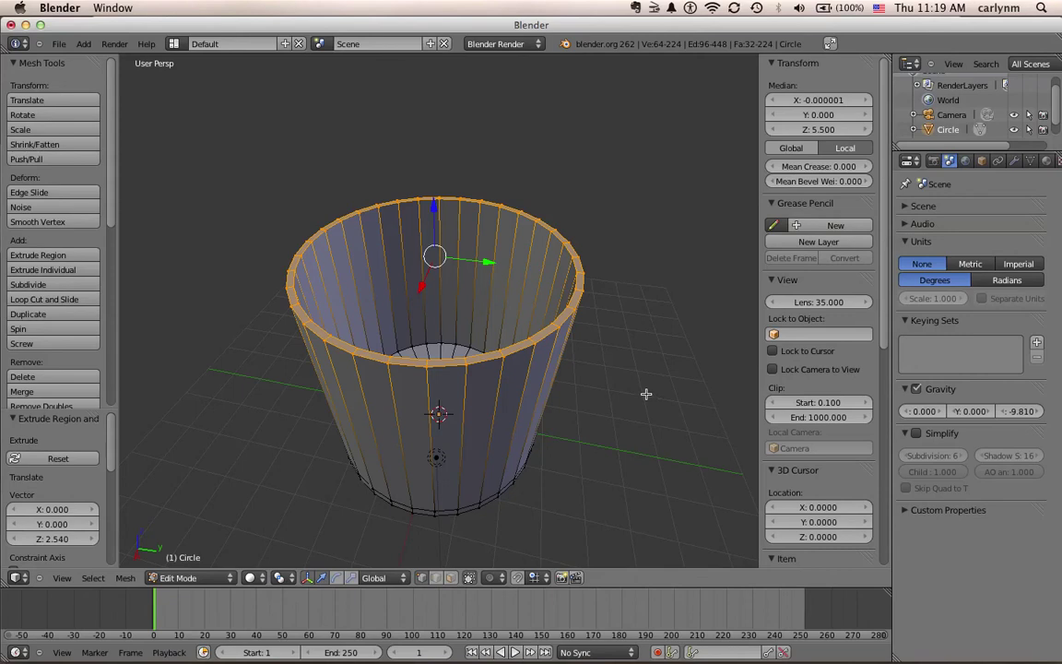
key(a)
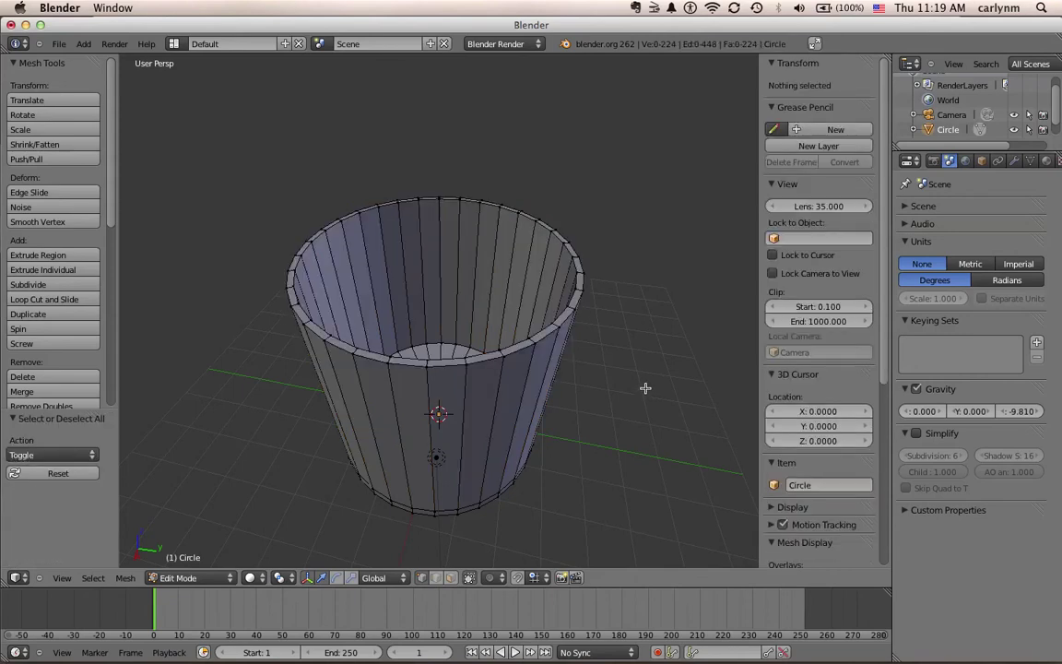
Extrude the crown's top rim loop and scale it outward by 1.647 into a flat brim.
alt+right_click(549, 335)
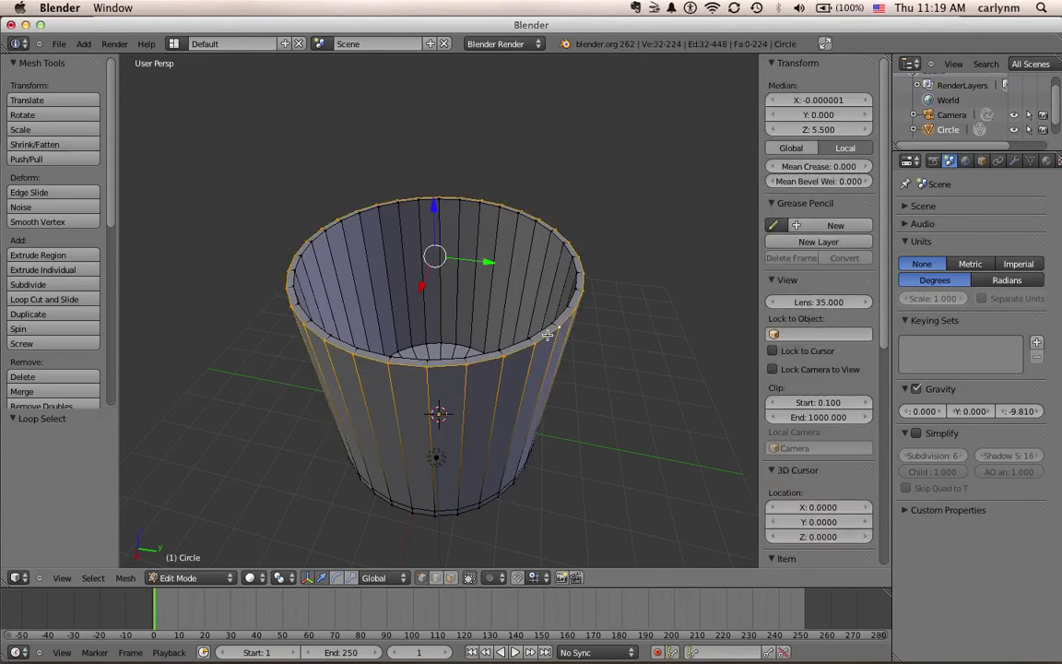
key(e)
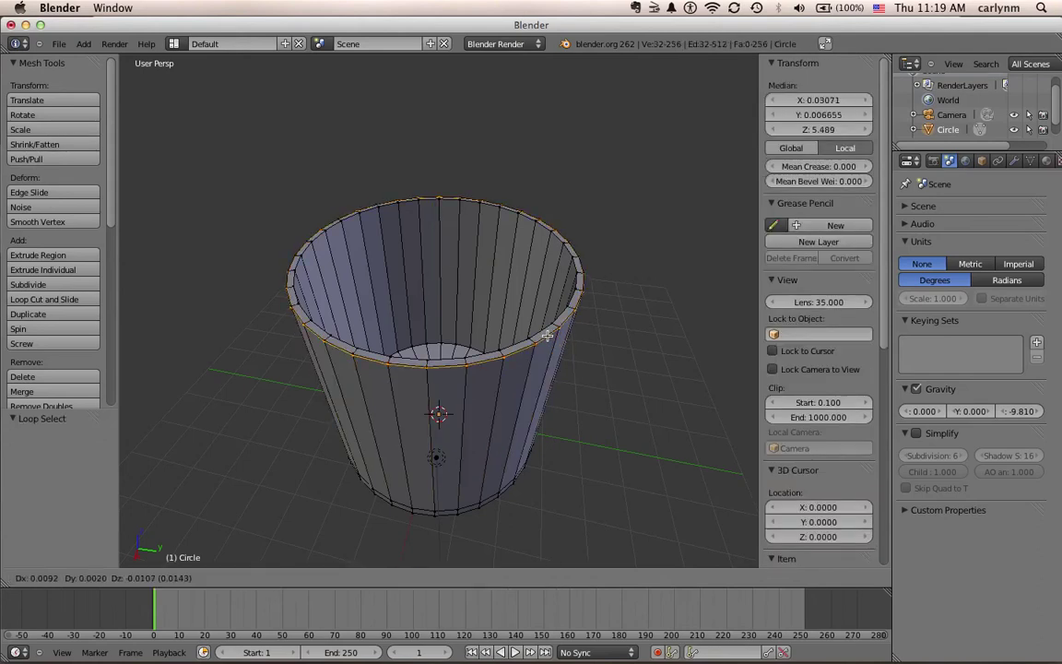
key(Escape)
key(s)
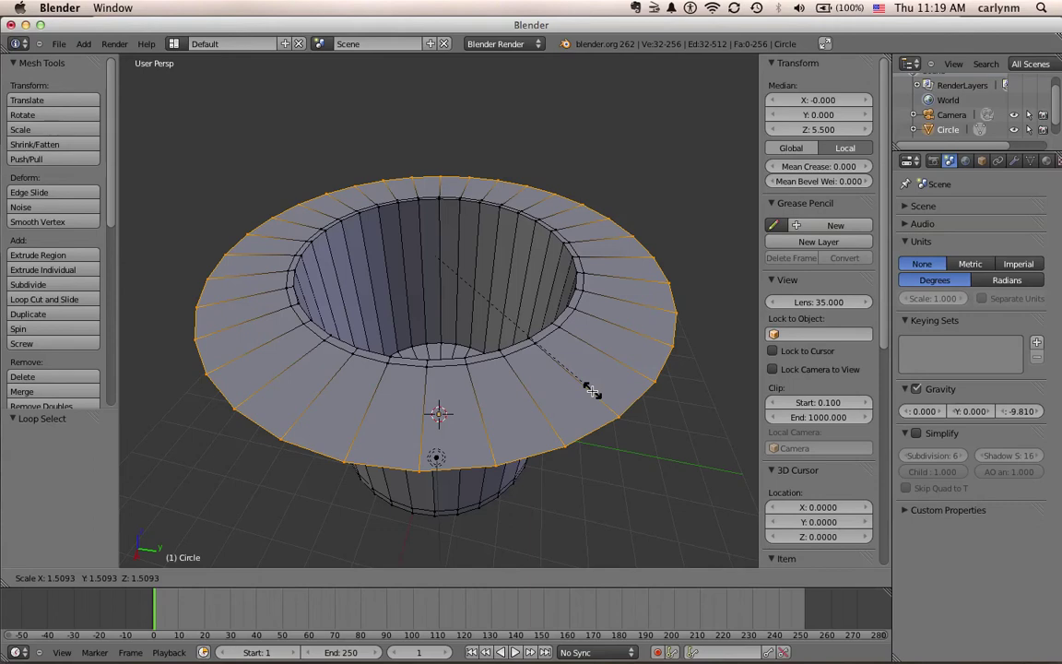
text(1.6)
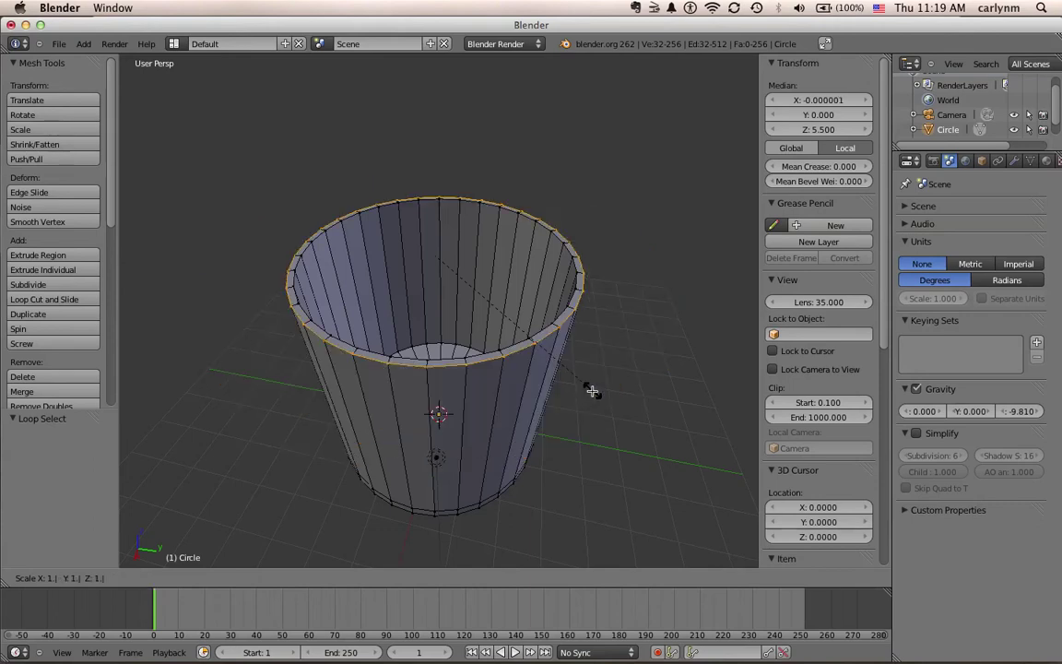
text(47)
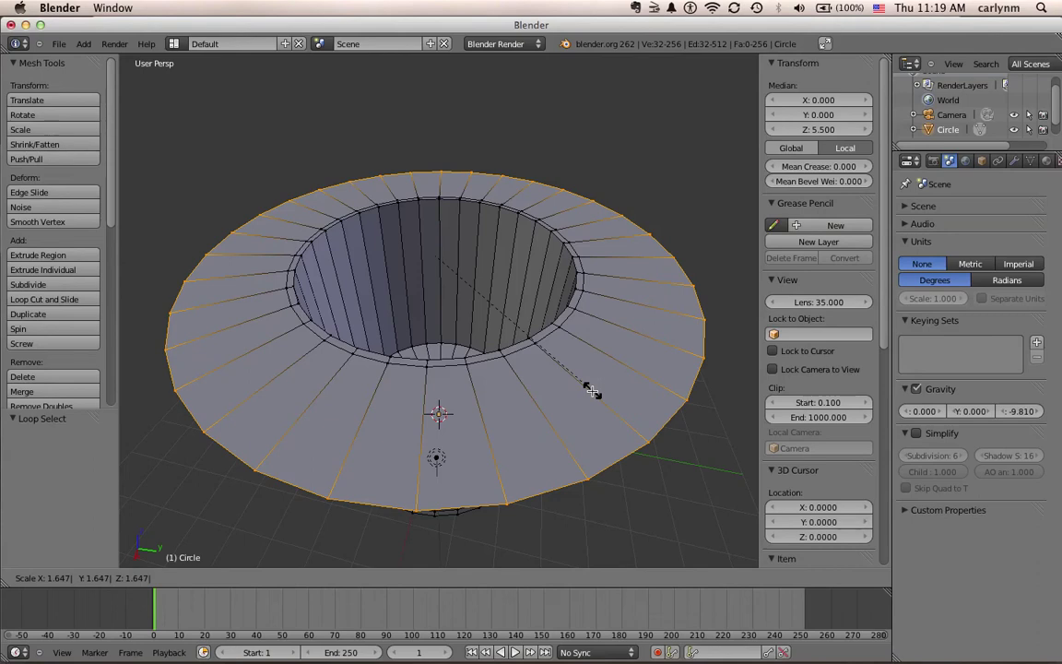
click(592, 391)
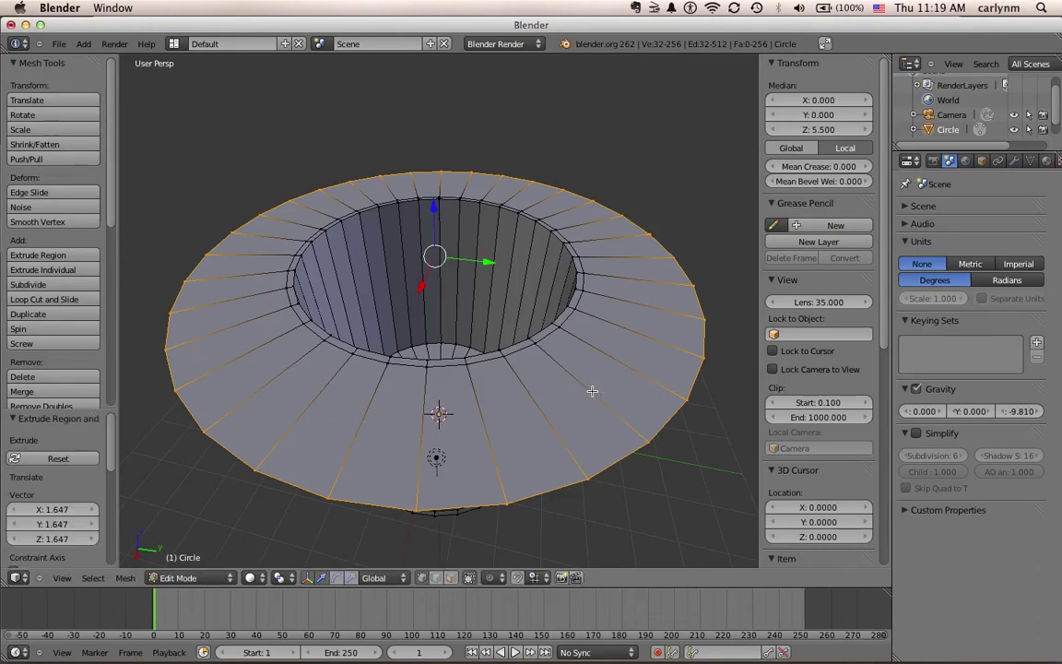
Select the brim's inner wall edge loop plus the first brim vertices beside it.
middle_drag(526, 281, 567, 316)
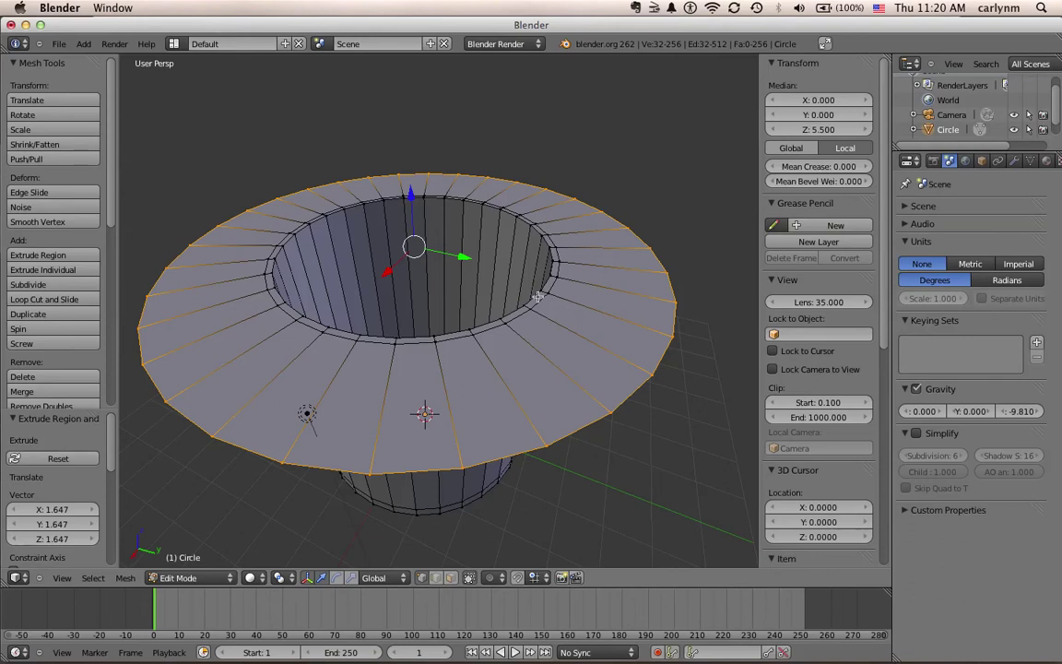
alt+shift+right_click(535, 294)
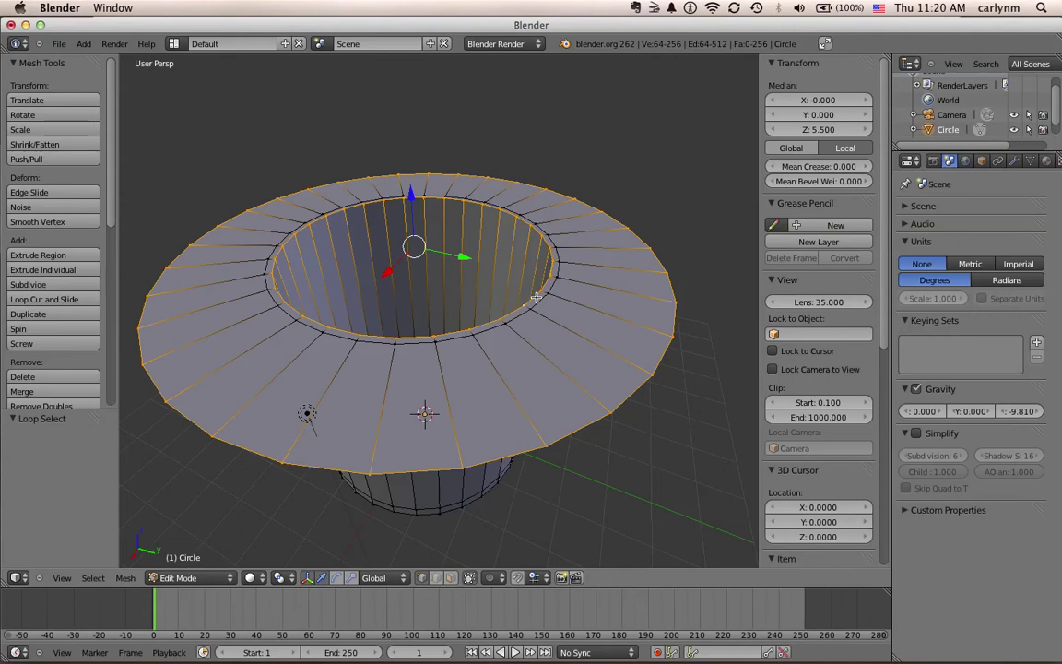
shift+right_click(542, 297)
shift+right_click(557, 269)
Extend the brim face strip up the right side, restoring the accidentally deselected inner loop.
shift+right_click(556, 261)
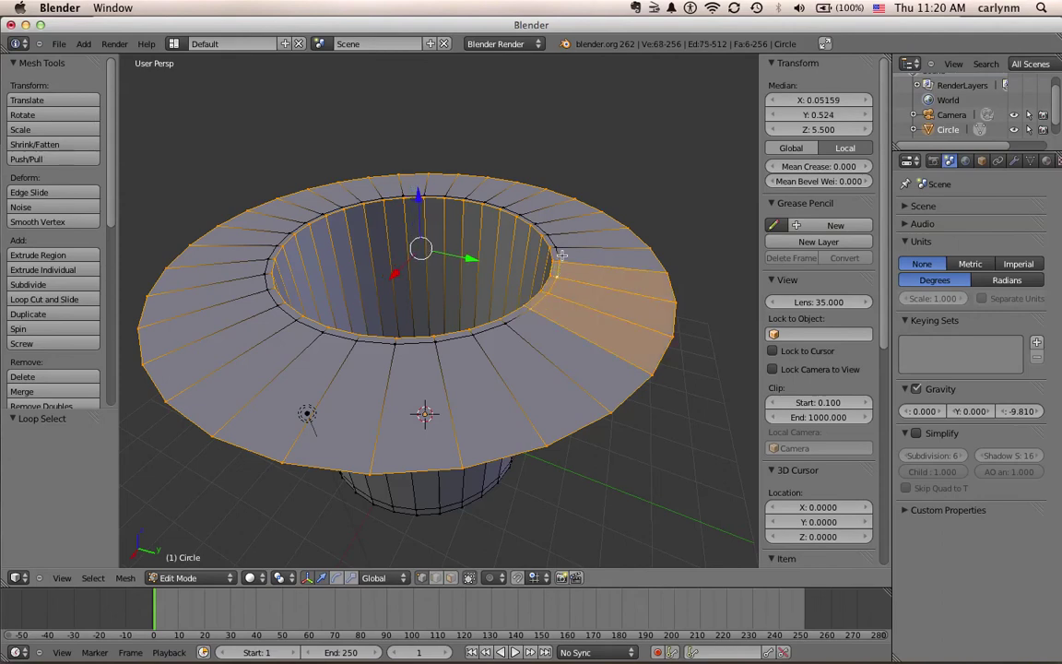
shift+right_click(554, 250)
shift+right_click(553, 243)
shift+right_click(543, 232)
shift+right_click(531, 222)
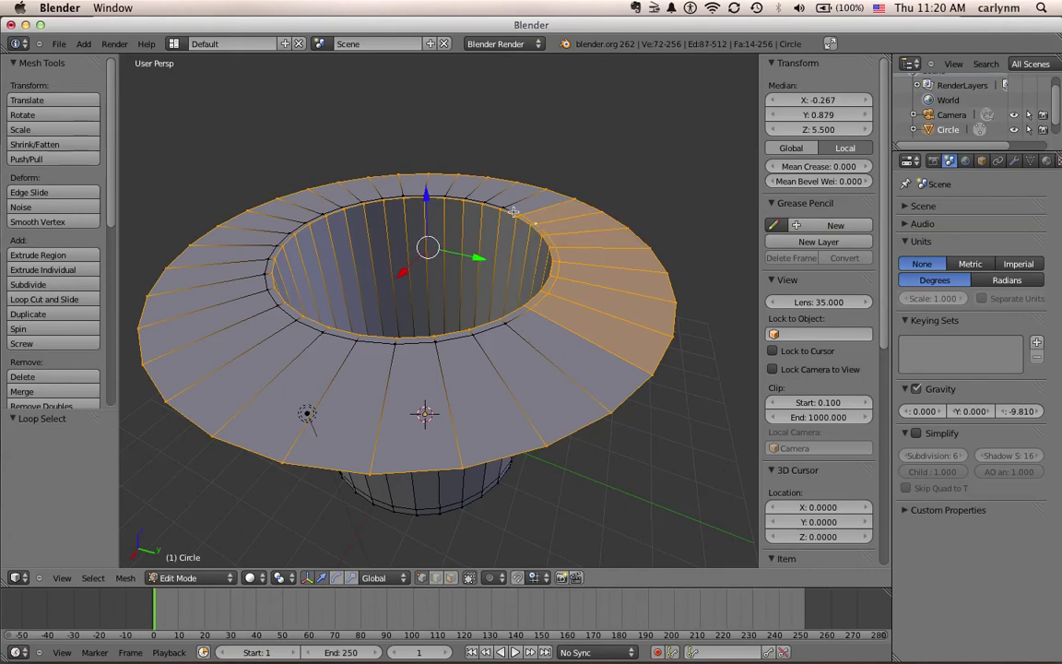
alt+shift+right_click(512, 213)
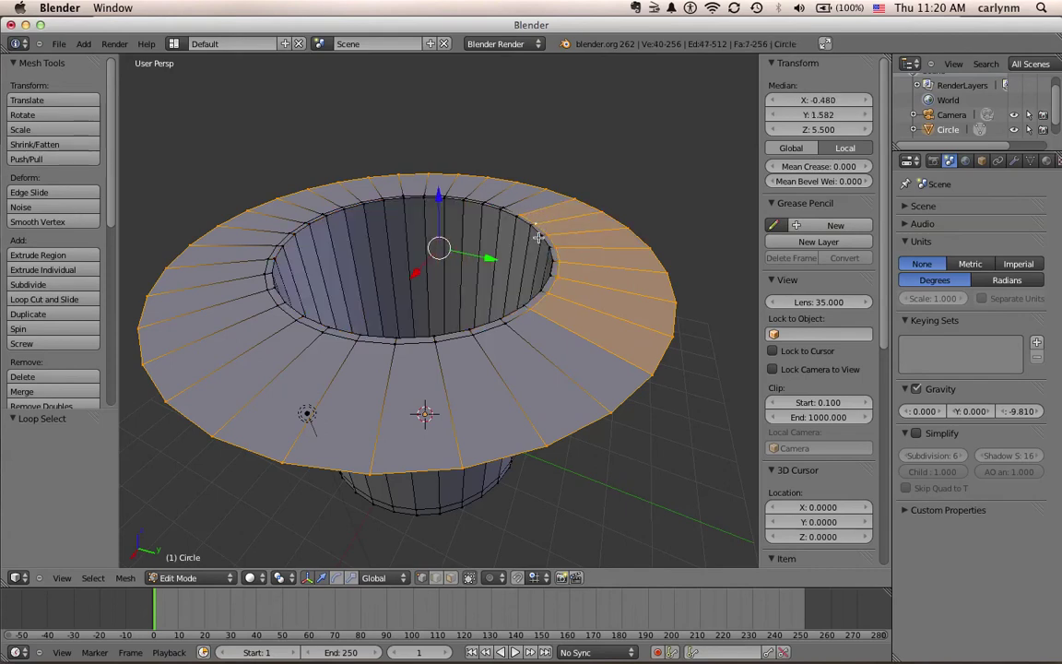
key(ctrl+z)
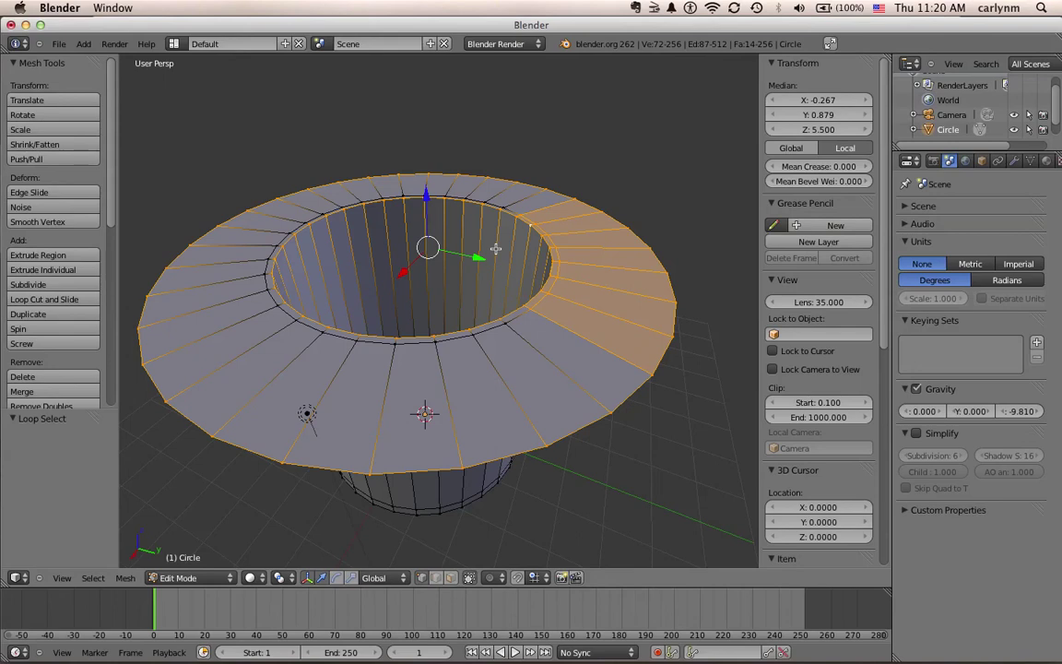
middle_drag(495, 249, 491, 327)
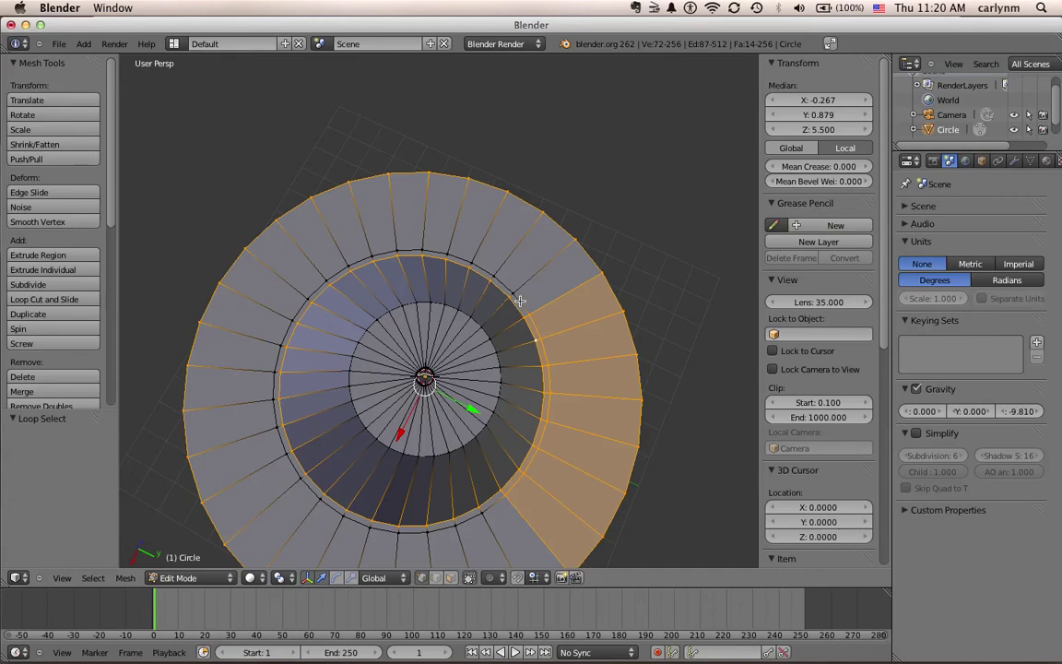
Add the brim faces across the top of the outer ring to the selection.
shift+click(518, 306)
shift+click(493, 275)
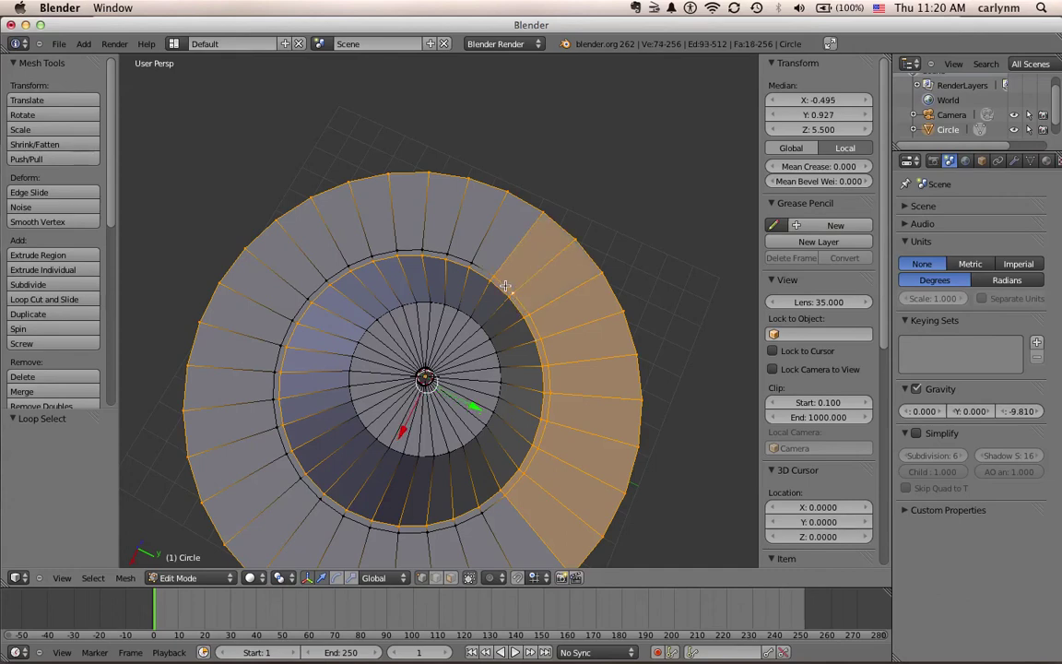
shift+click(460, 256)
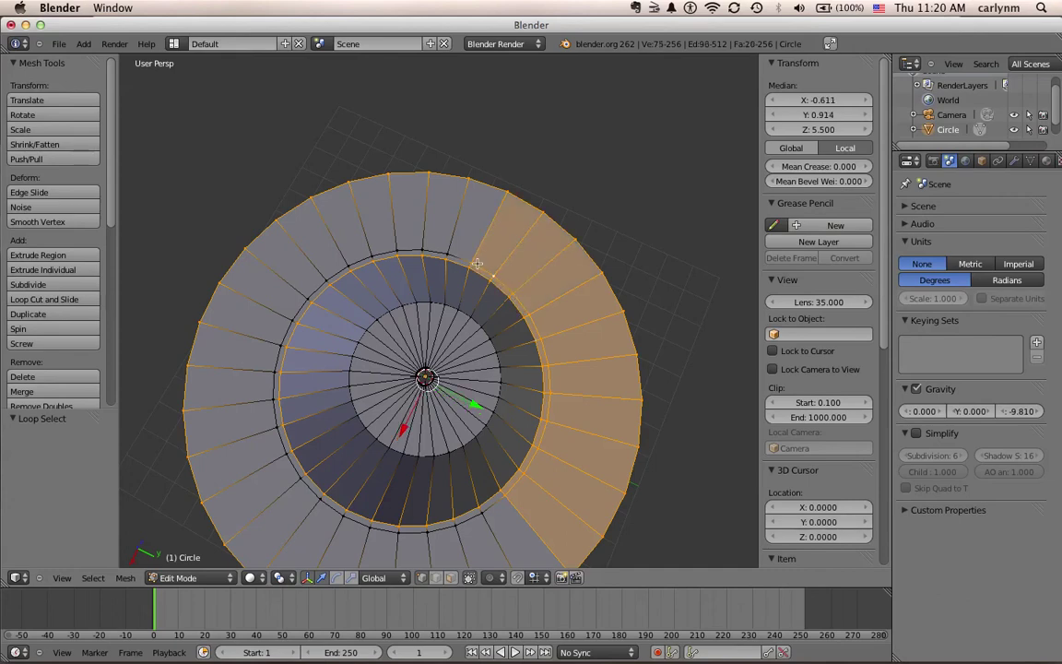
shift+right_click(430, 252)
shift+right_click(406, 250)
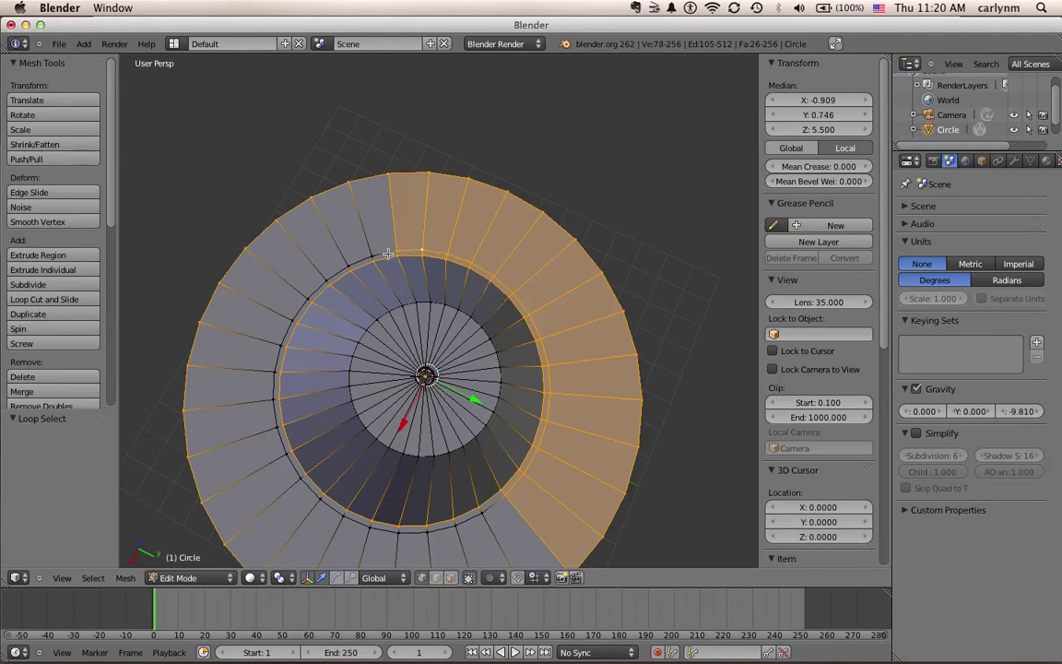
shift+right_click(351, 229)
shift+right_click(323, 235)
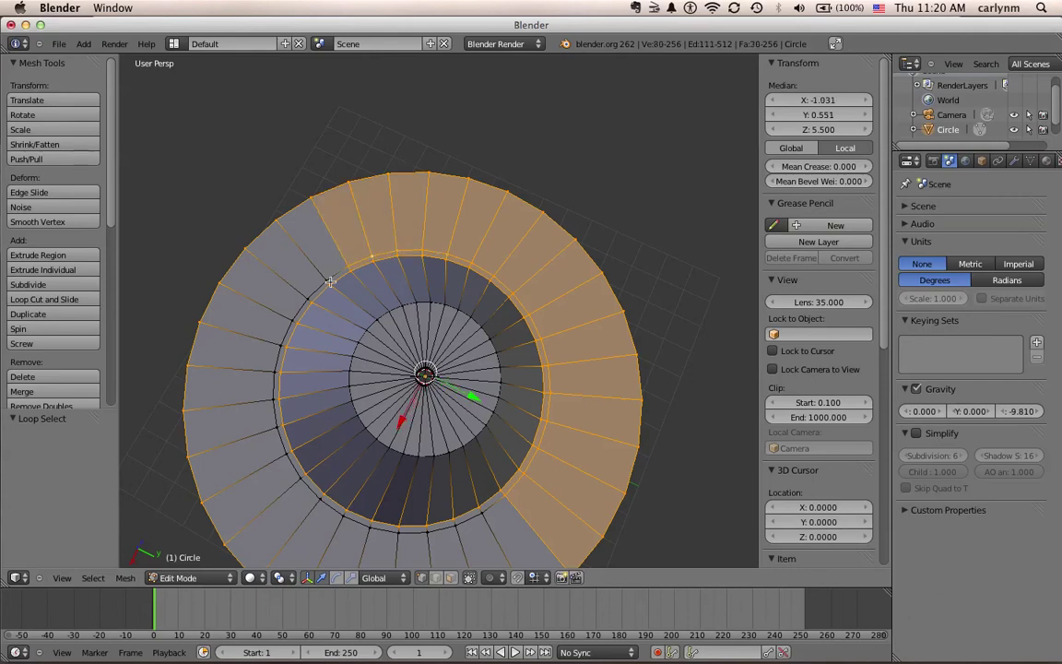
Extend the brim face selection around the left side toward the lower left.
shift+right_click(331, 277)
shift+right_click(317, 290)
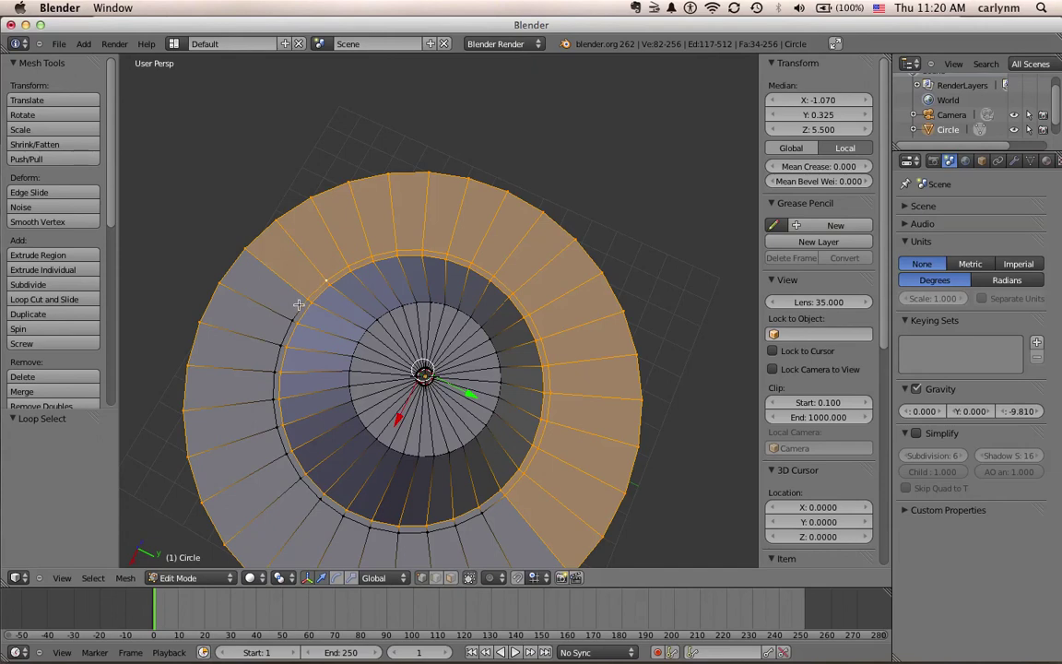
shift+right_click(296, 313)
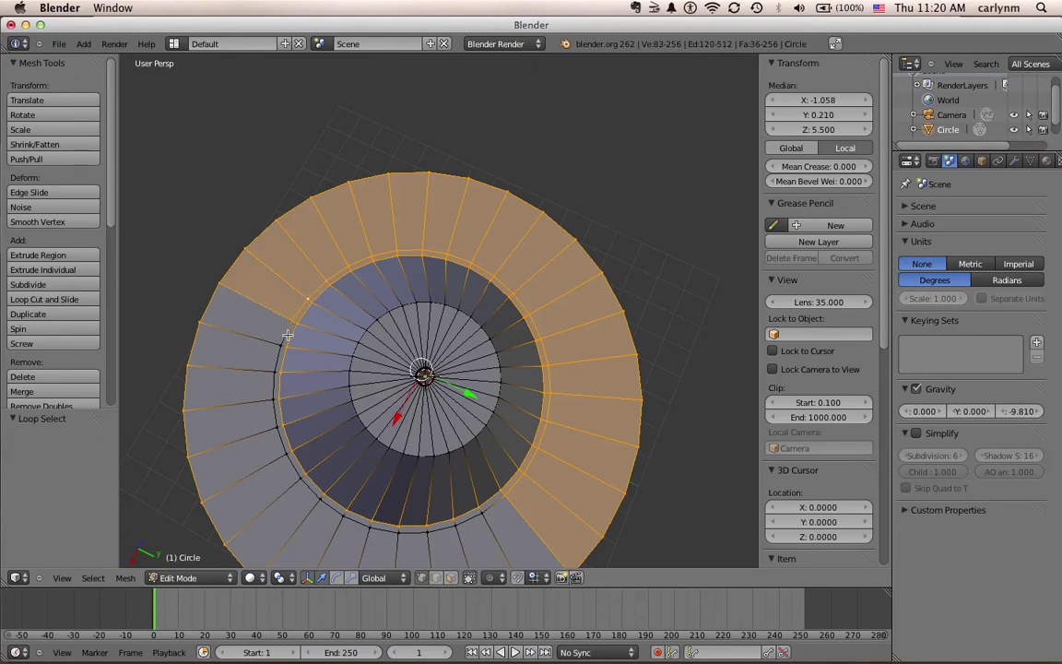
shift+right_click(261, 300)
shift+right_click(247, 343)
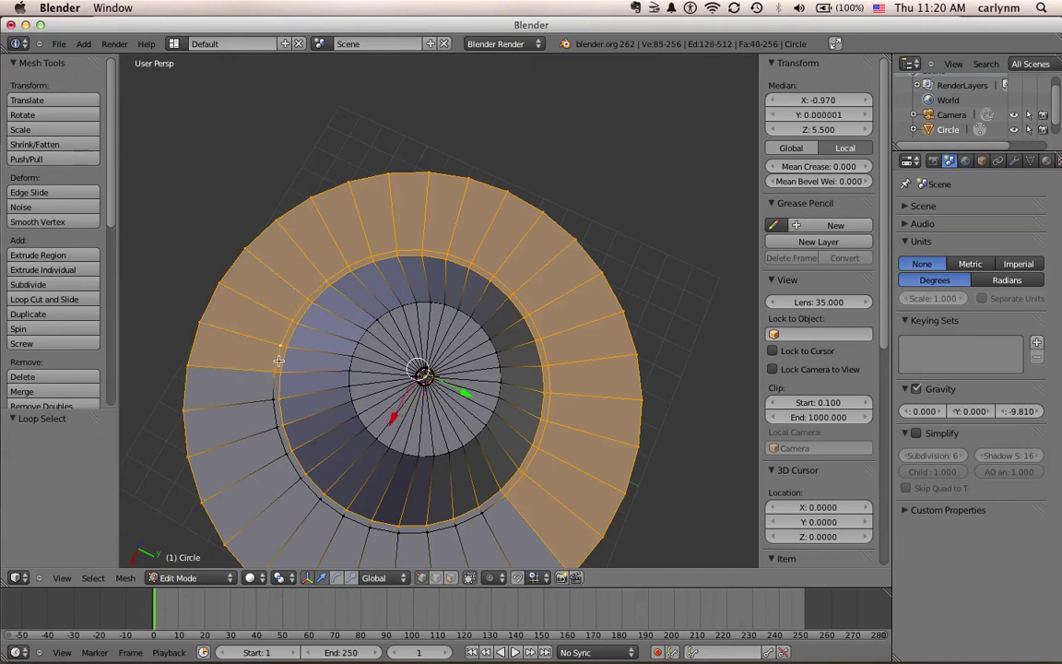
shift+right_click(244, 369)
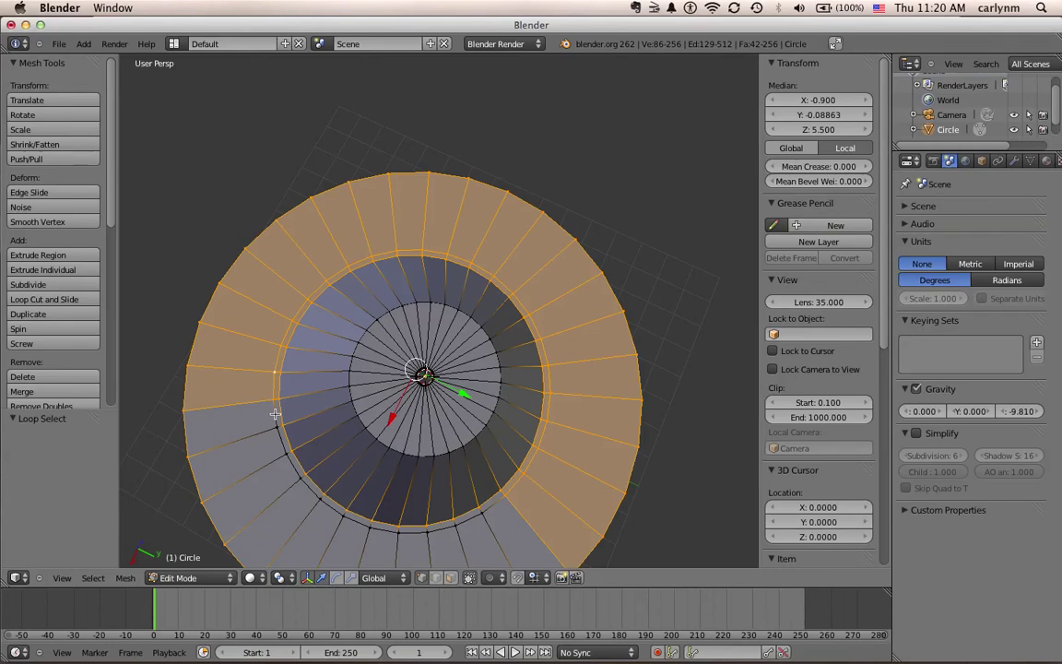
shift+right_click(279, 429)
shift+right_click(287, 447)
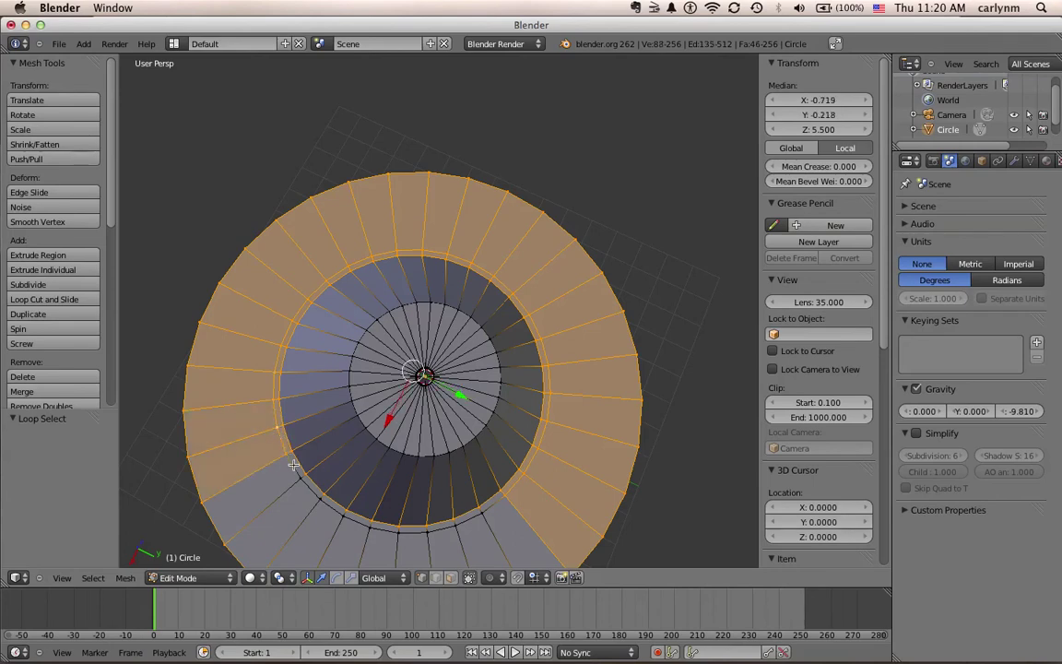
shift+right_click(297, 466)
Finish selecting the outer brim ring along the bottom edge, then view the hat side-on.
shift+right_click(306, 484)
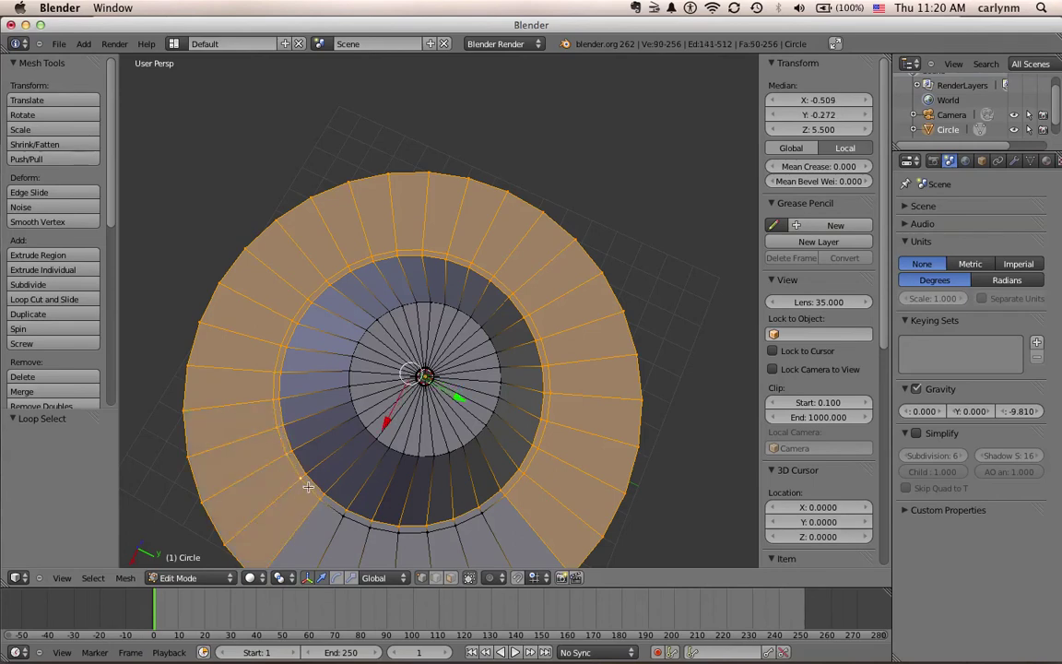
shift+right_click(349, 514)
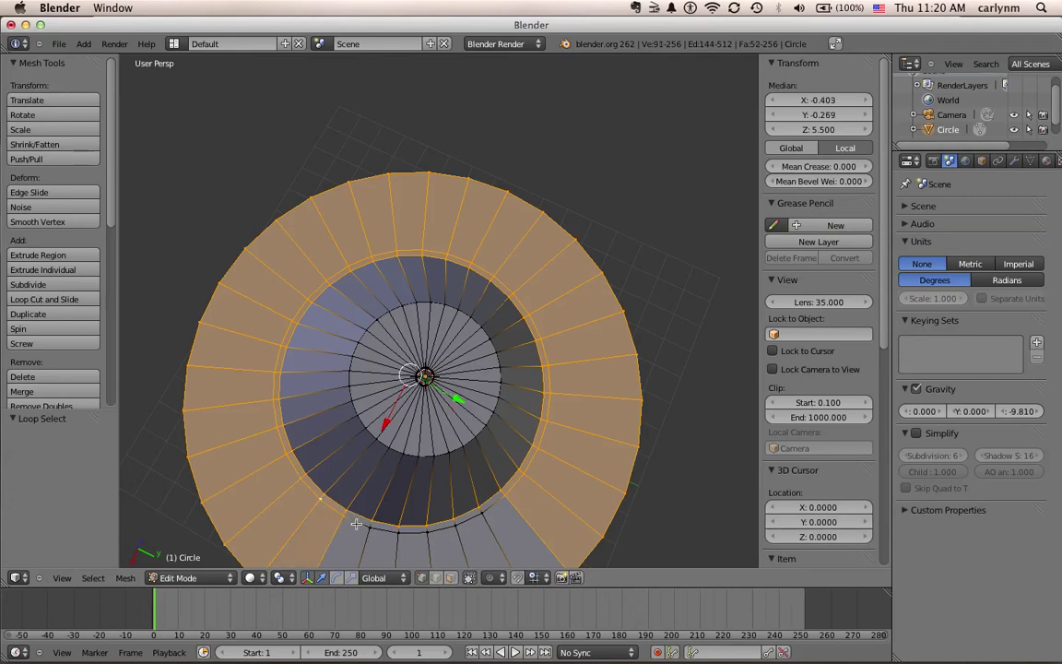
shift+right_click(371, 523)
shift+right_click(390, 532)
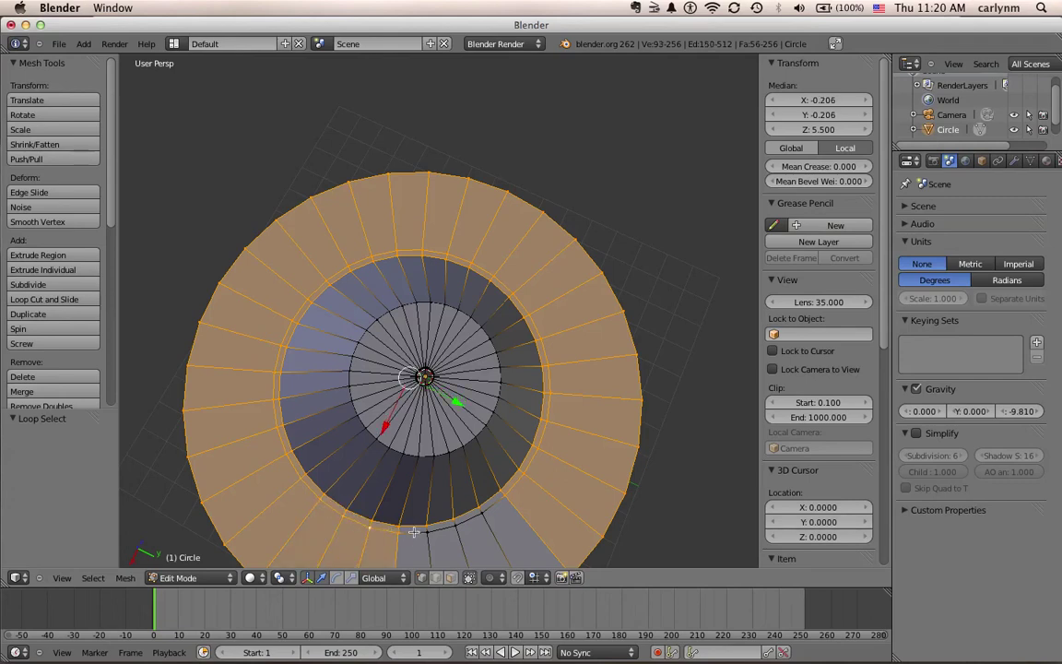
shift+right_click(413, 529)
shift+right_click(442, 525)
shift+right_click(461, 521)
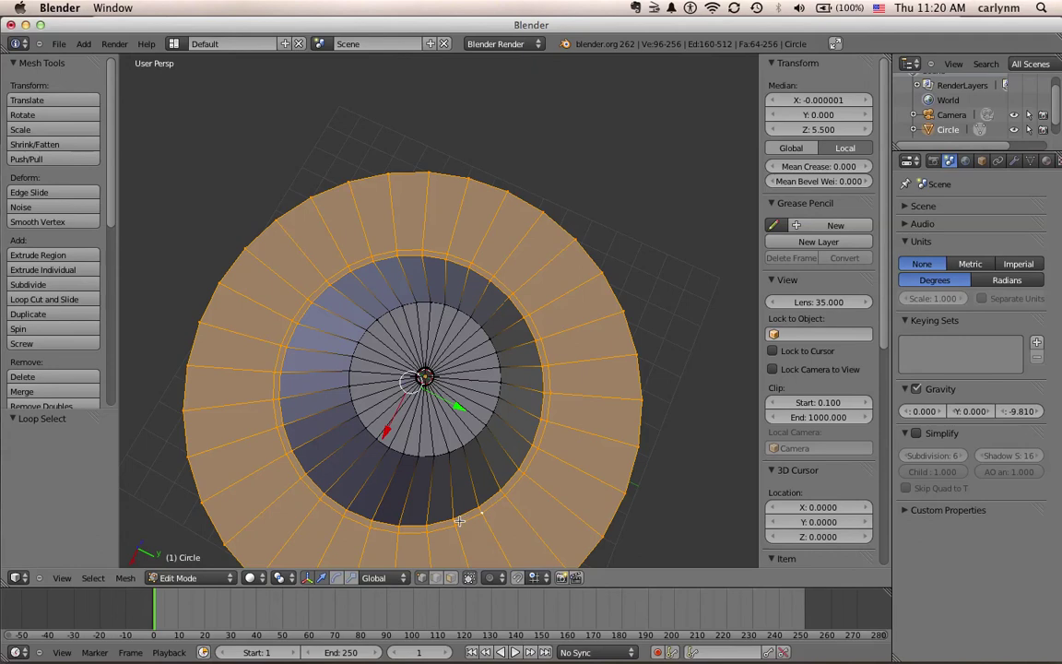
middle_drag(441, 442, 441, 348)
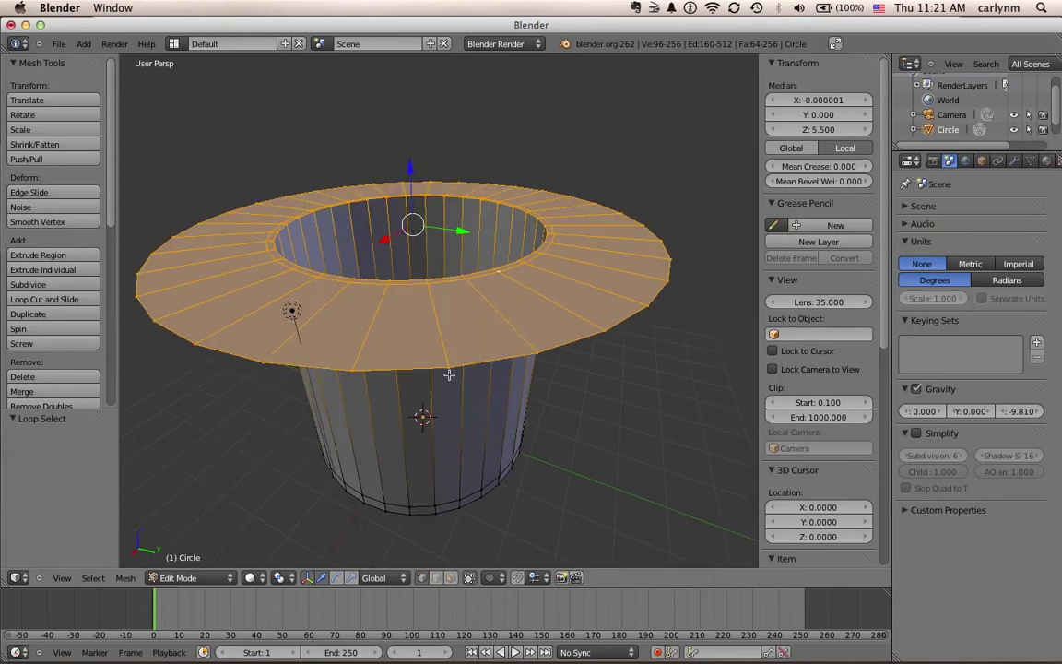
Extrude the selected brim faces and set their Median Z to 5.5.
key(e)
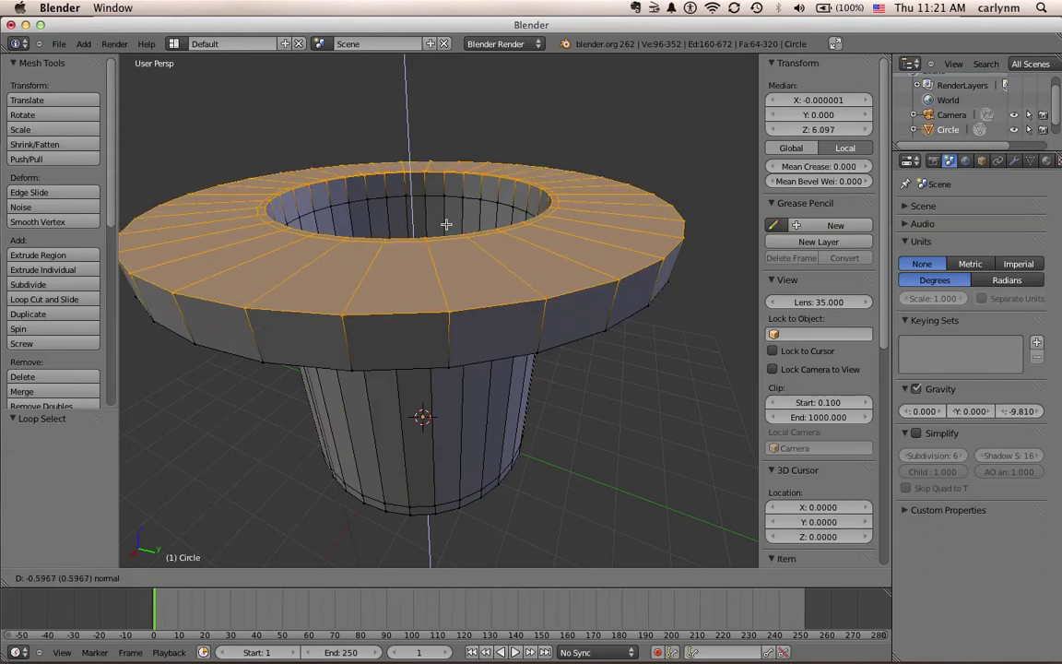
click(810, 129)
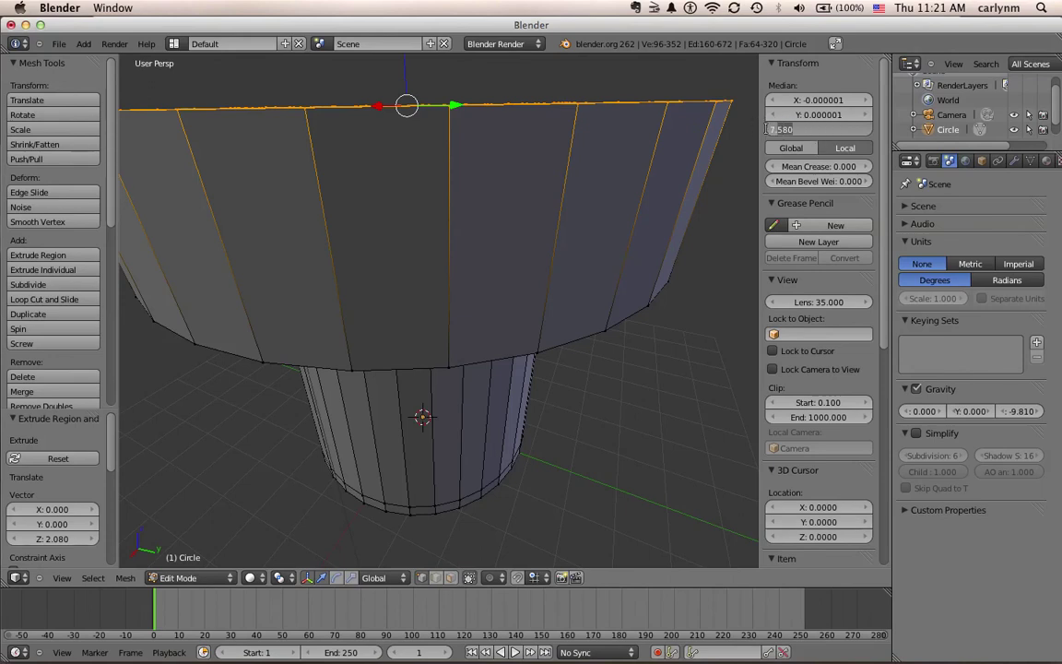
key(BackSpace)
text(5.5)
key(Return)
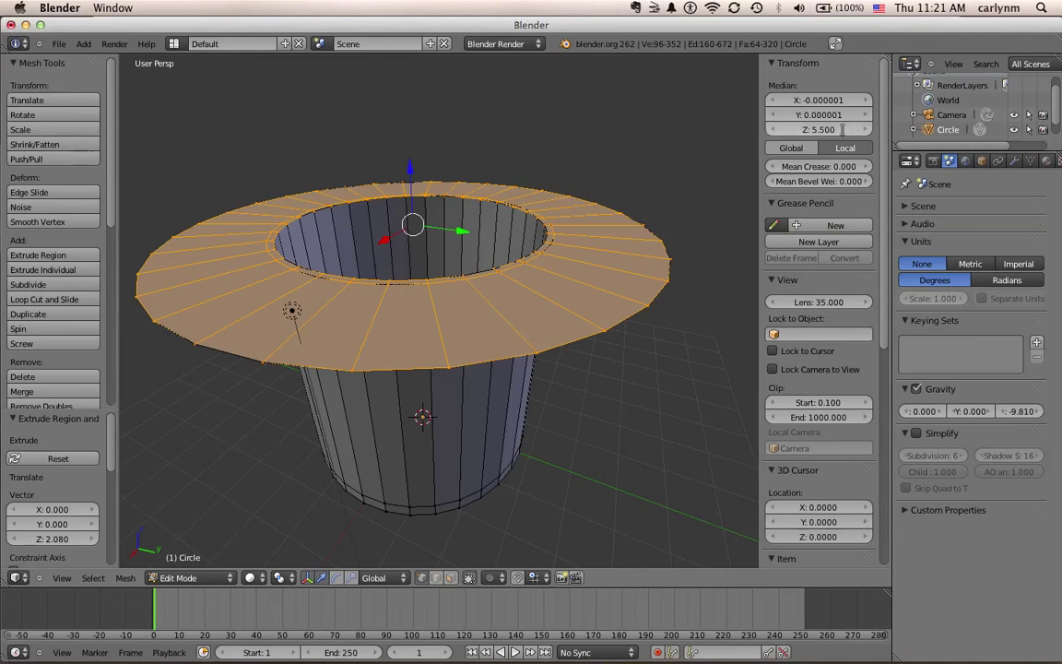
Raise the extruded brim faces to Median Z 5.8, then undo that height change.
drag(842, 130, 769, 129)
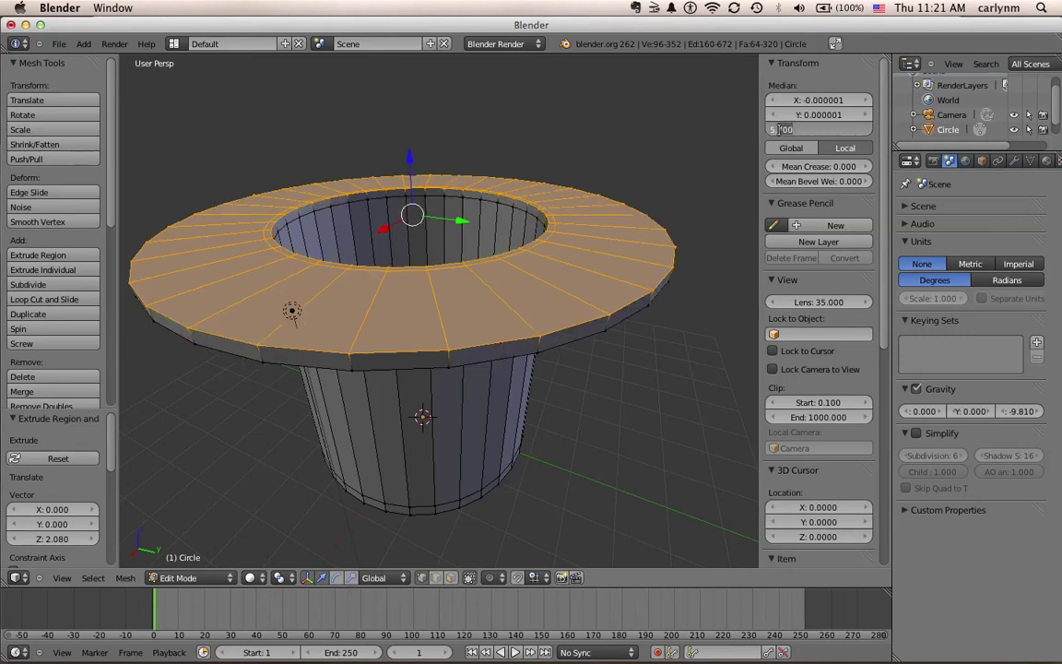
key(BackSpace)
key(BackSpace)
text(8)
key(Return)
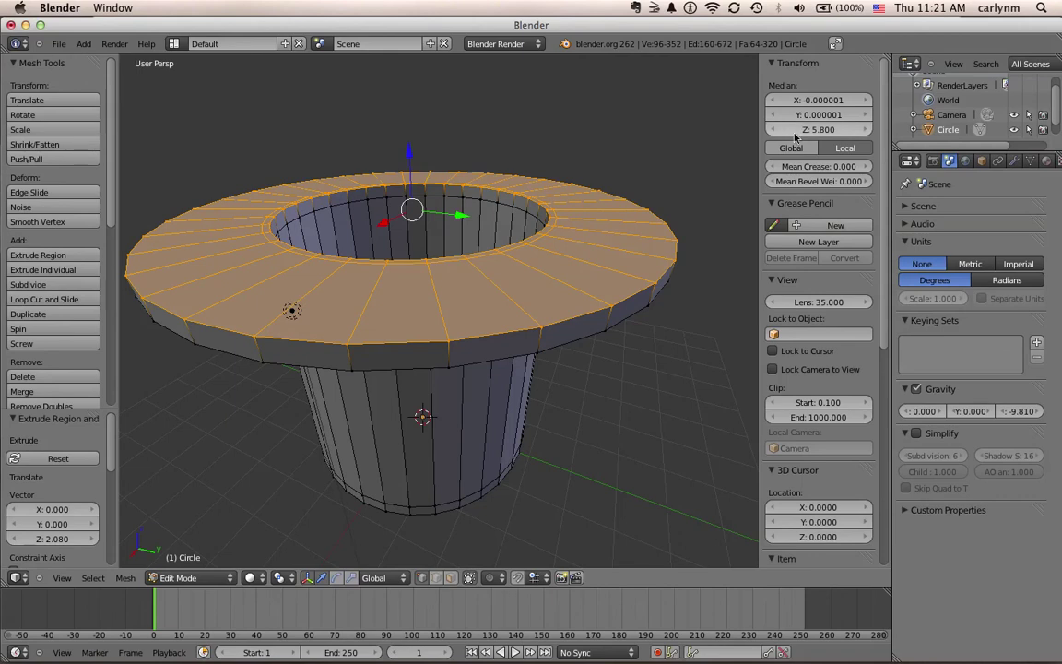
mouse_move(631, 374)
middle_down()
mouse_move(628, 297)
mouse_move(636, 373)
middle_up()
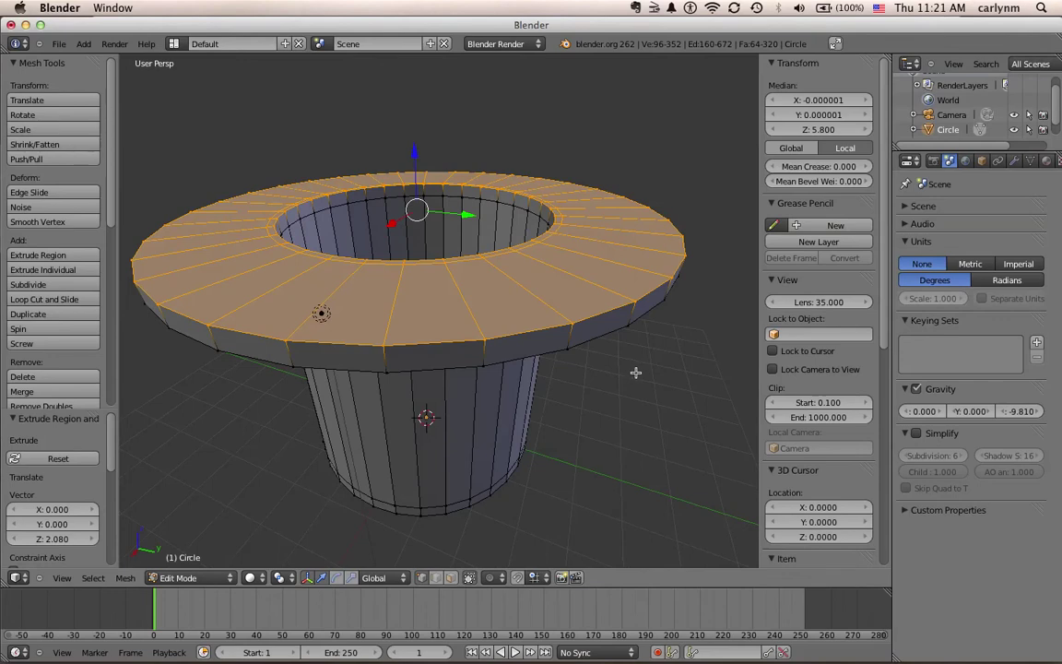
key(ctrl+z)
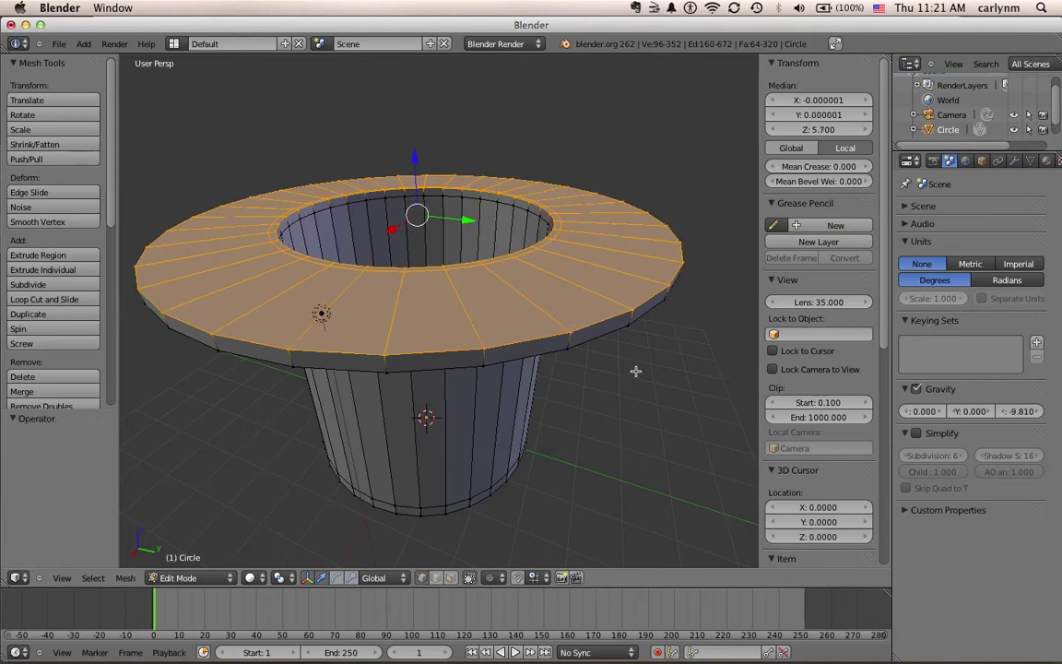
Undo back to the flat brim at Median Z 5.5 and discard a trial duplicated ring.
key(ctrl+z)
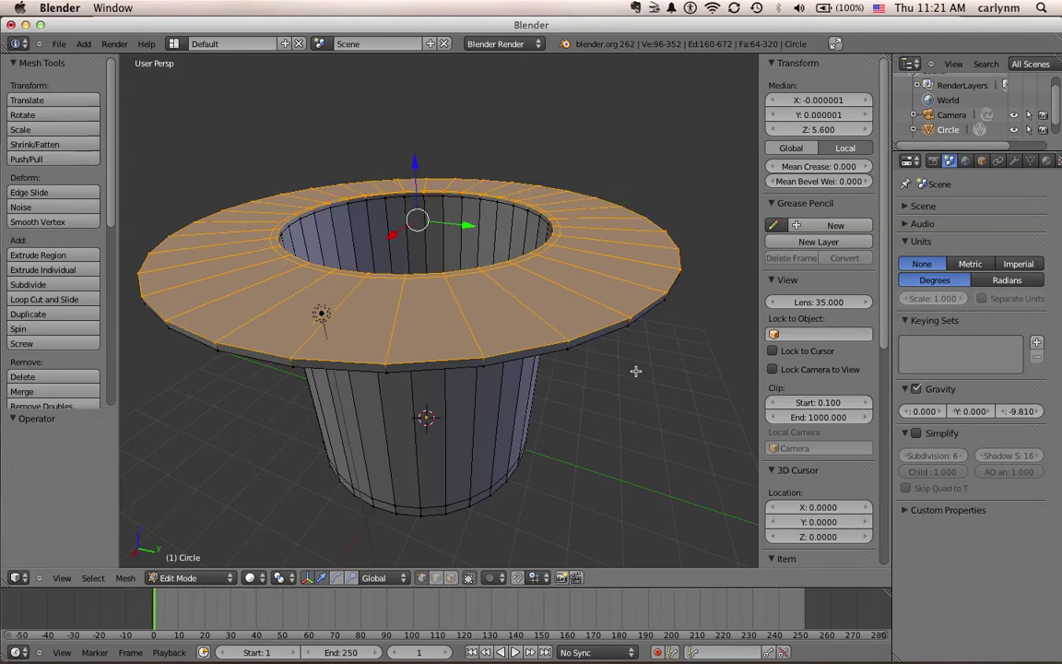
key(ctrl+z)
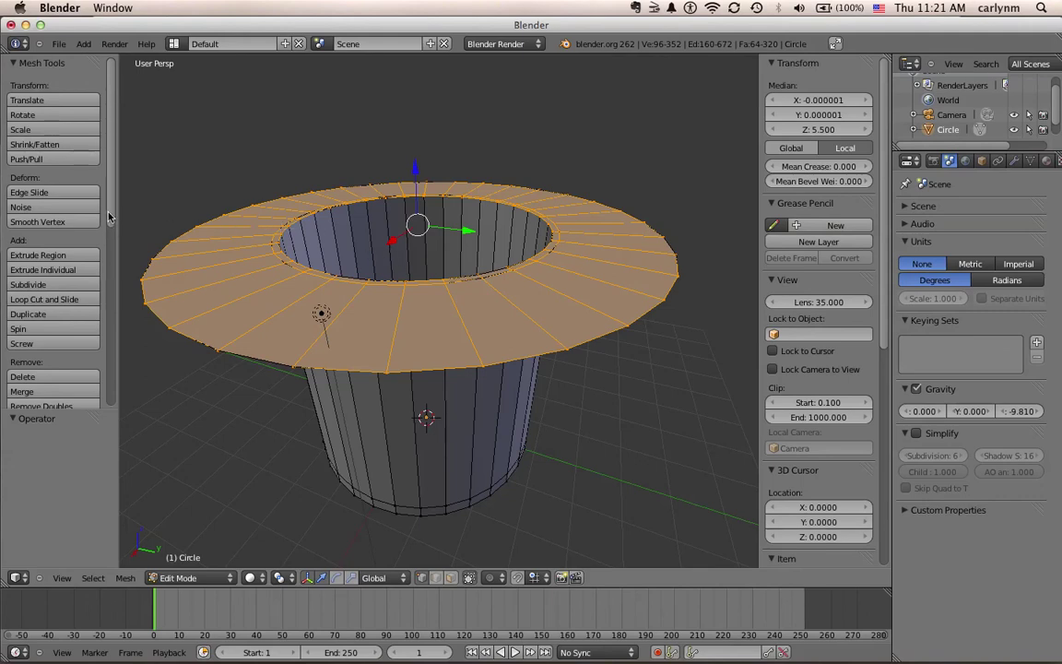
scroll(107, 208, down, 3)
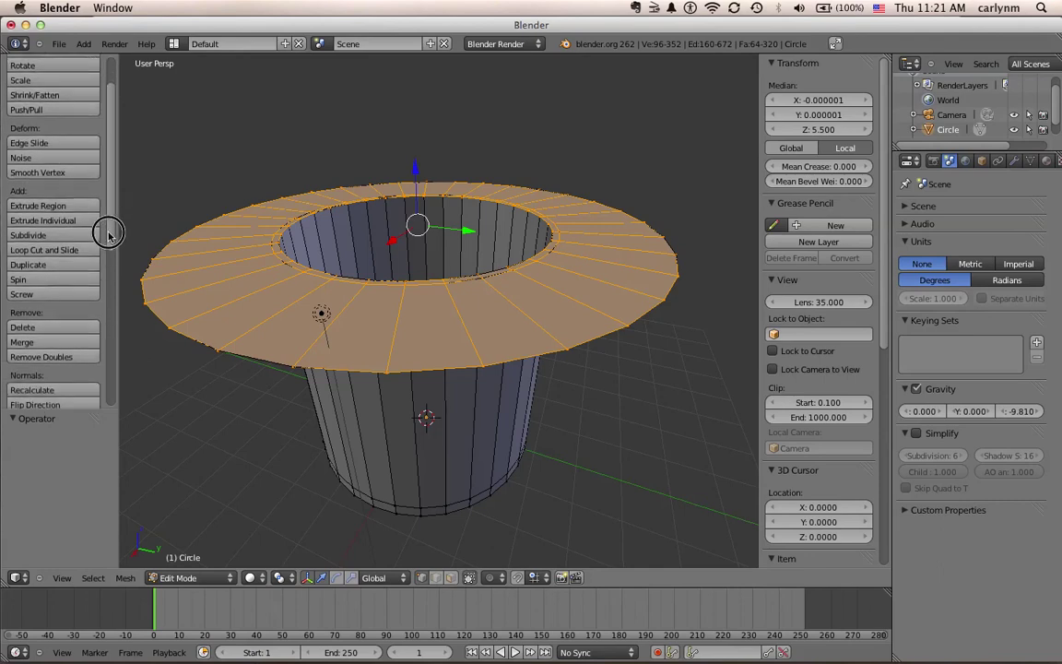
click(54, 266)
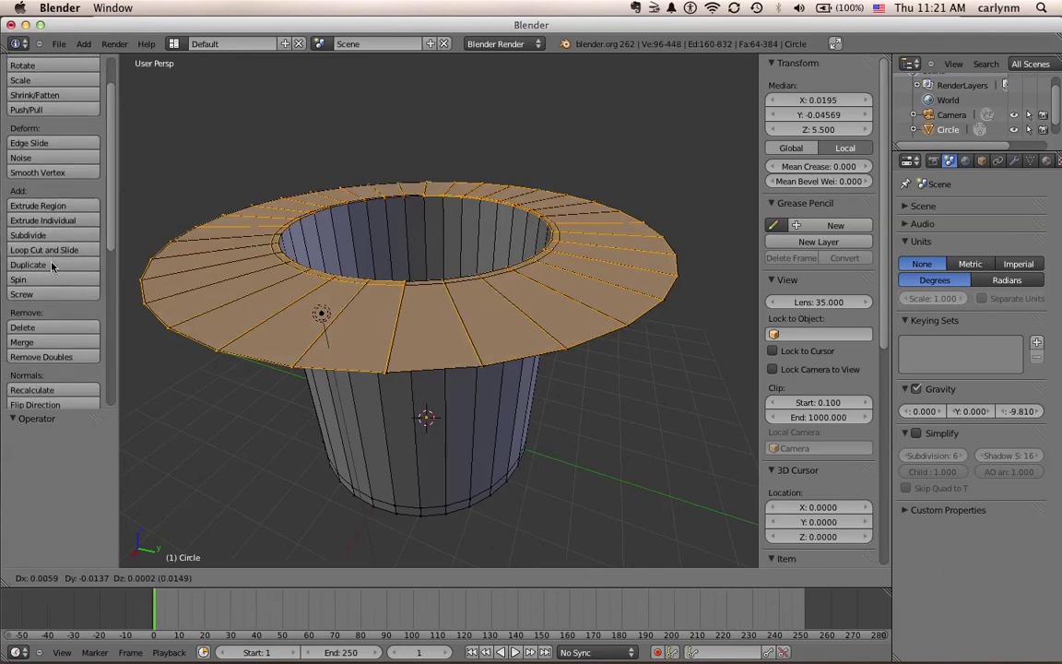
mouse_move(83, 231)
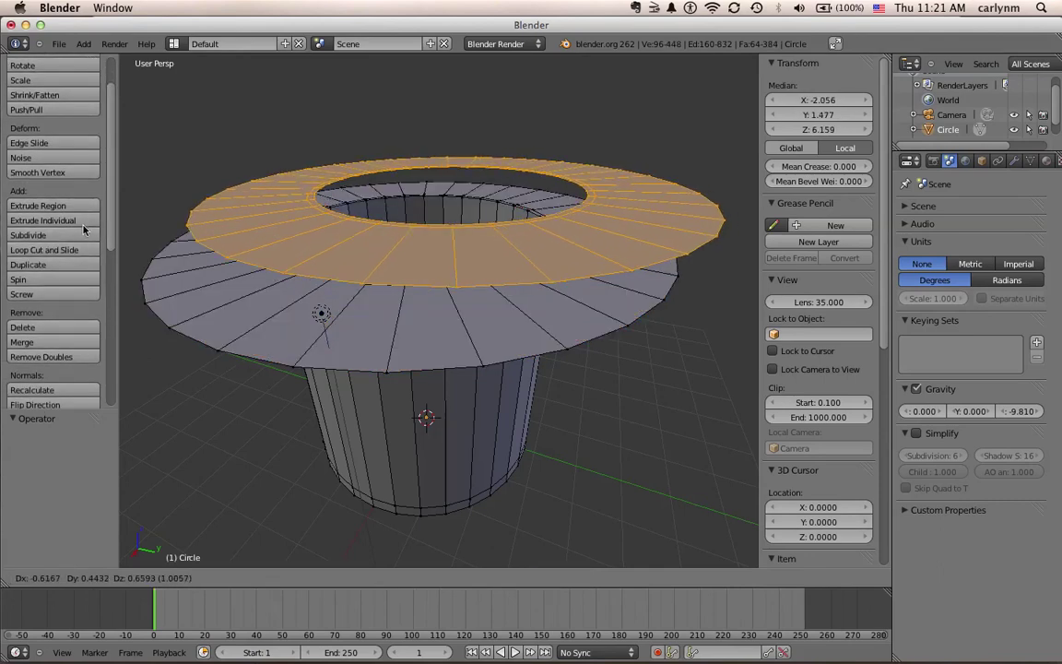
click(137, 198)
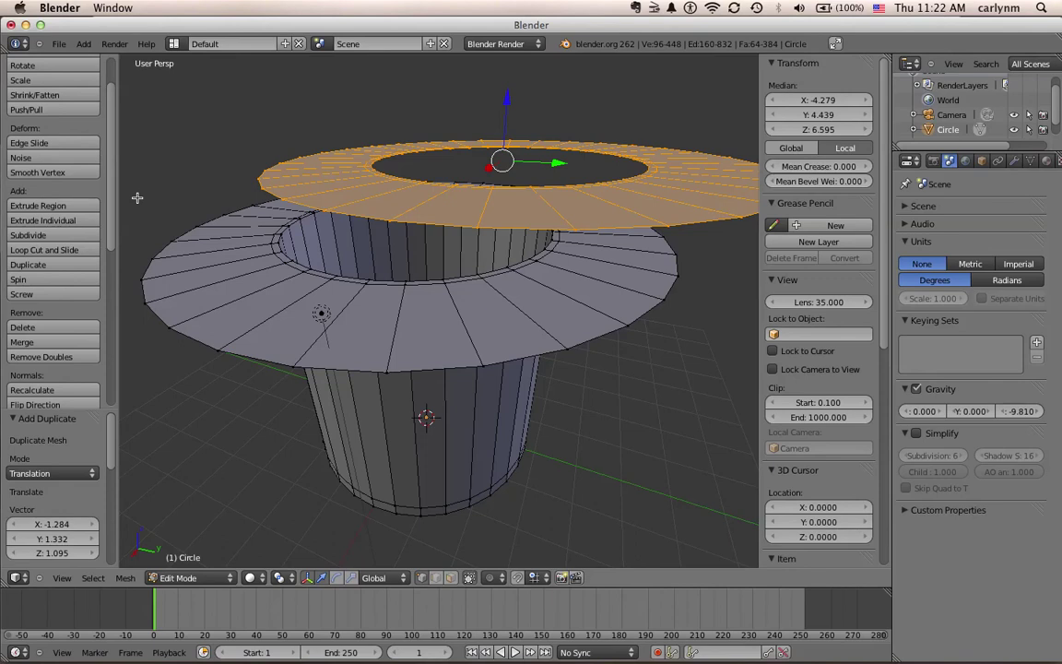
key(ctrl+z)
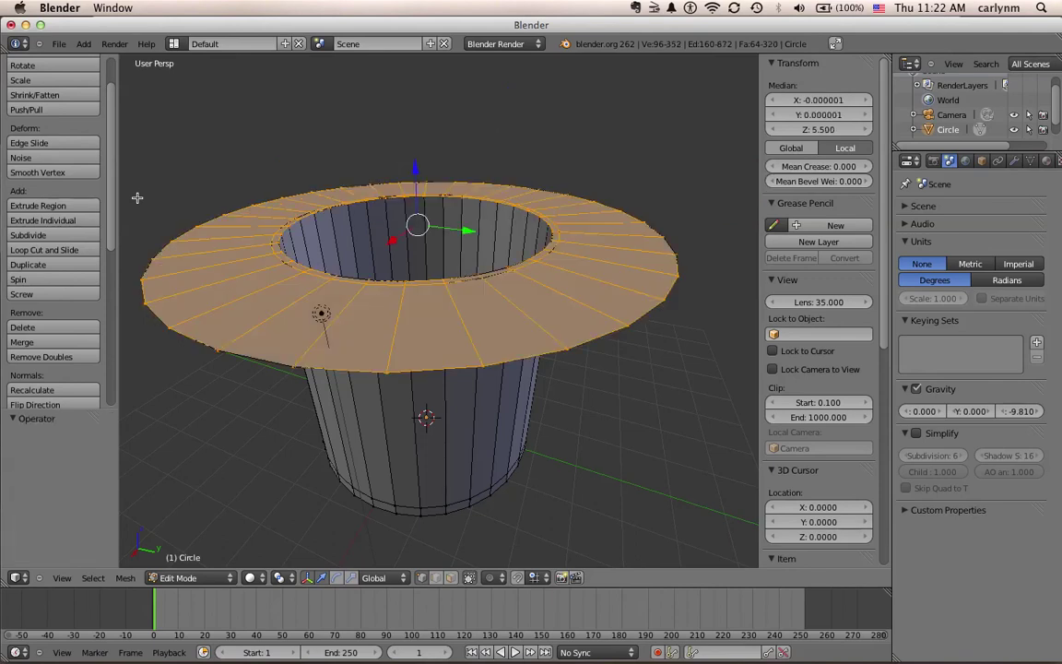
Extrude the brim ring again, placing it at Median Z 5.5.
key(e)
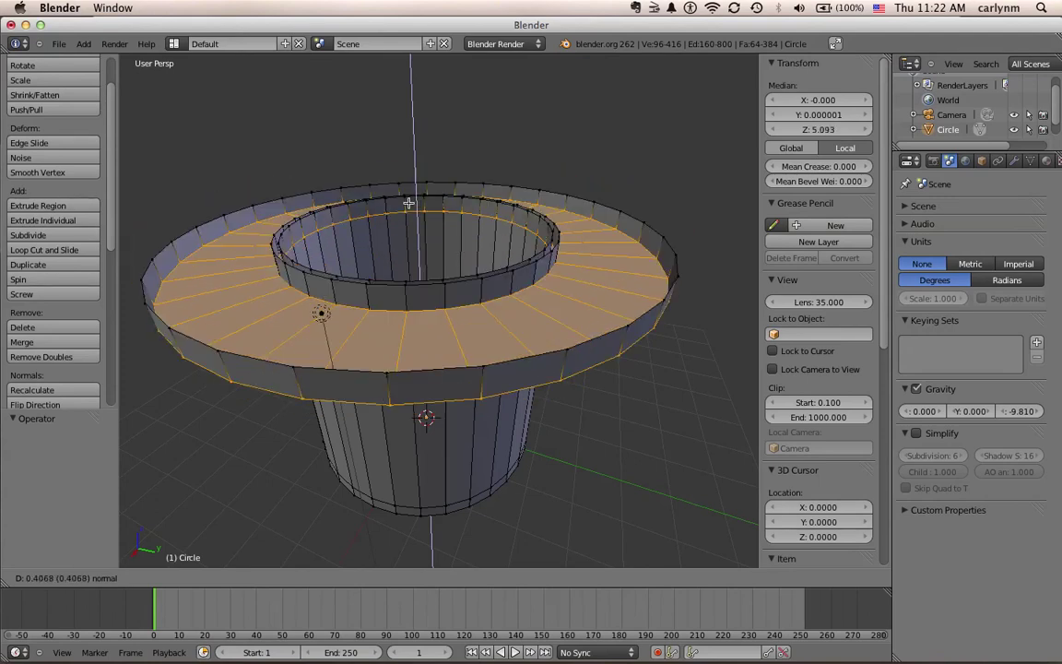
click(806, 130)
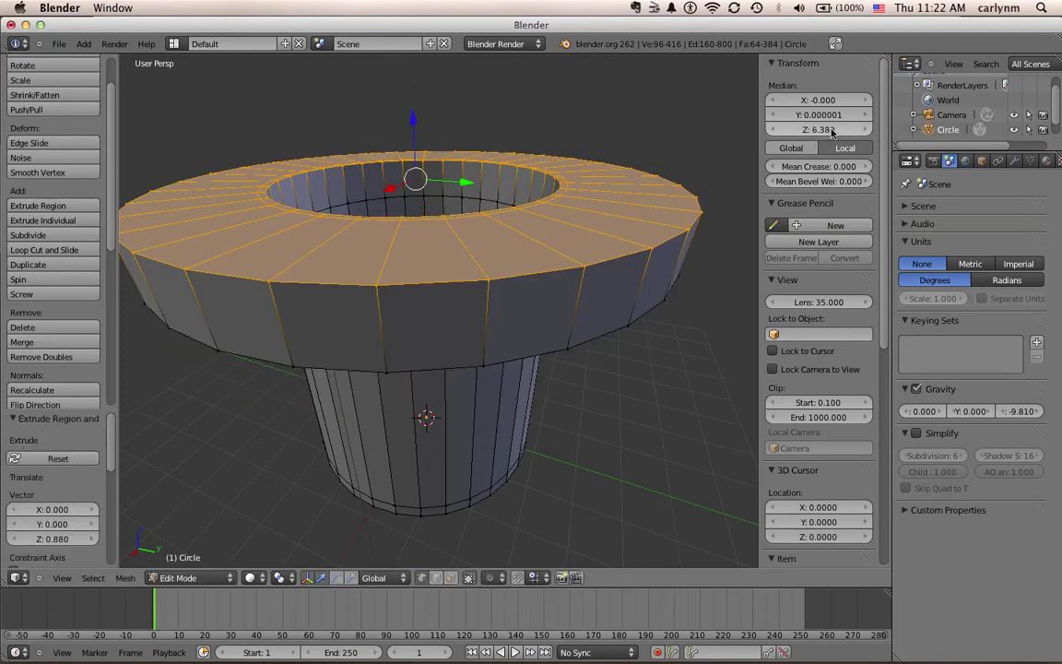
text(5.5)
key(Return)
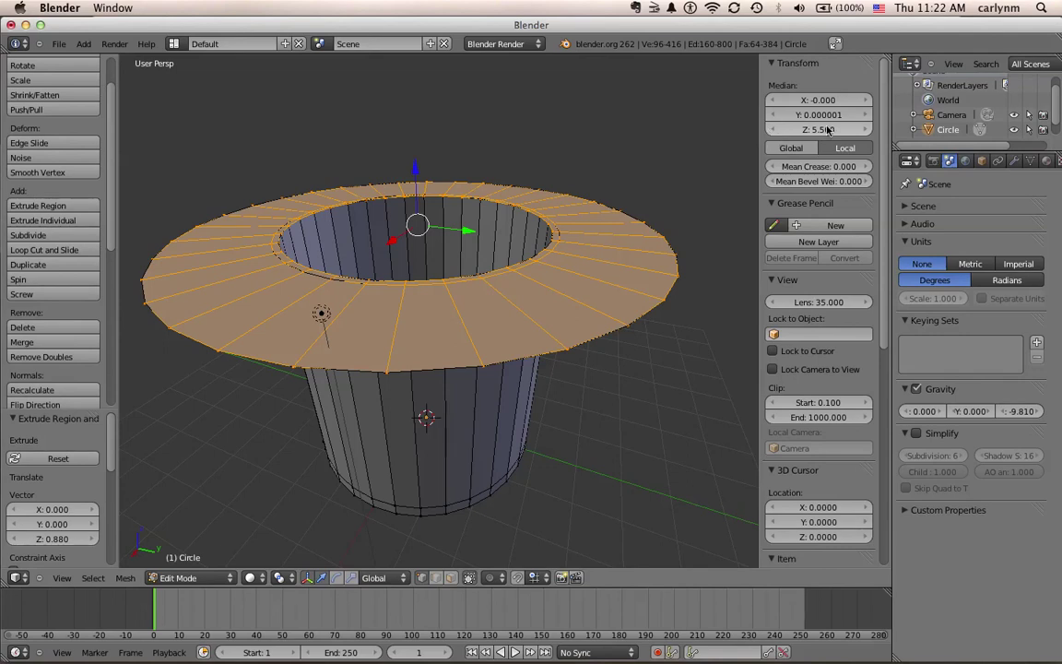
Raise the extruded ring's Median Z to 5.8 for brim thickness.
click(769, 130)
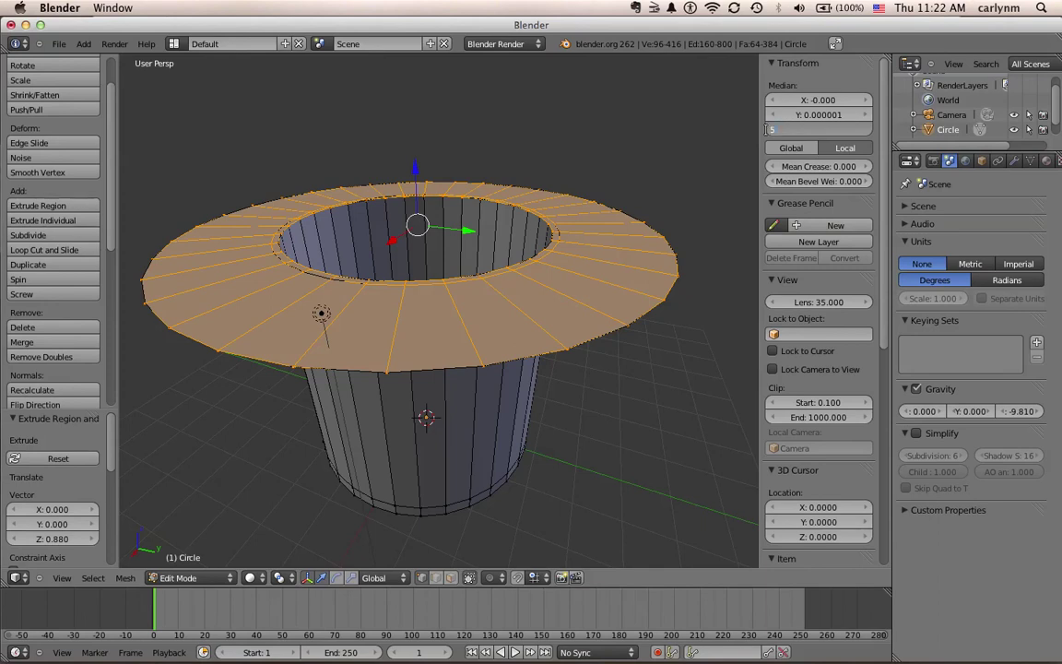
text(5.8)
key(Return)
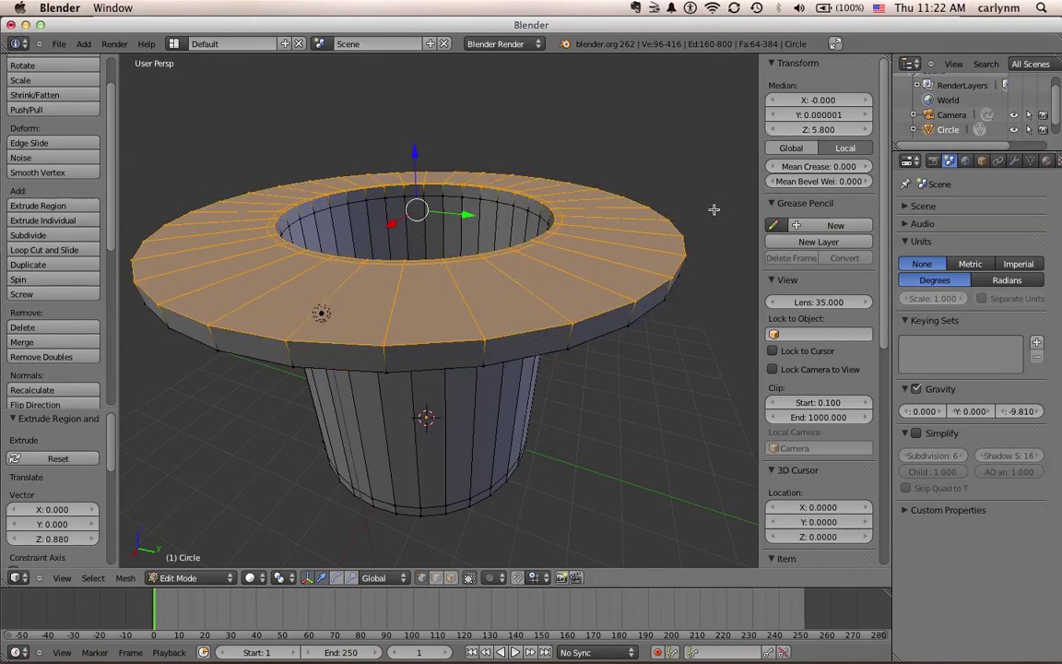
middle_drag(607, 223, 672, 213)
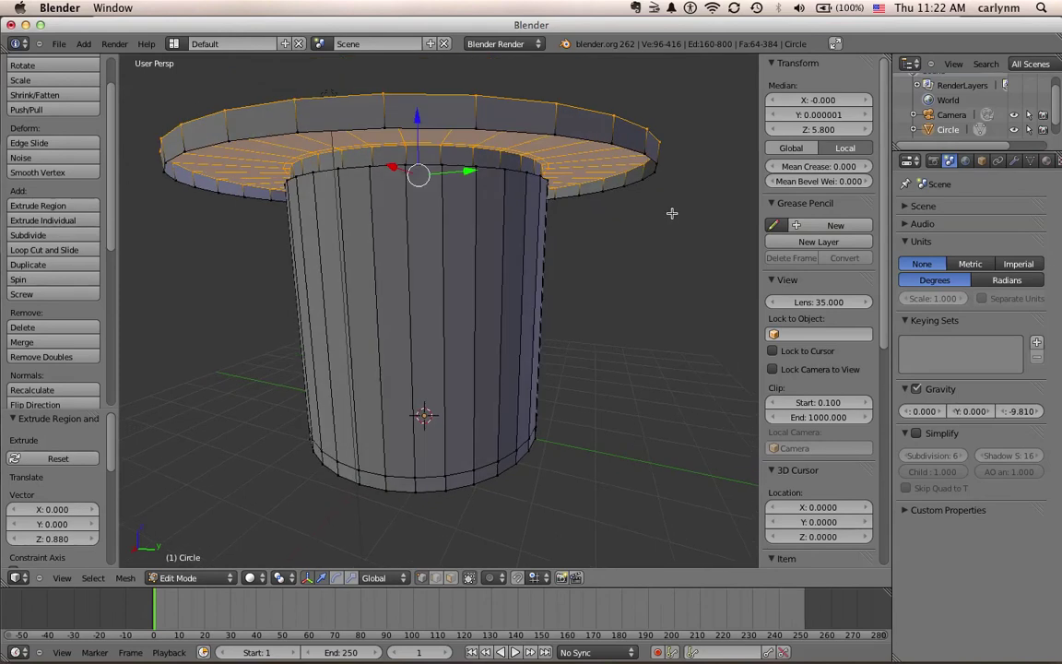
mouse_move(672, 213)
middle_down()
mouse_move(671, 196)
mouse_move(671, 219)
middle_up()
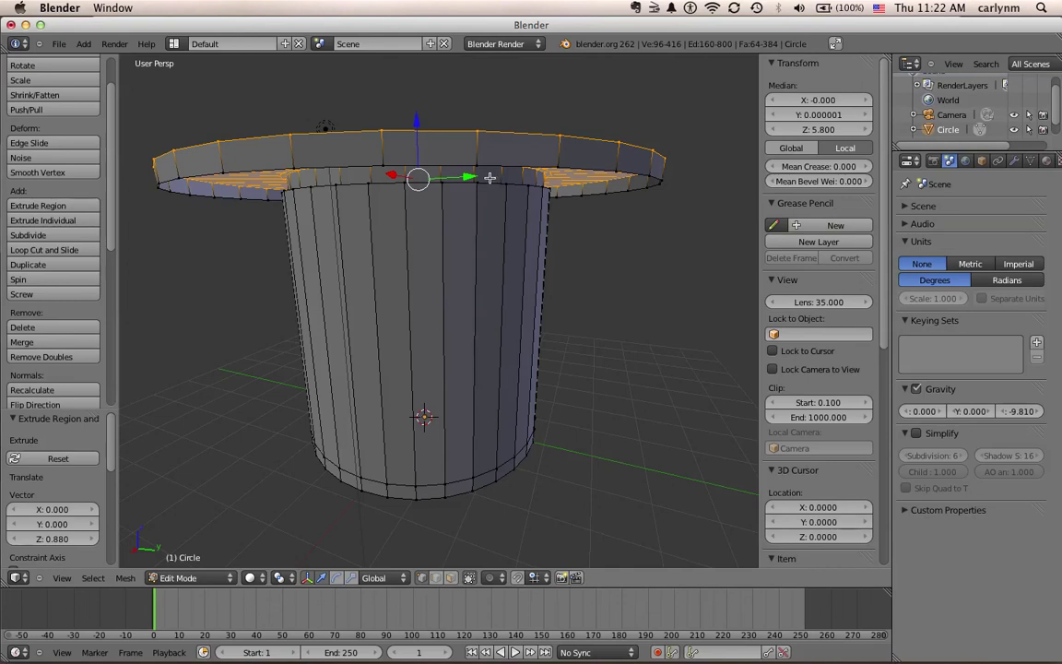
Fill one gap under the brim with a face from its four corner vertices.
right_click(442, 184)
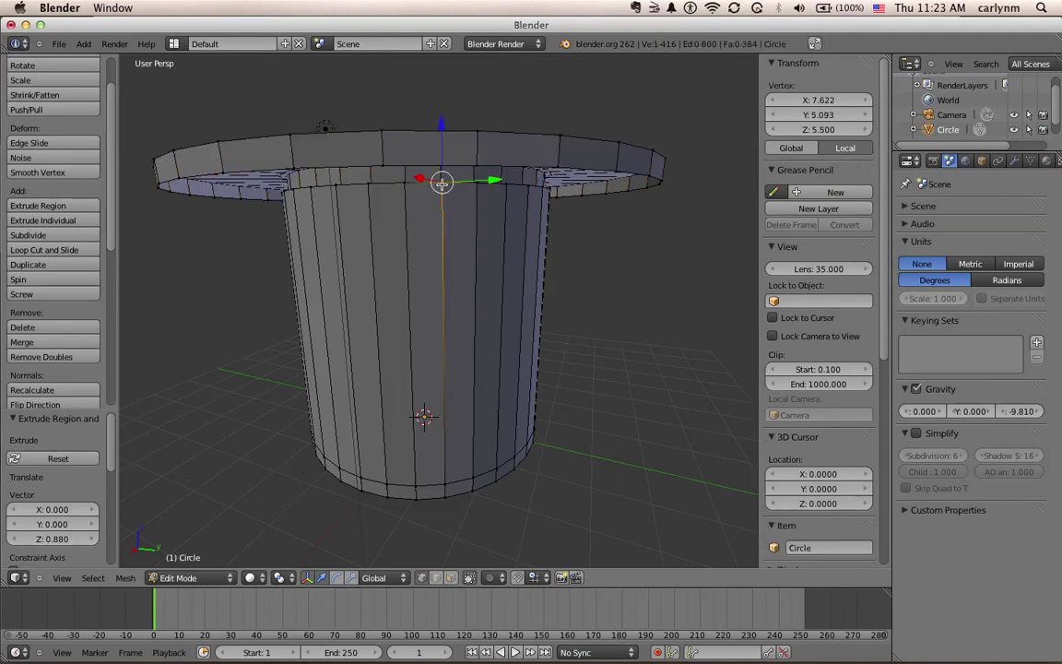
key(a)
right_click(442, 182)
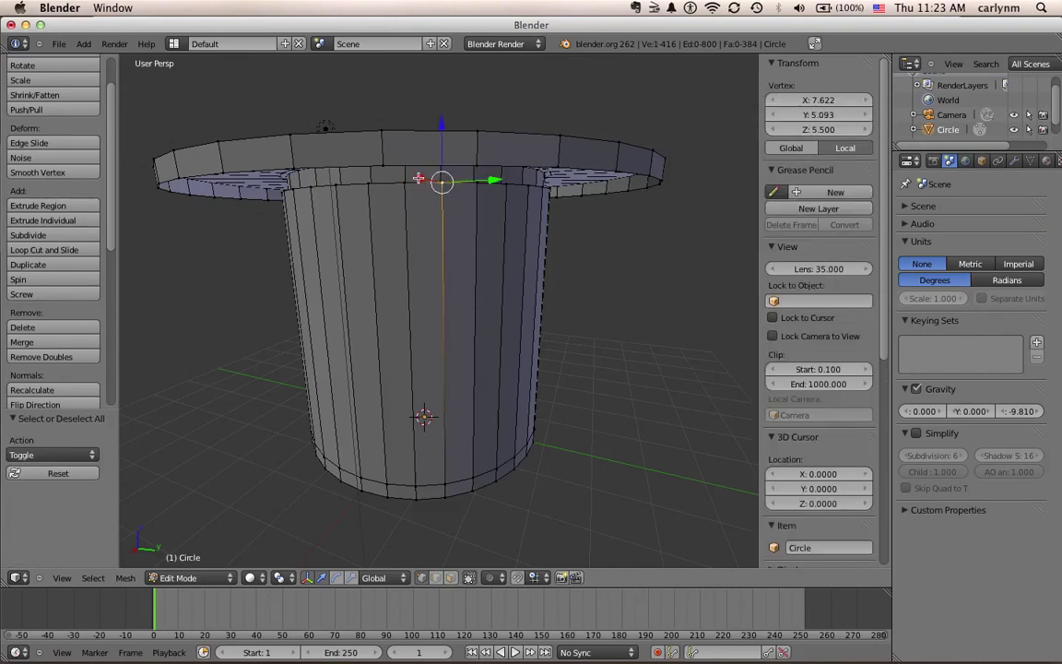
shift+right_click(405, 183)
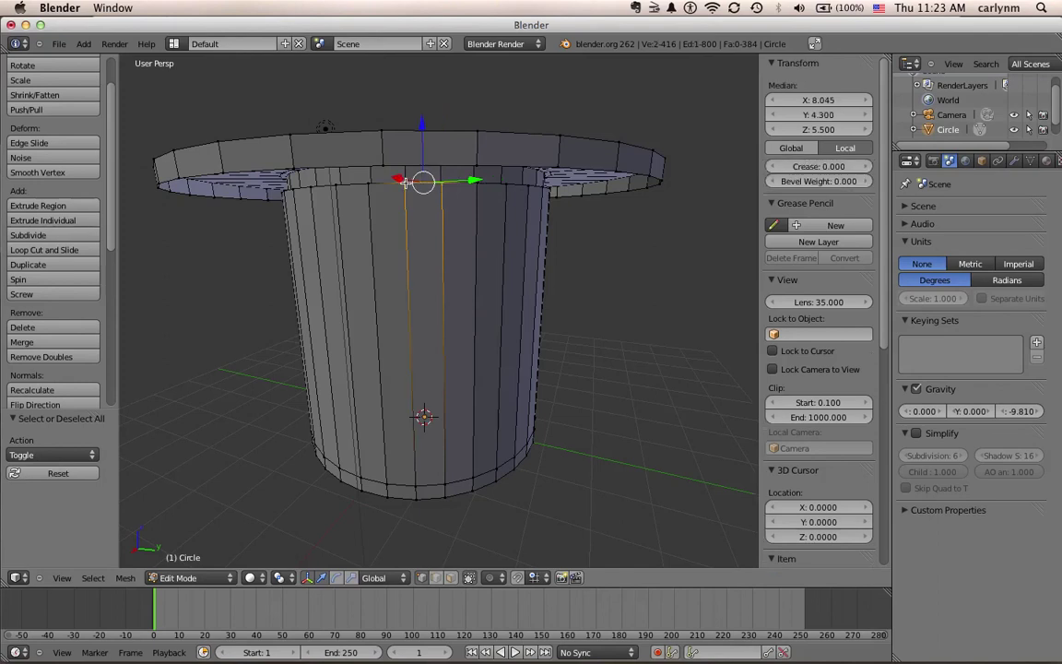
shift+right_click(476, 165)
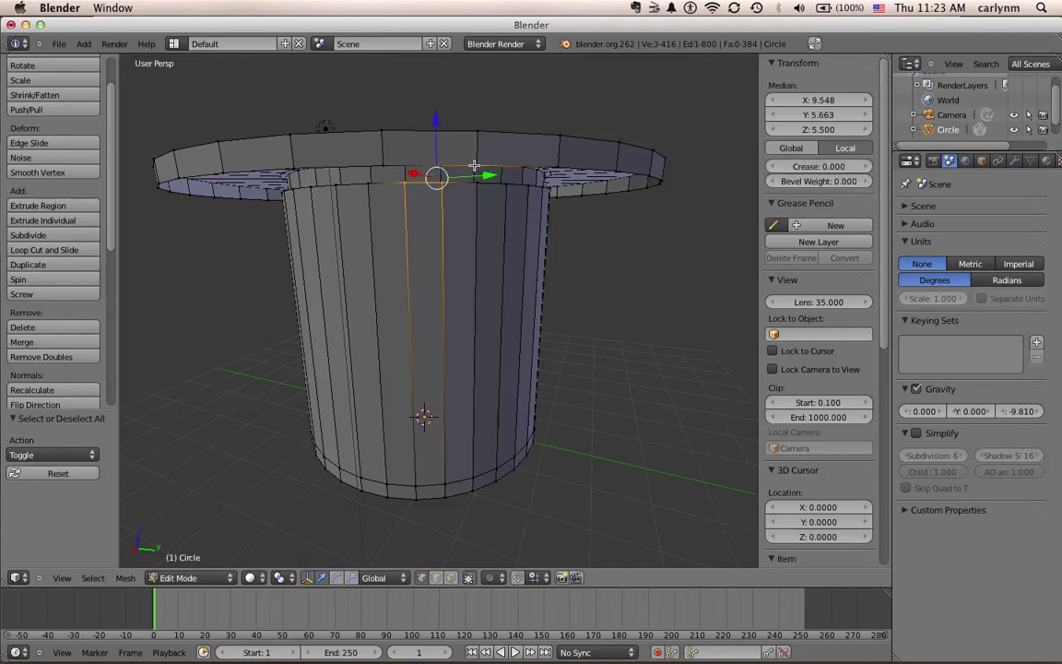
shift+right_click(383, 165)
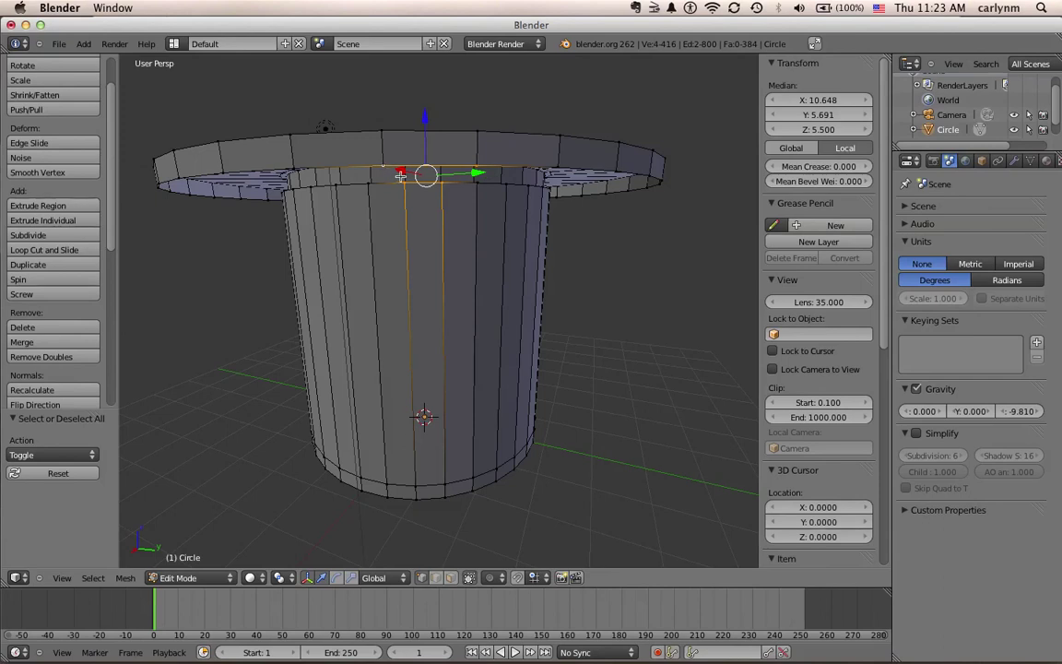
key(f)
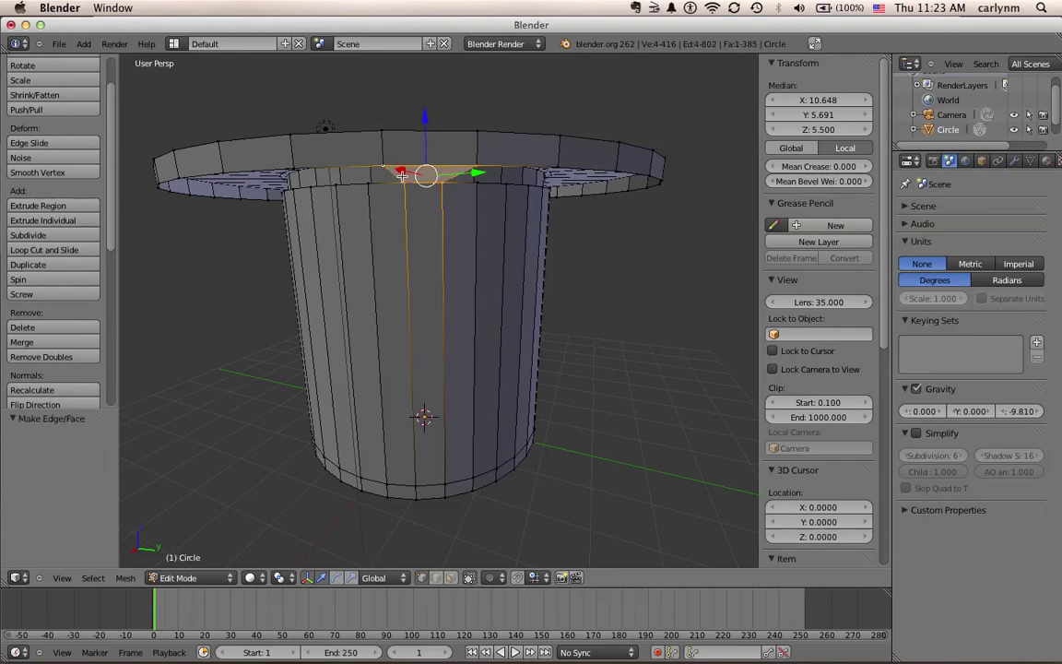
Select seven vertices along the rim around the next gaps.
right_click(295, 168)
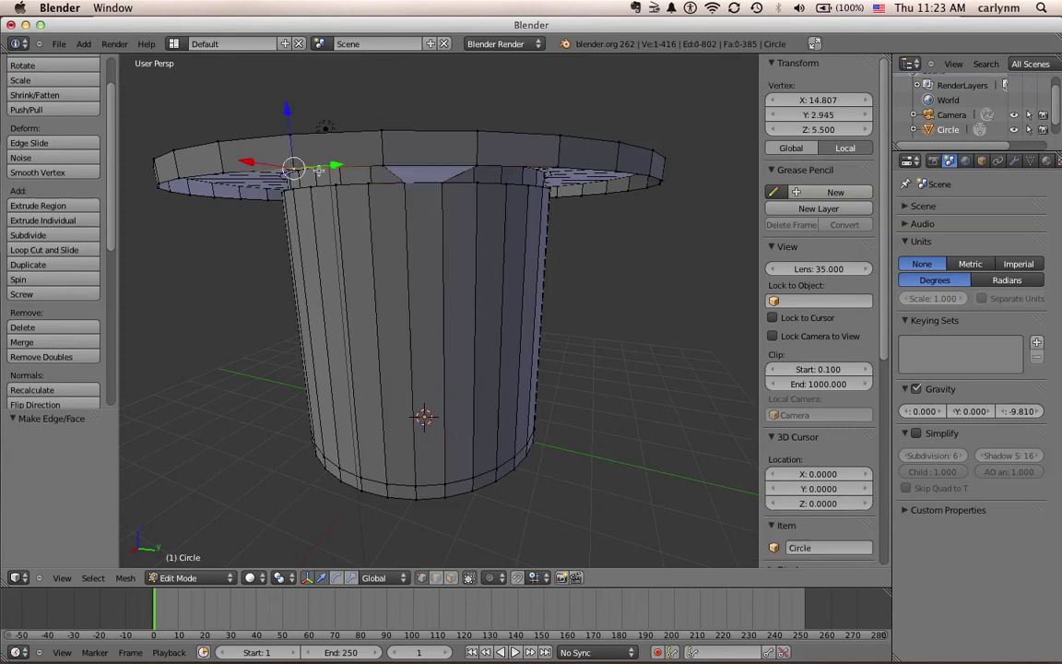
shift+right_click(381, 166)
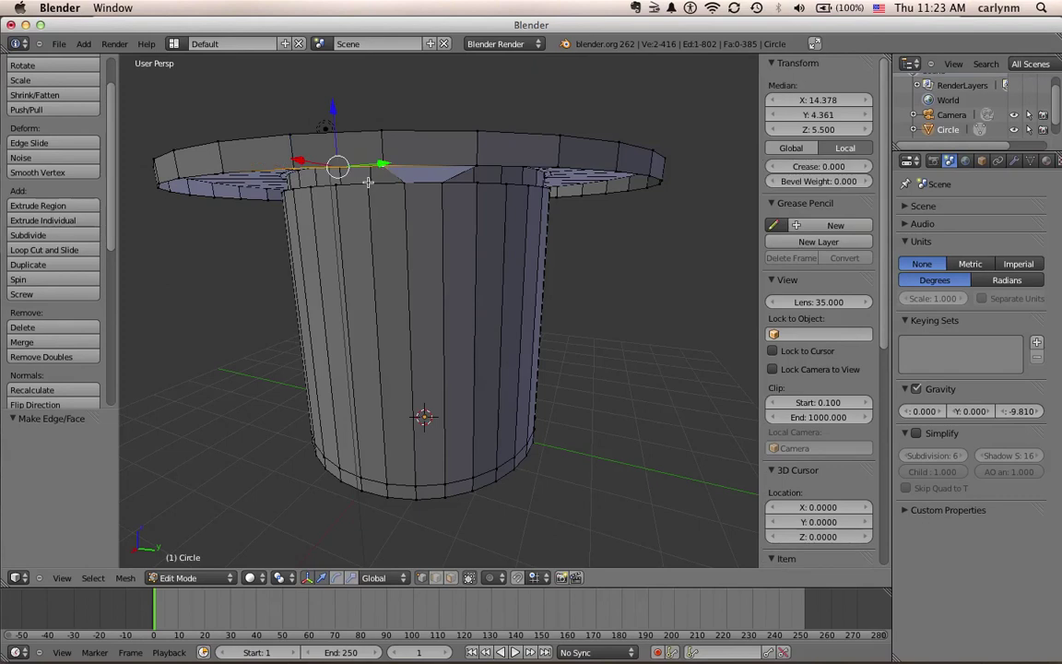
shift+right_click(404, 183)
shift+right_click(367, 181)
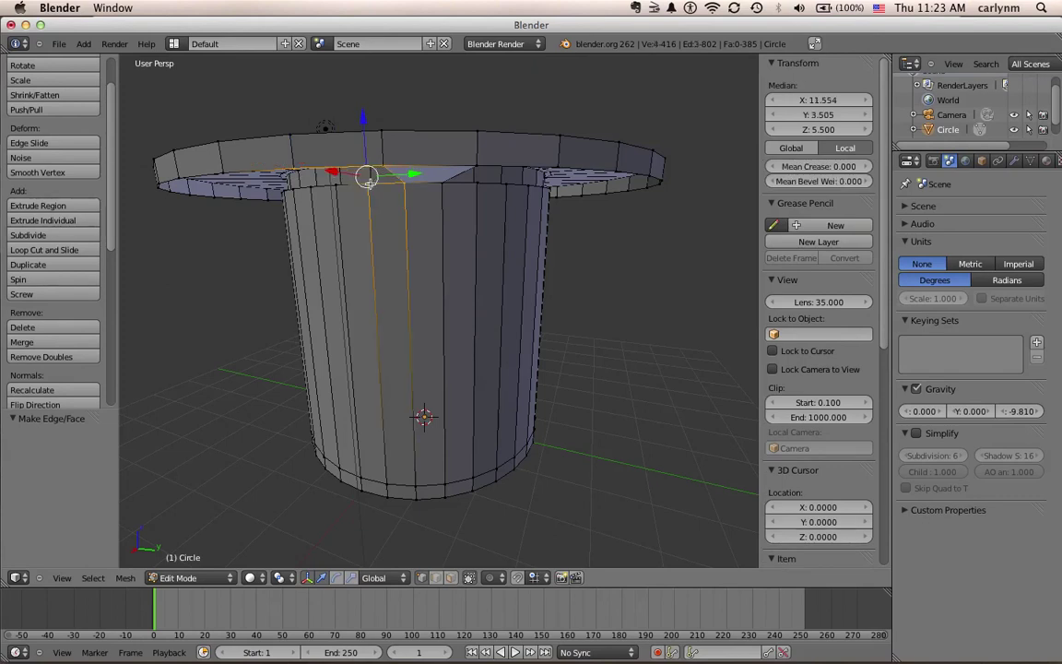
shift+right_click(335, 185)
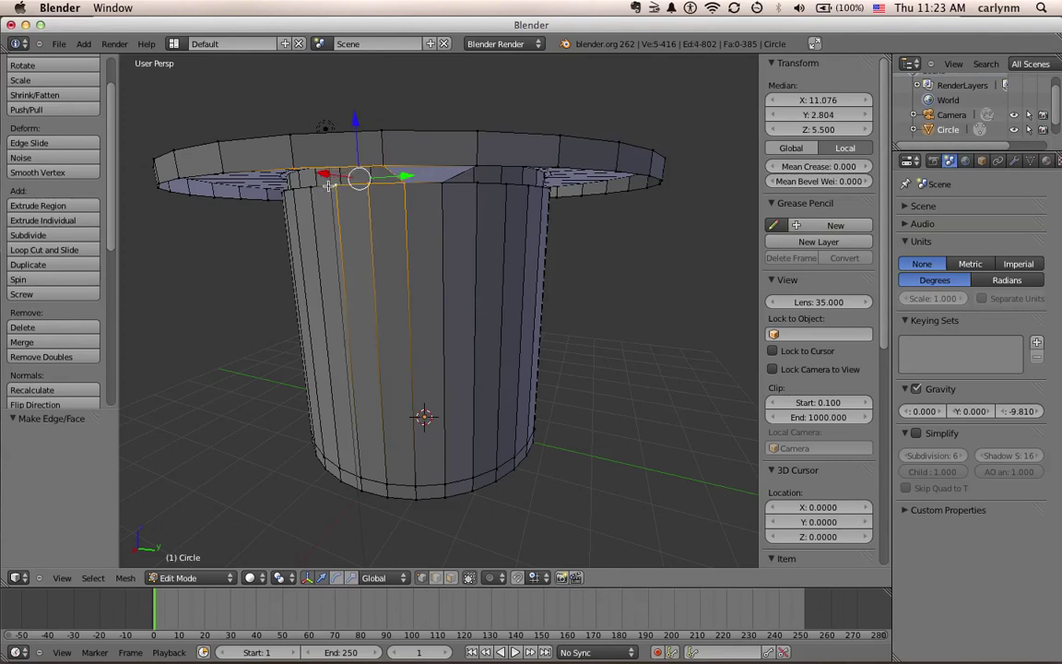
shift+right_click(311, 186)
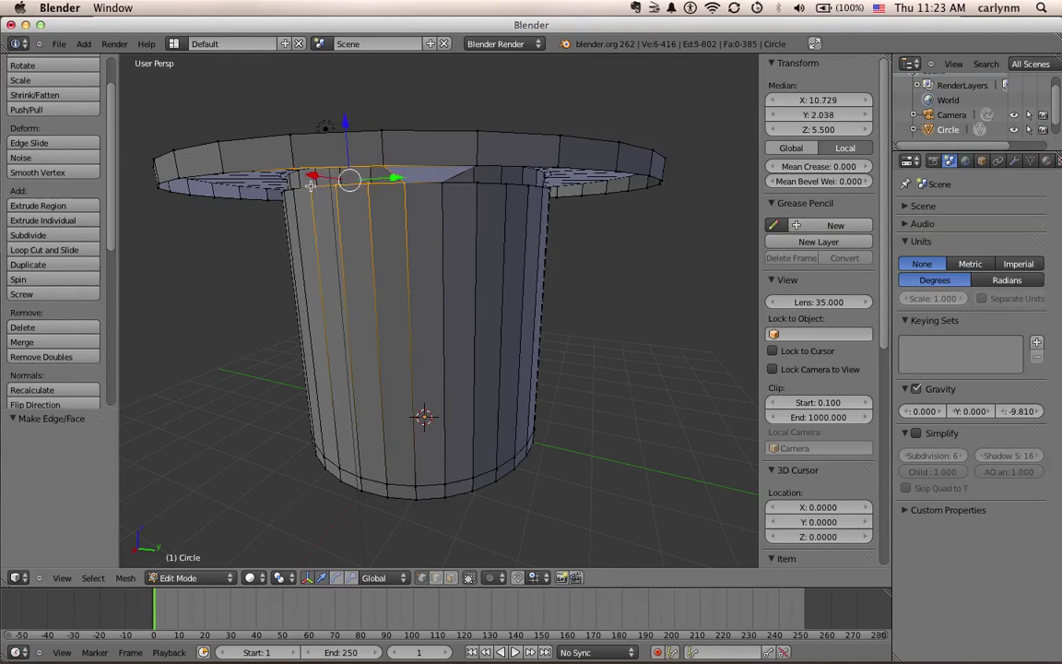
shift+right_click(224, 173)
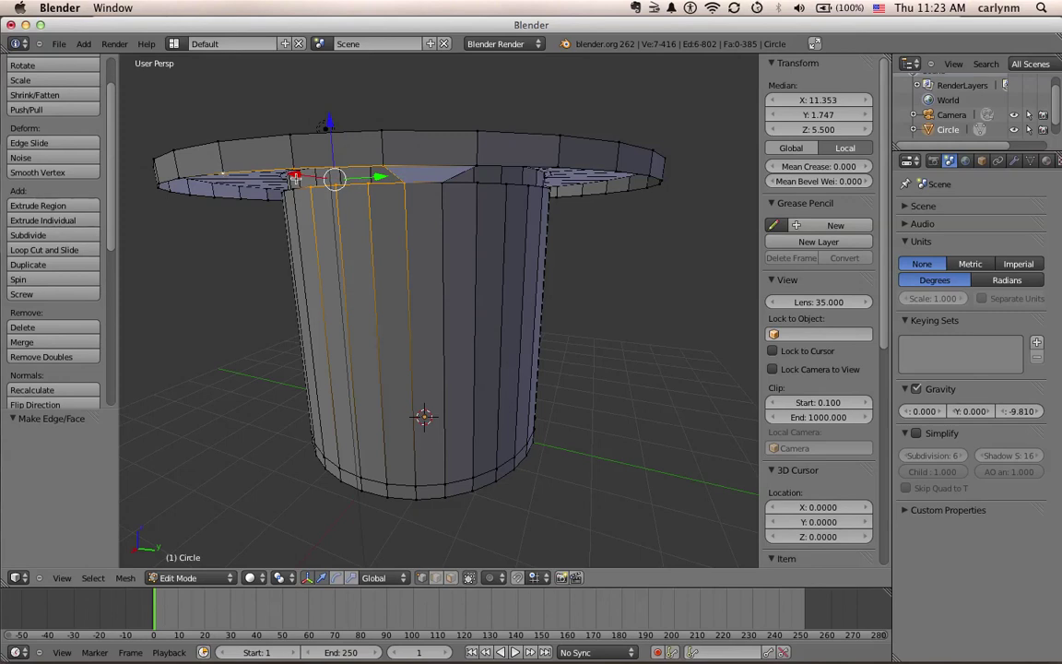
Reset the selection and fill a gap with a face from two brim and two crown-top vertices.
key(a)
key(a)
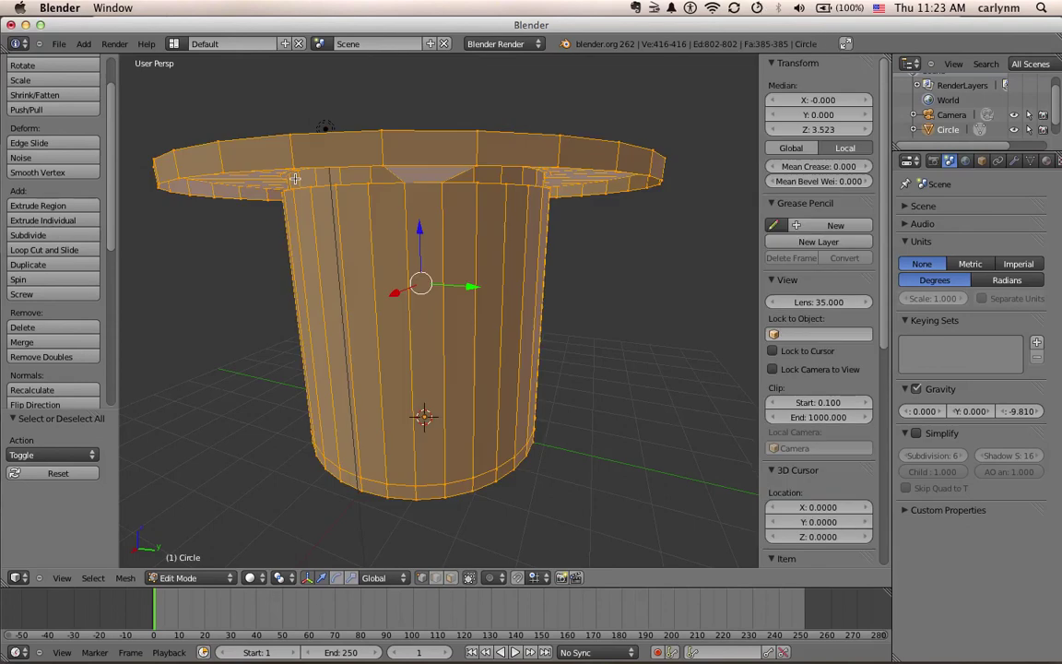
key(a)
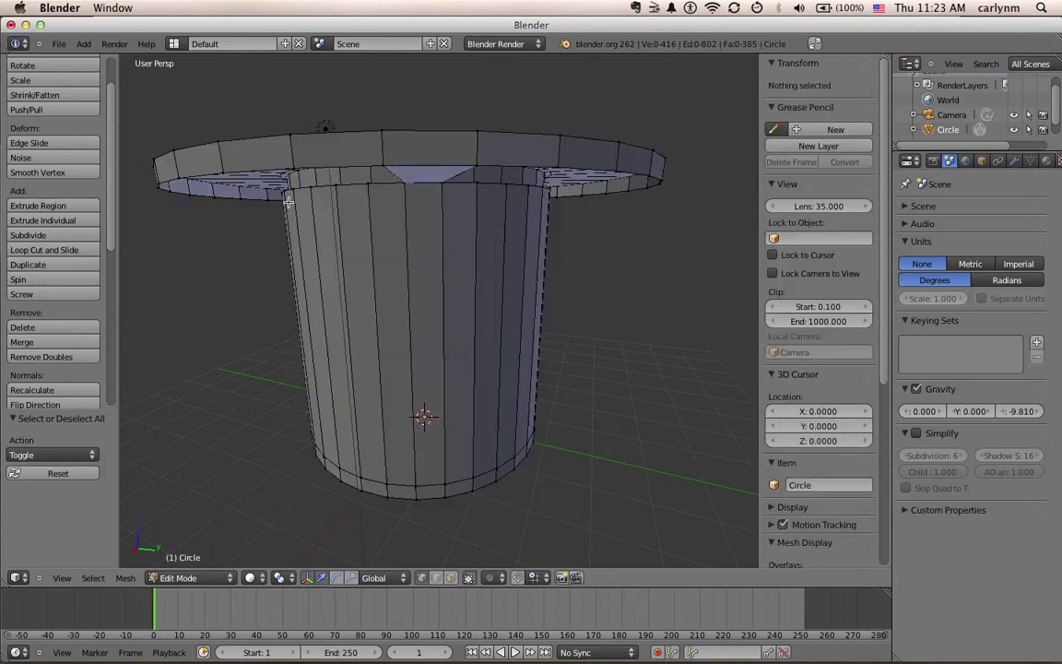
scroll(288, 201, down, 5)
scroll(289, 195, right, 5)
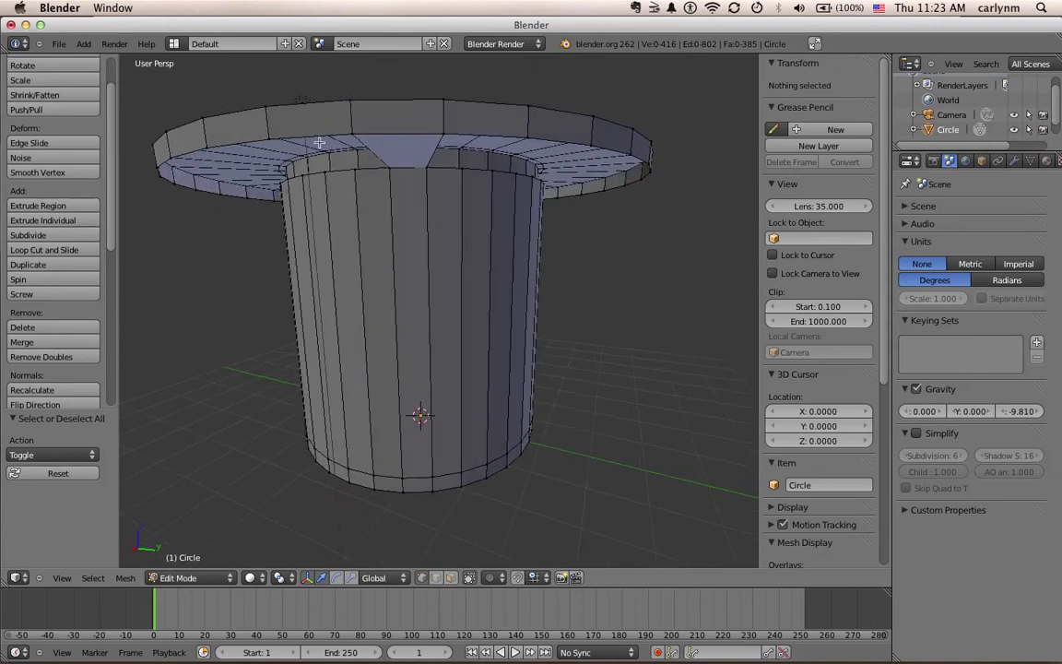
right_click(270, 138)
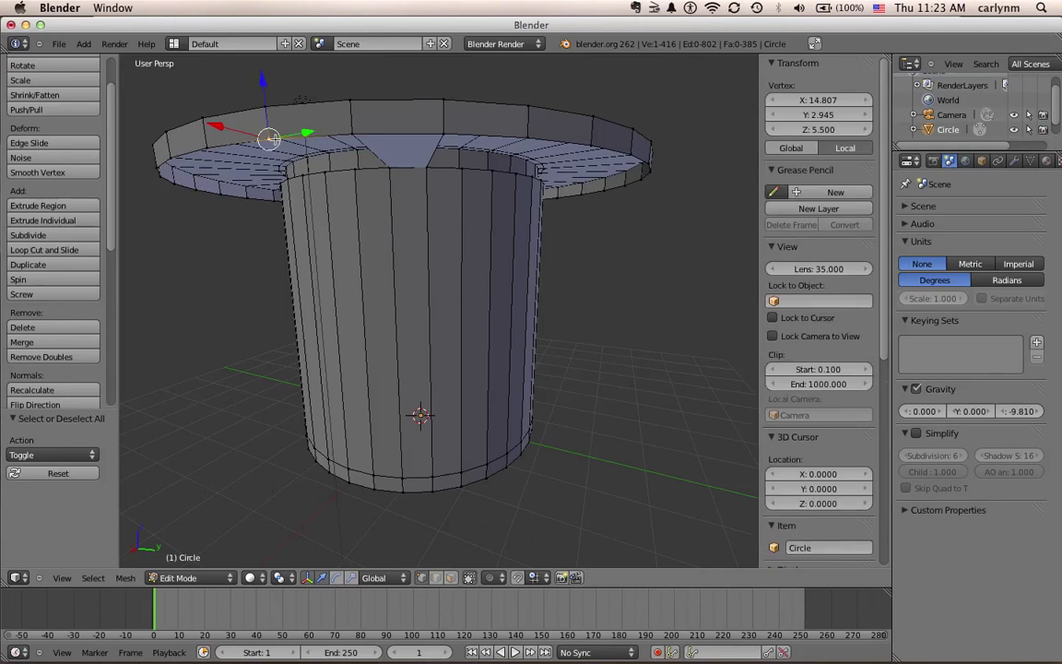
shift+right_click(352, 137)
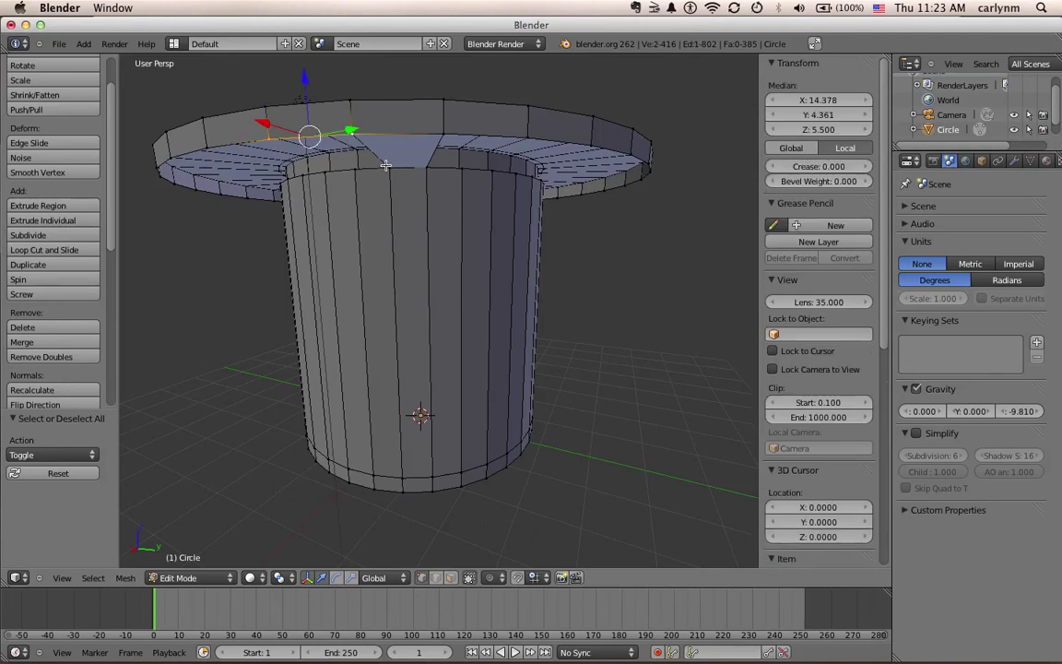
shift+right_click(385, 166)
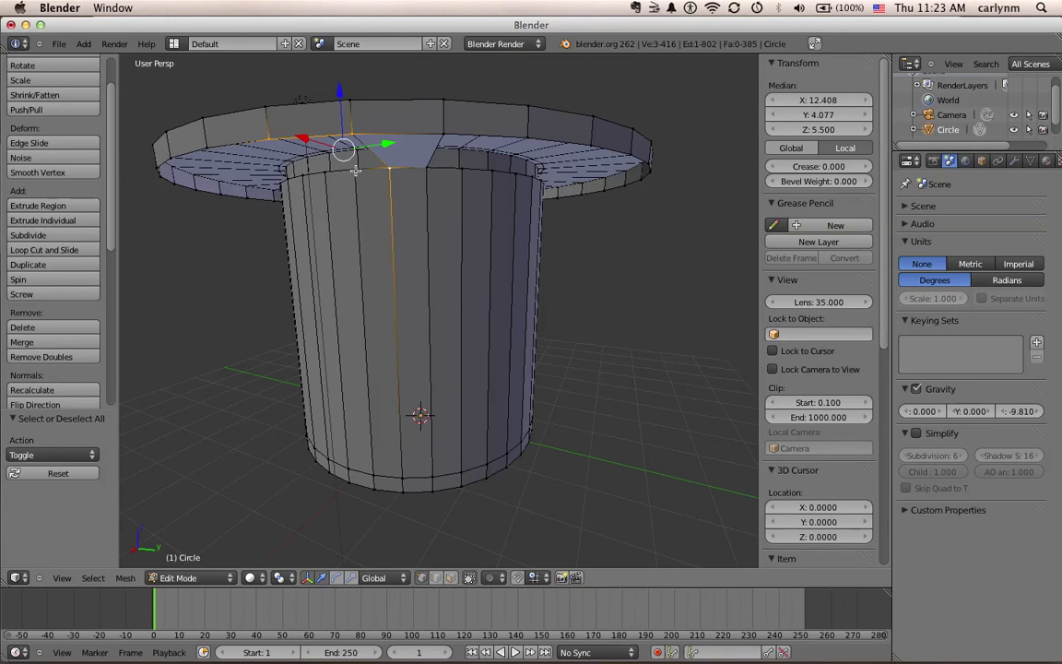
shift+right_click(355, 170)
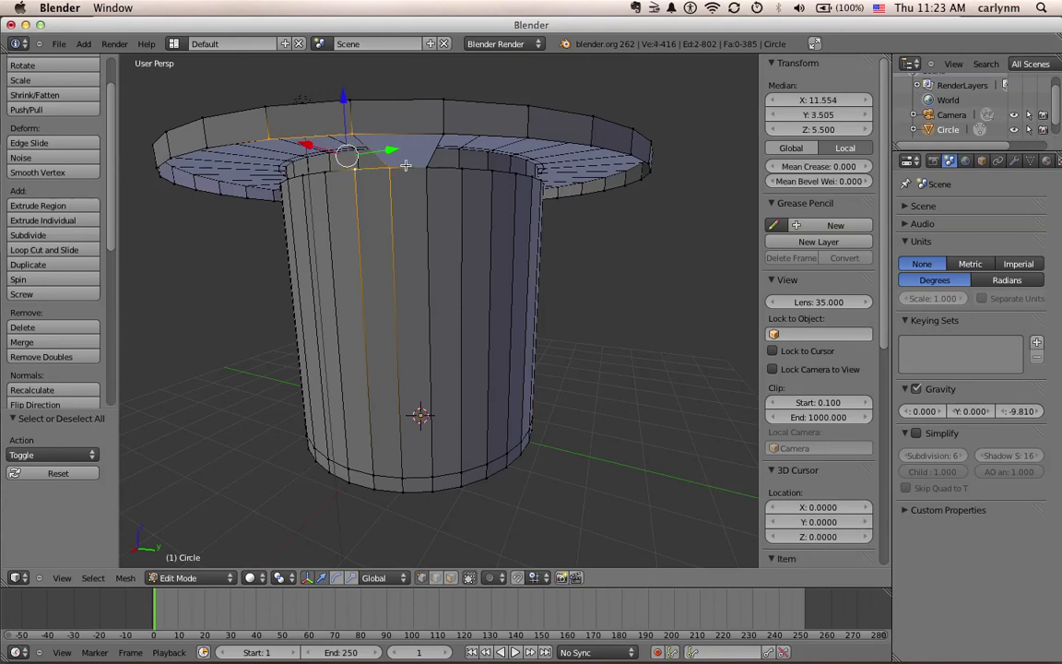
key(f)
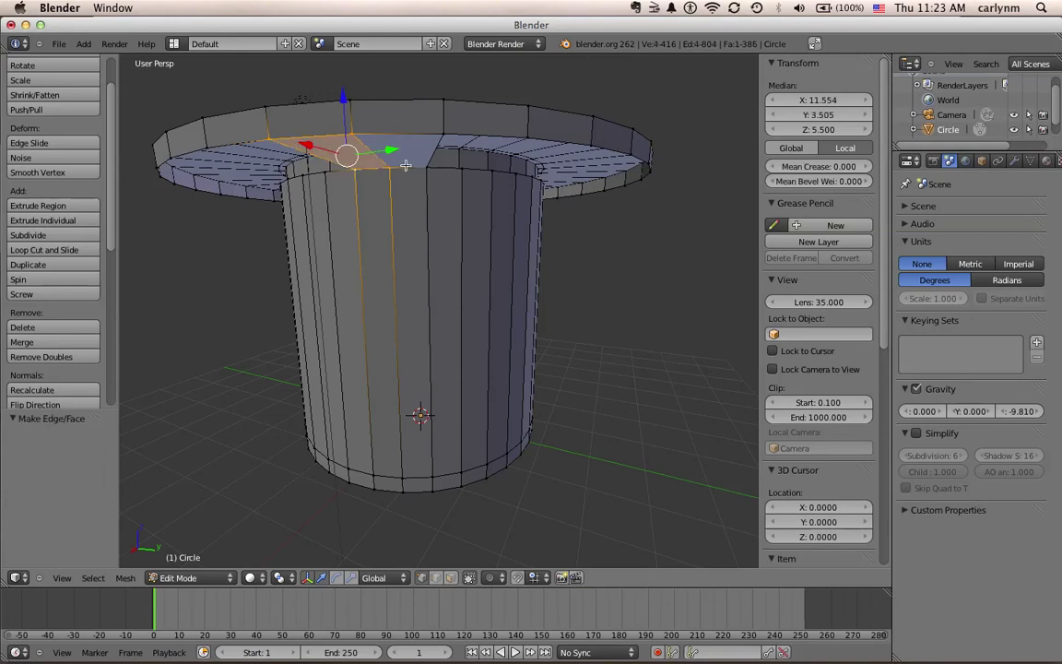
Fill the adjacent gap with a face between the brim and crown top.
right_click(207, 147)
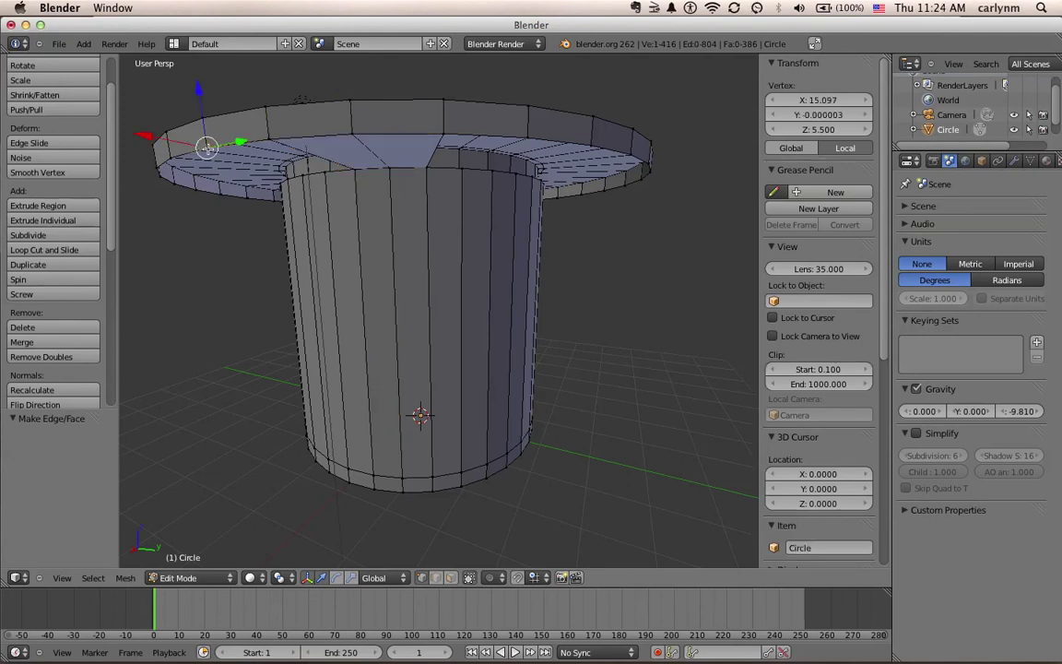
shift+right_click(268, 140)
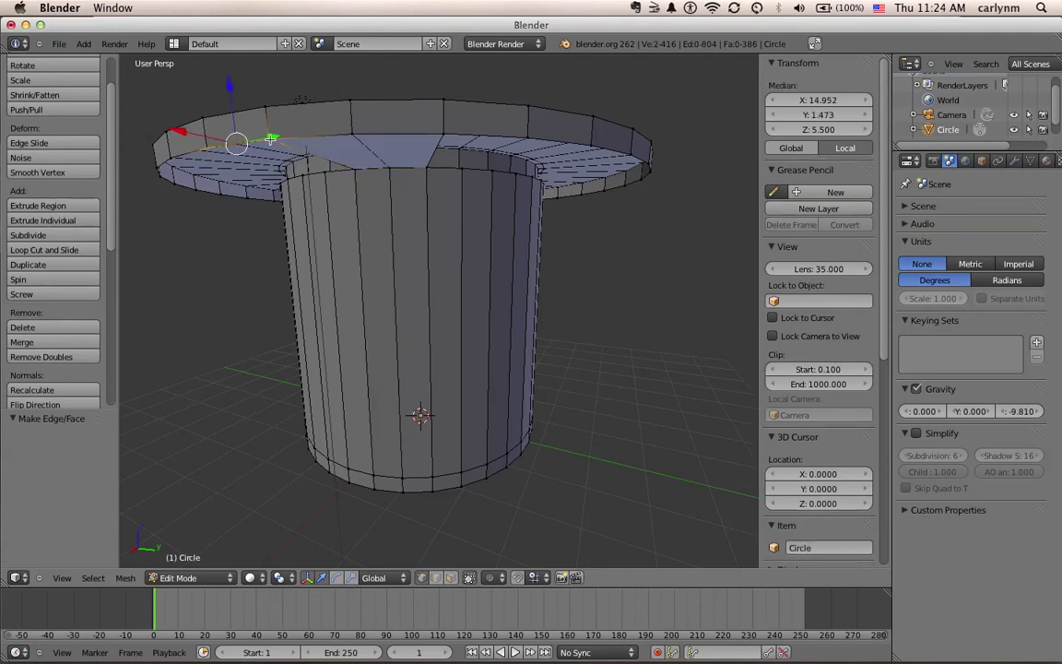
ctrl+right_click(324, 173)
key(f)
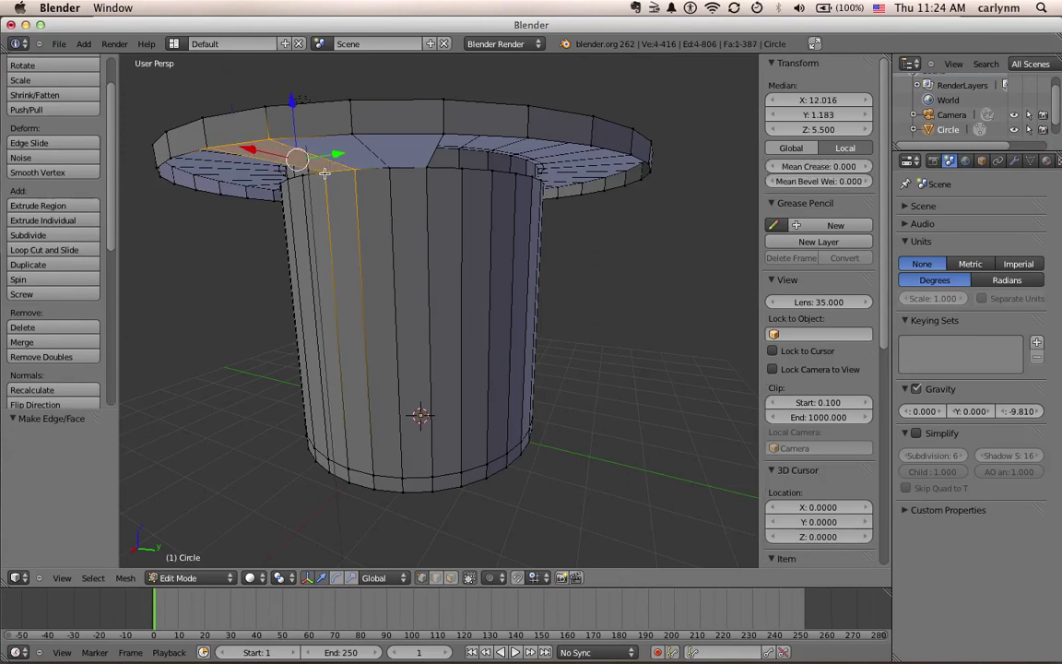